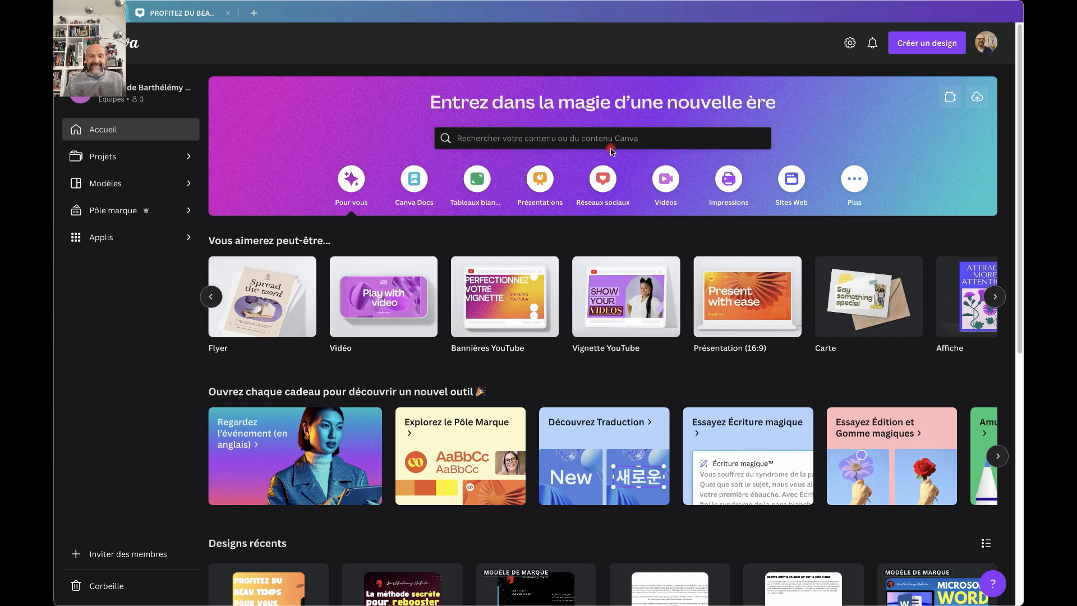
Show the Réseaux sociaux category of templates on the Canva home page.
left_click(601, 184)
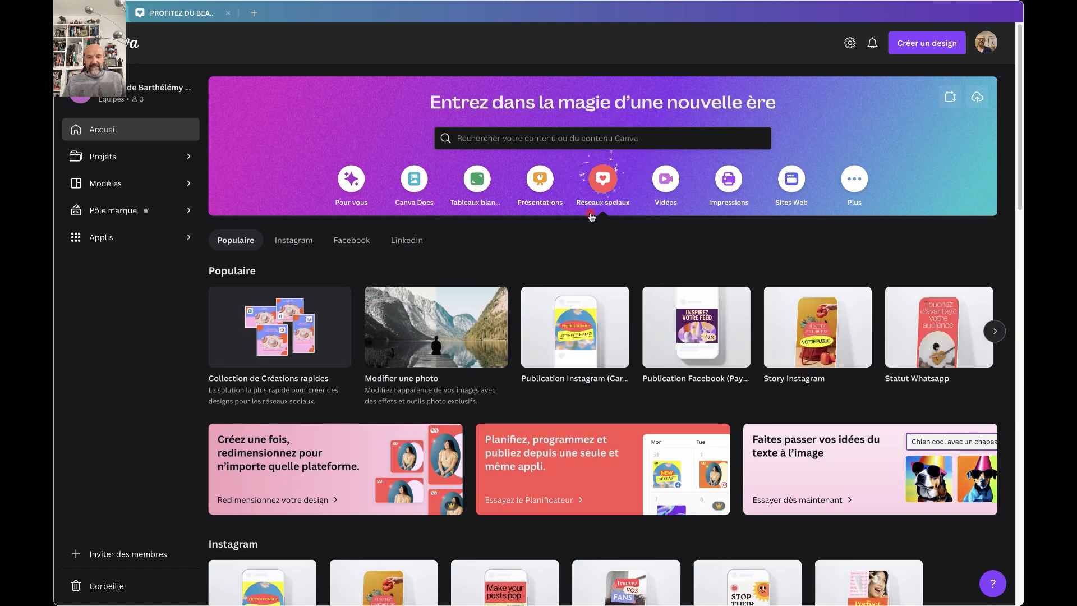
Open a blank 1080 × 1080 px Publication Instagram design.
mouse_move(561, 339)
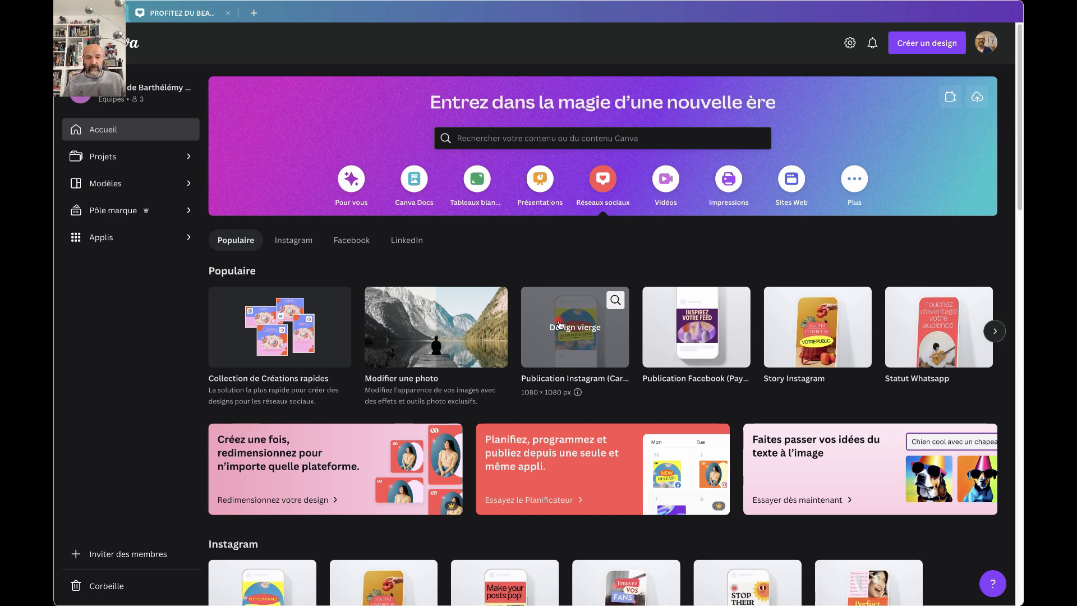
left_click(559, 324)
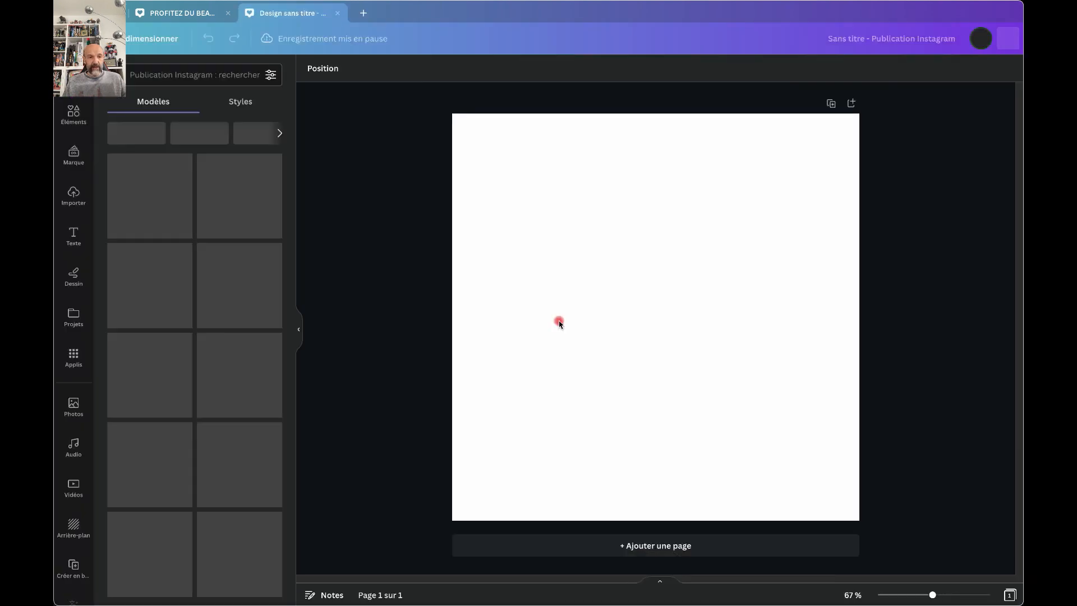
Try a blue-to-purple gradient background, revert to white #FFFFFF, and bring up the custom colour picker.
left_click(515, 248)
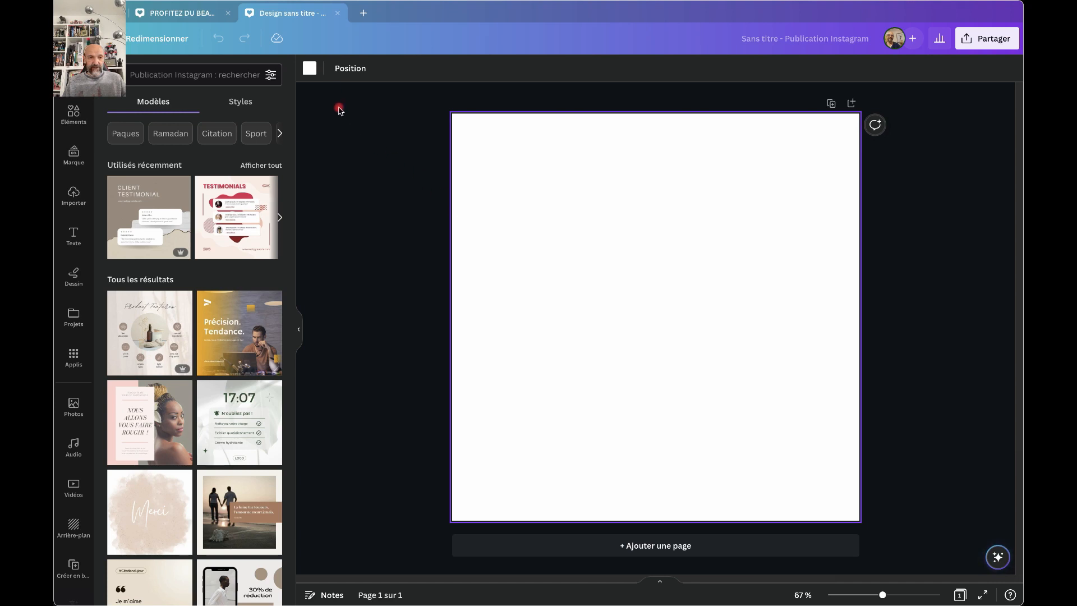
left_click(310, 68)
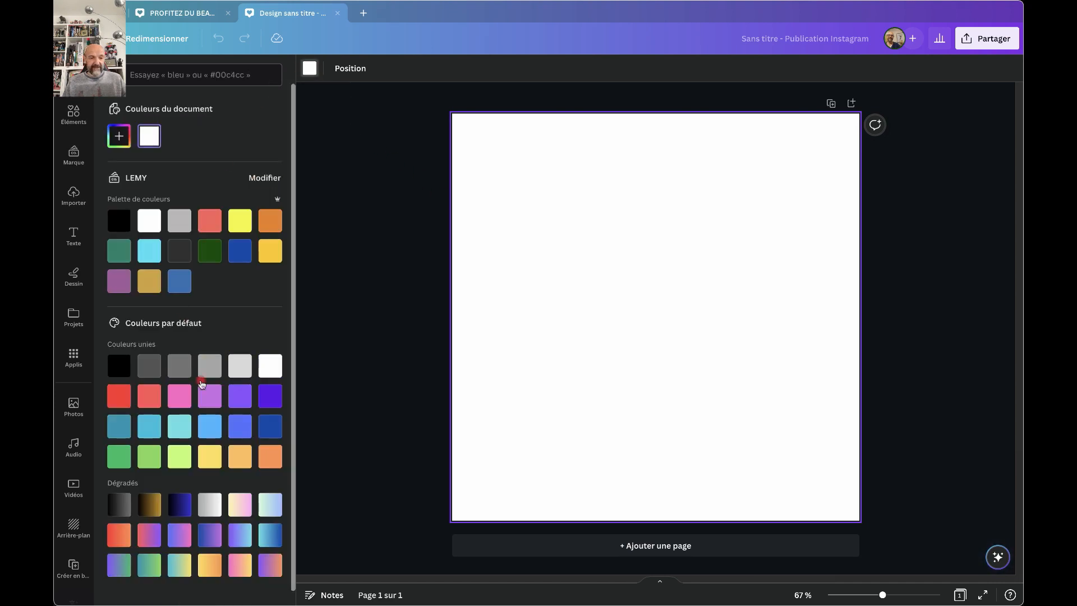
scroll(191, 533, "down", 1)
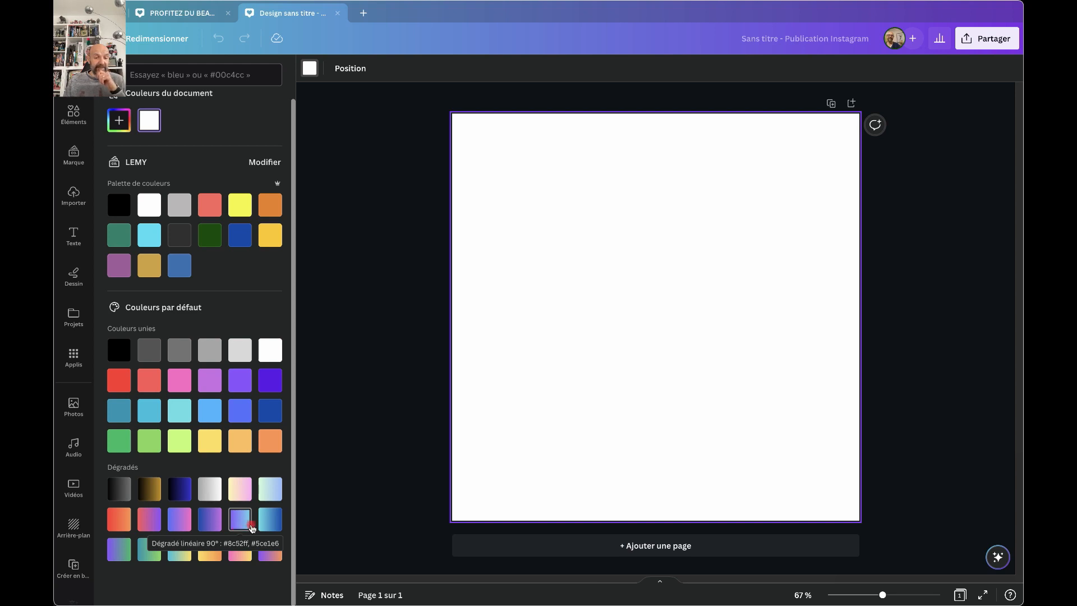
left_click(209, 523)
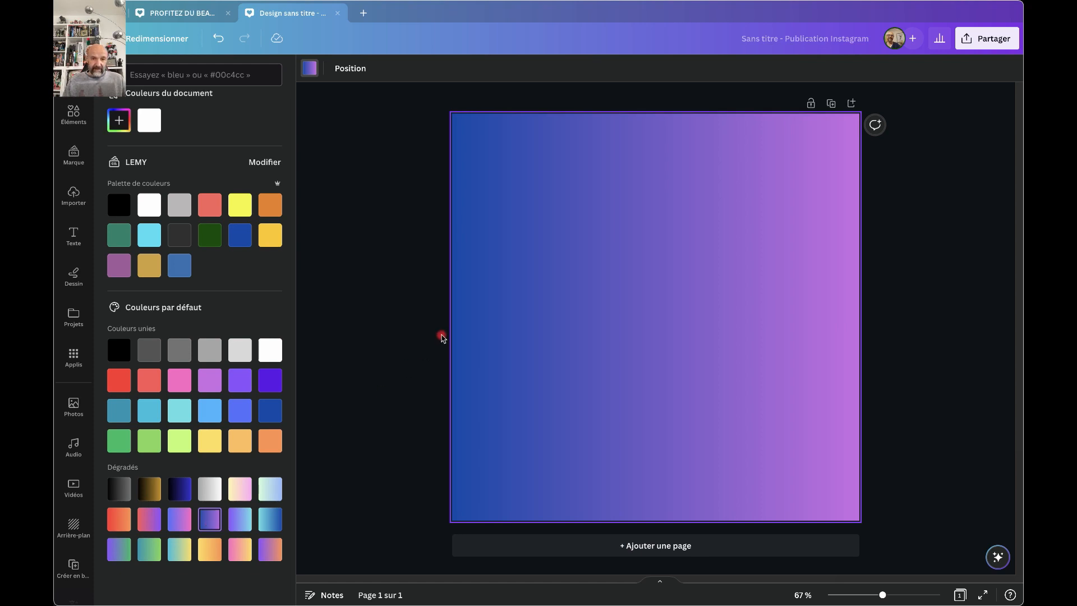
left_click(208, 523)
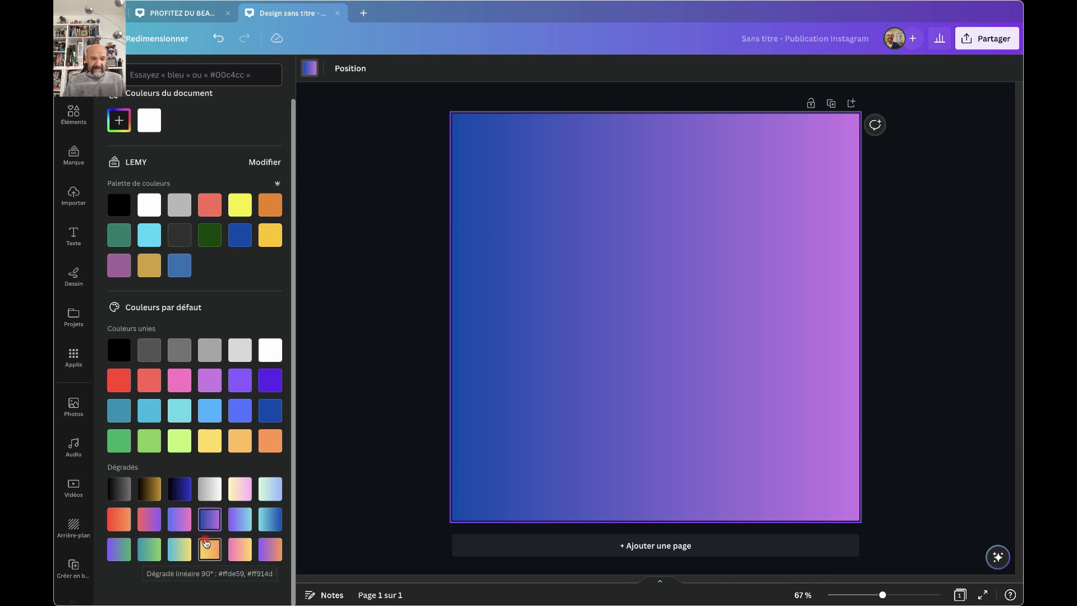
left_click(150, 125)
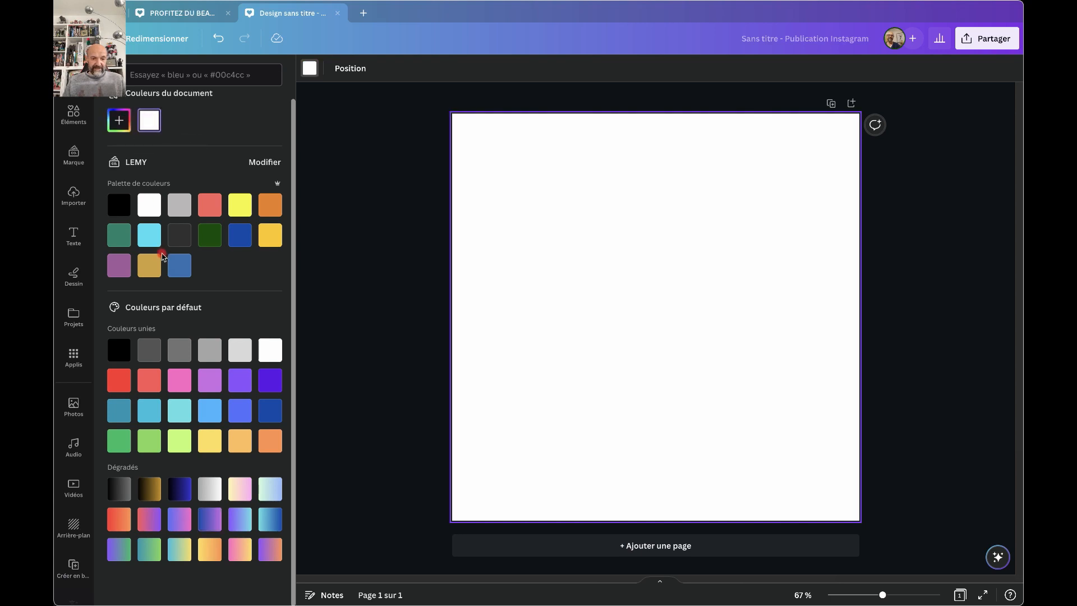
left_click(119, 121)
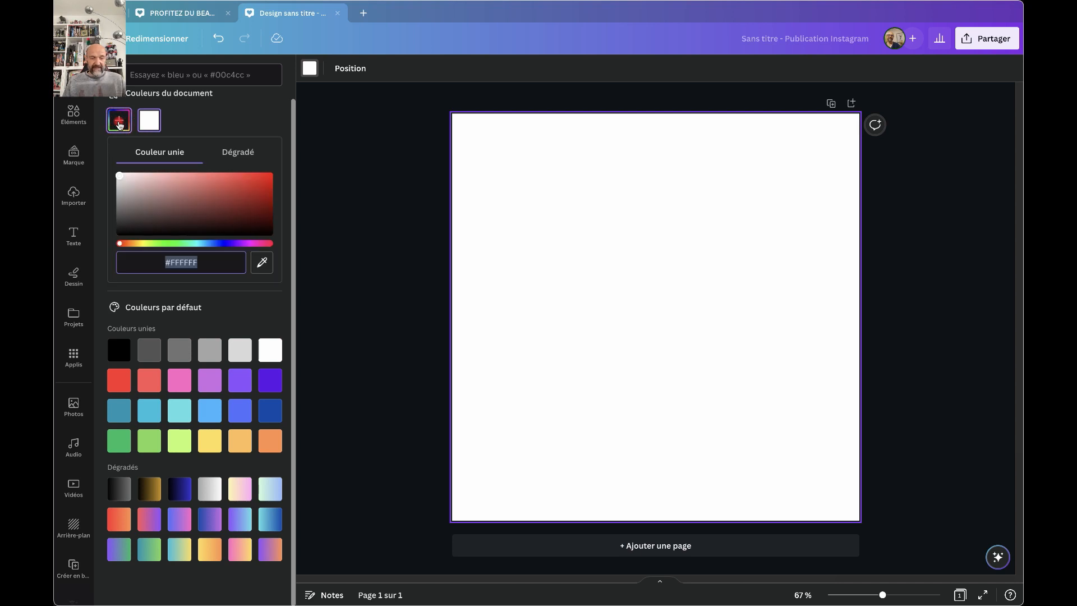
Fill the page background with the blue-to-purple Dégradés swatch.
left_click(180, 127)
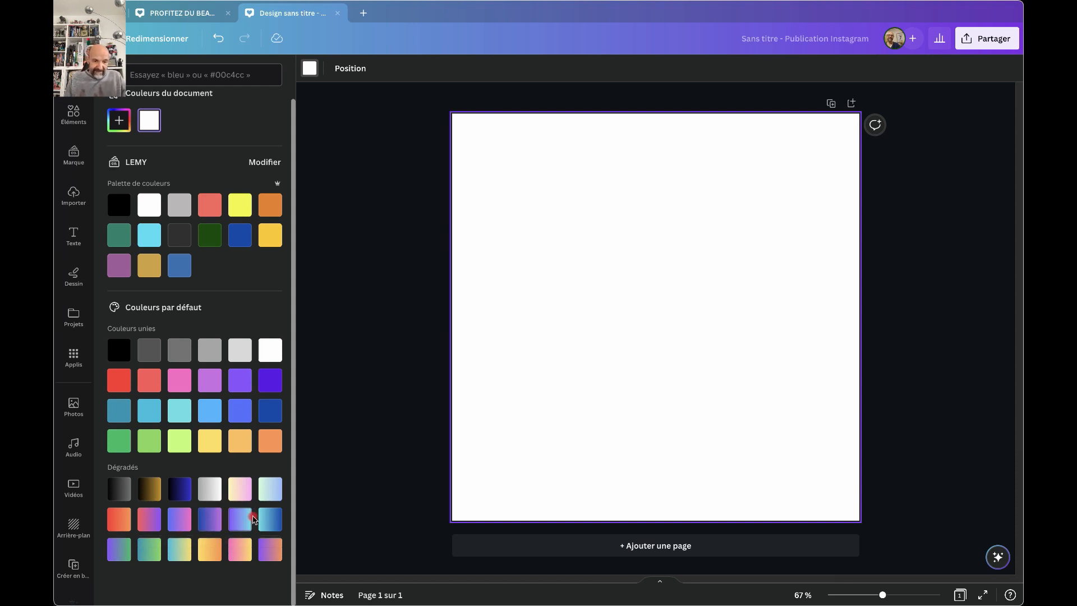
left_click(212, 522)
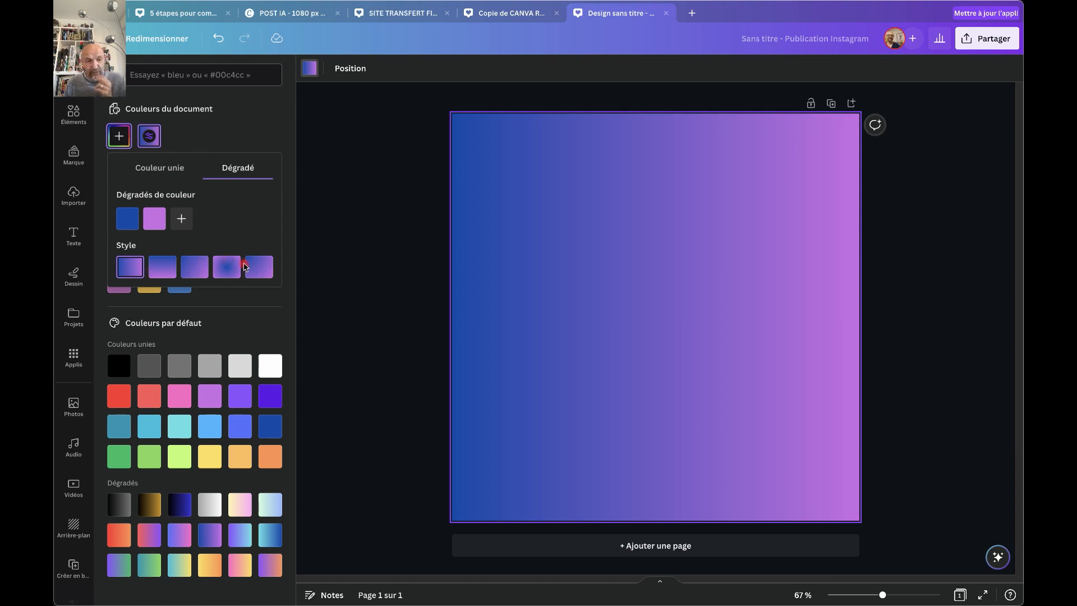
left_click(160, 270)
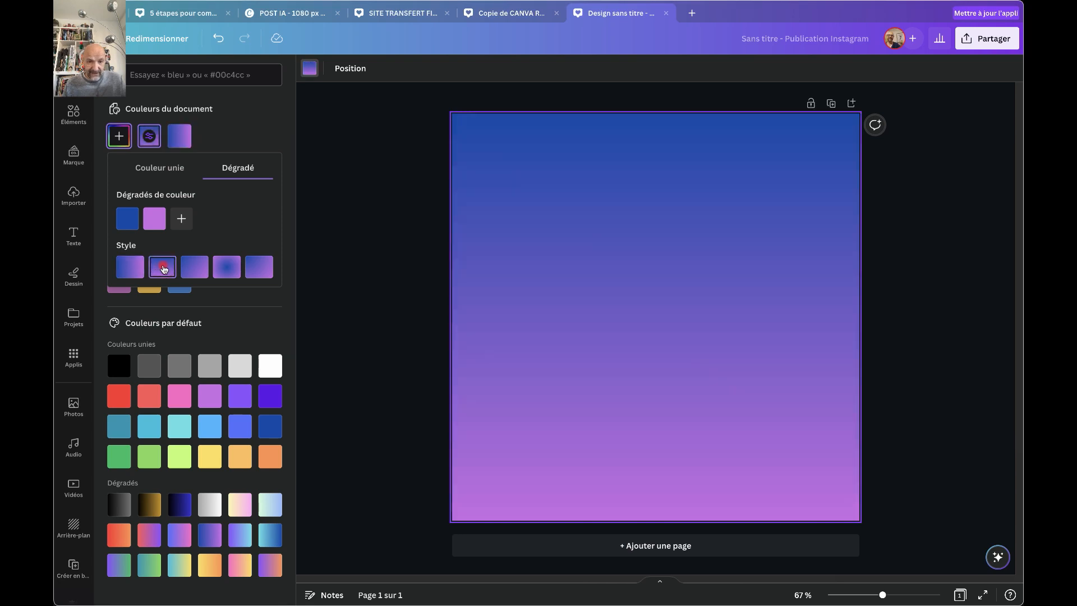
left_click(194, 268)
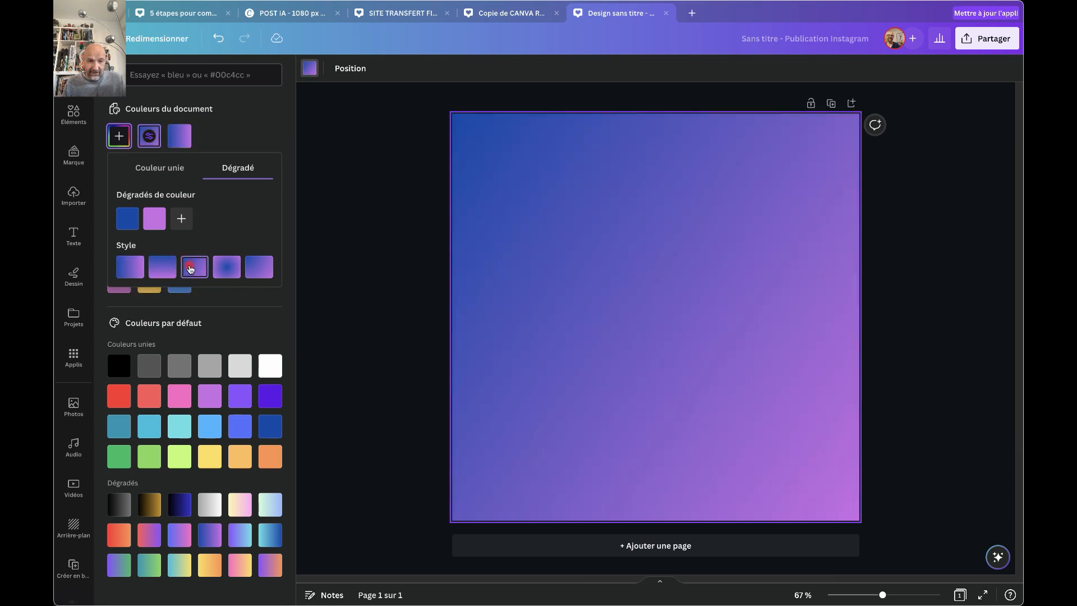
left_click(227, 268)
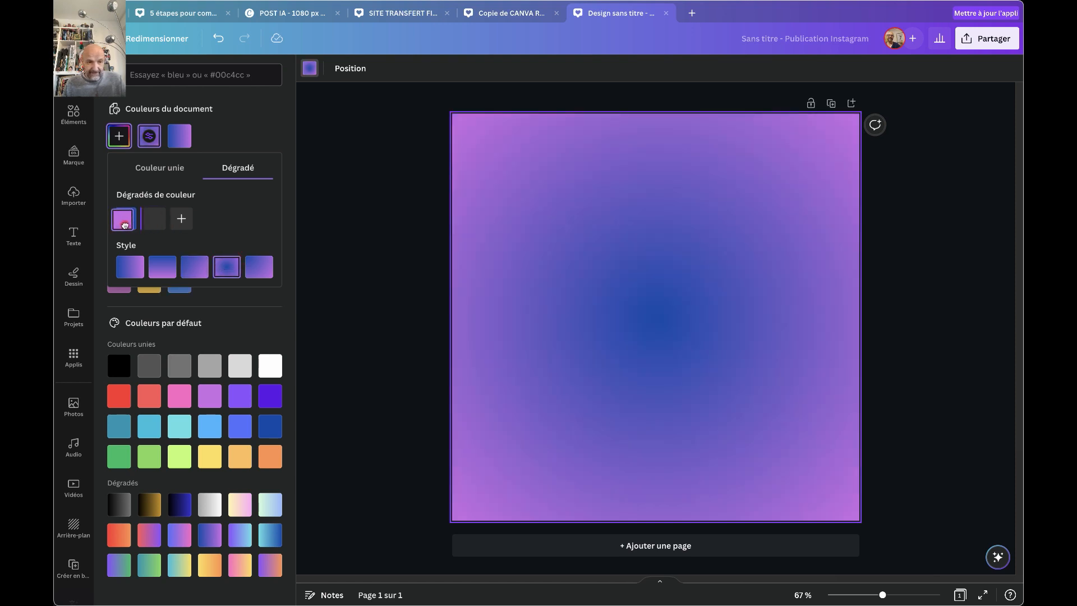
left_click_drag(121, 224, 166, 223)
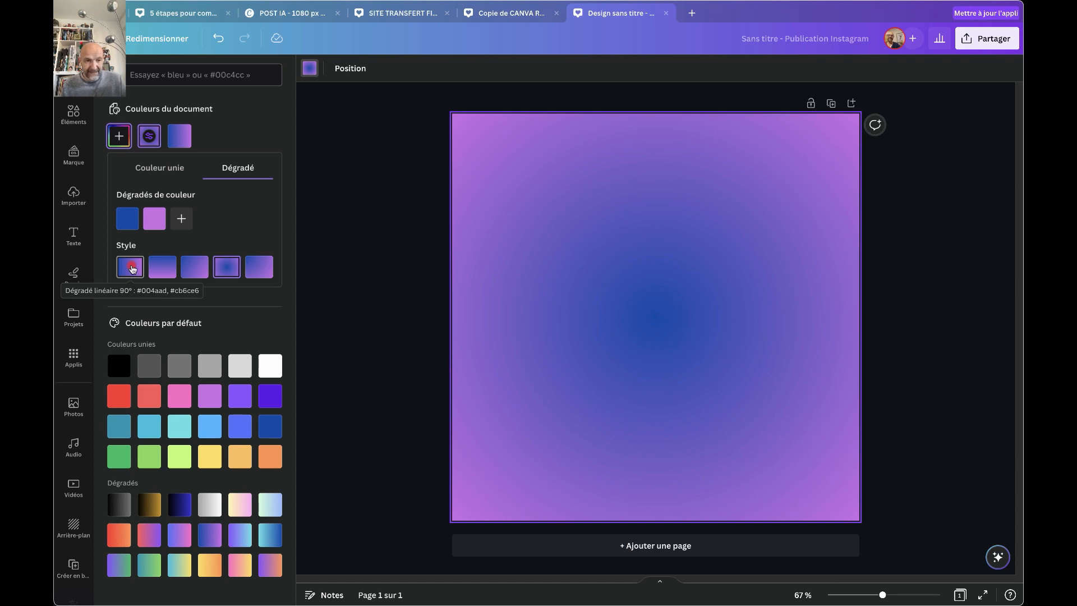
left_click(132, 268)
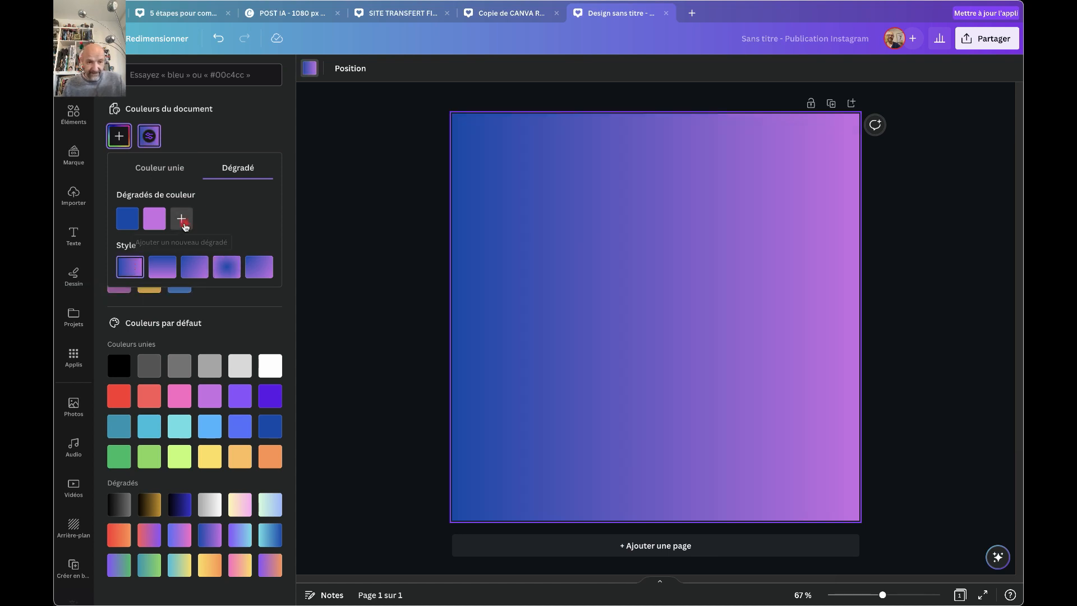
Try yellow-green and orange gradient stops, remove both, keeping the two-colour blue-to-purple gradient.
left_click(181, 219)
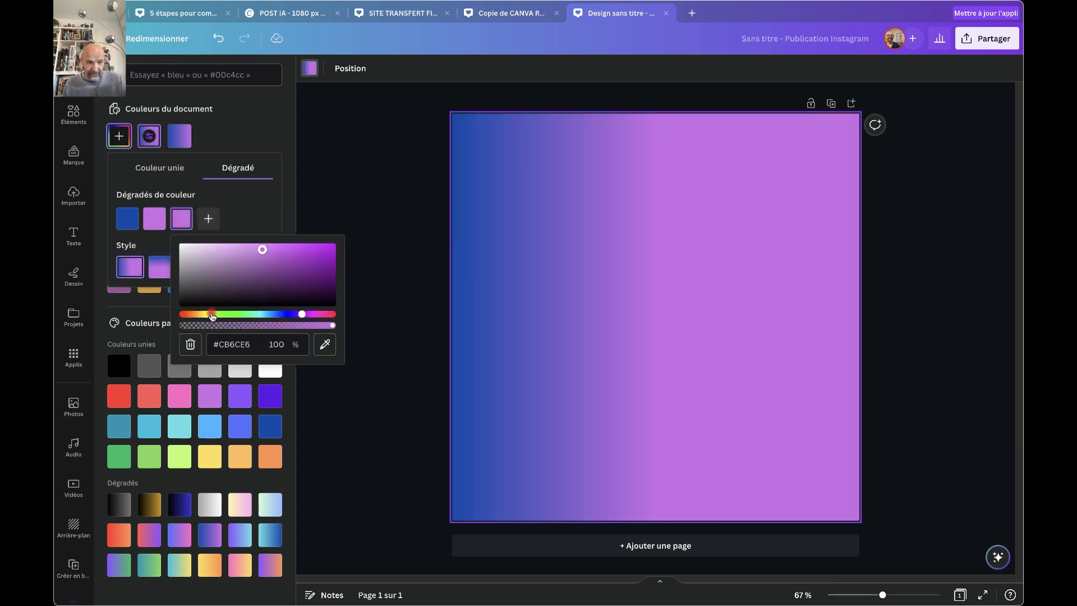
left_click(212, 314)
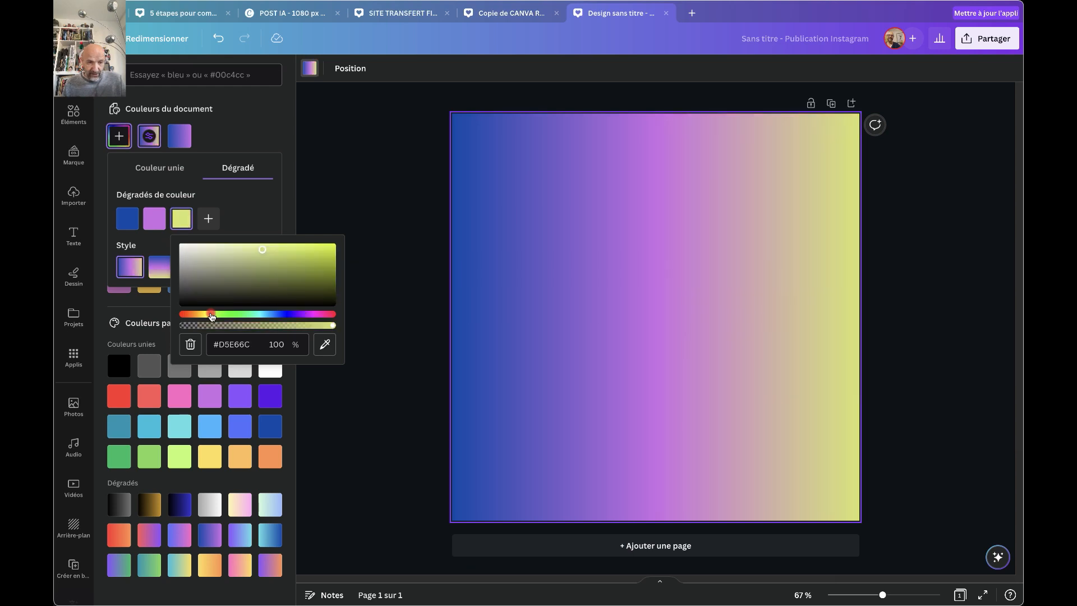
left_click(208, 218)
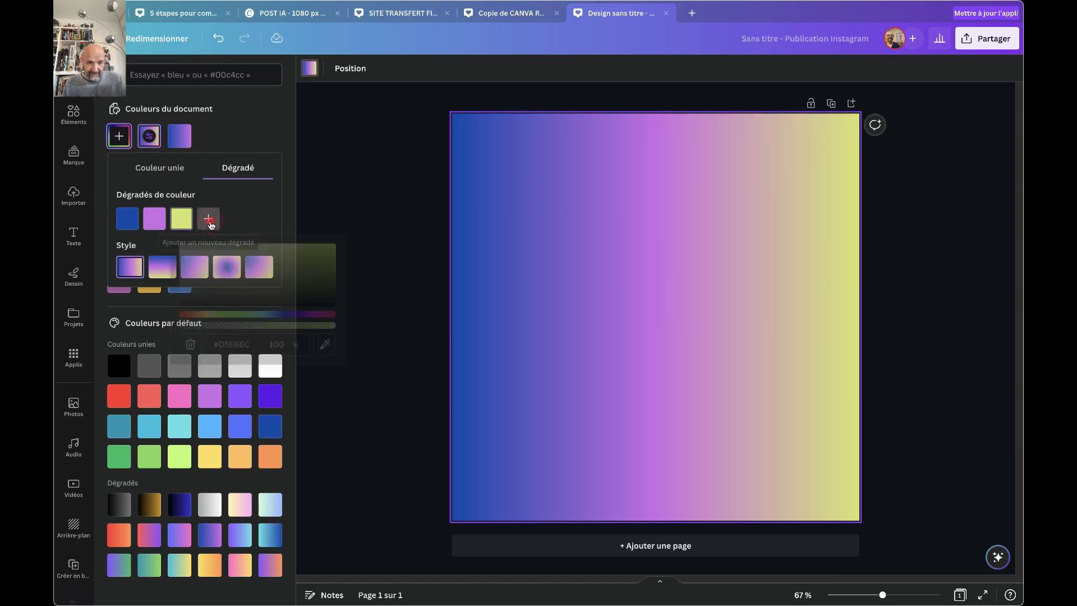
left_click(224, 314)
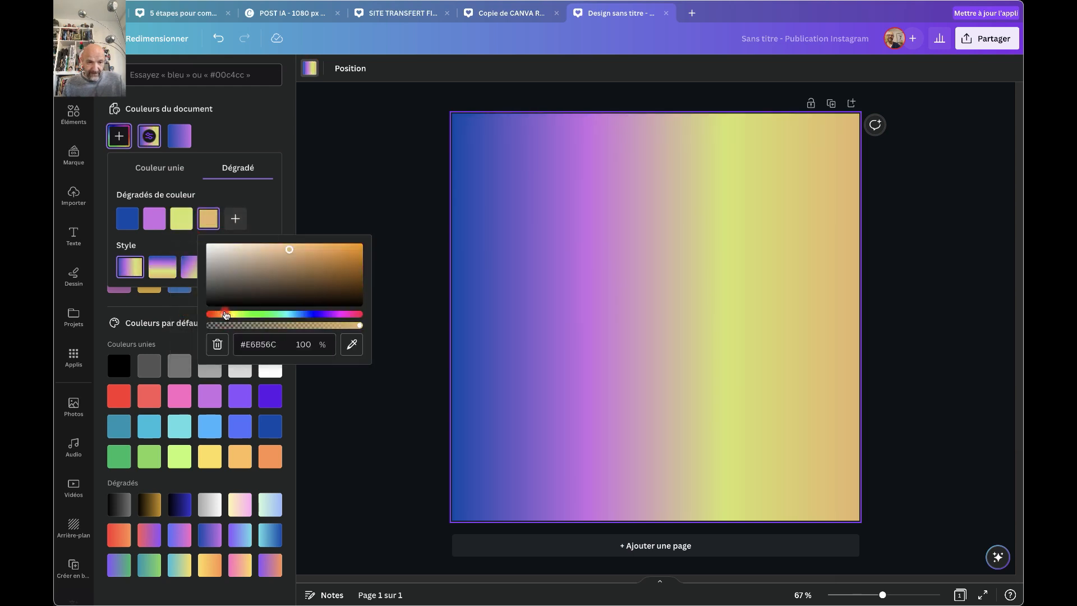
left_click(260, 216)
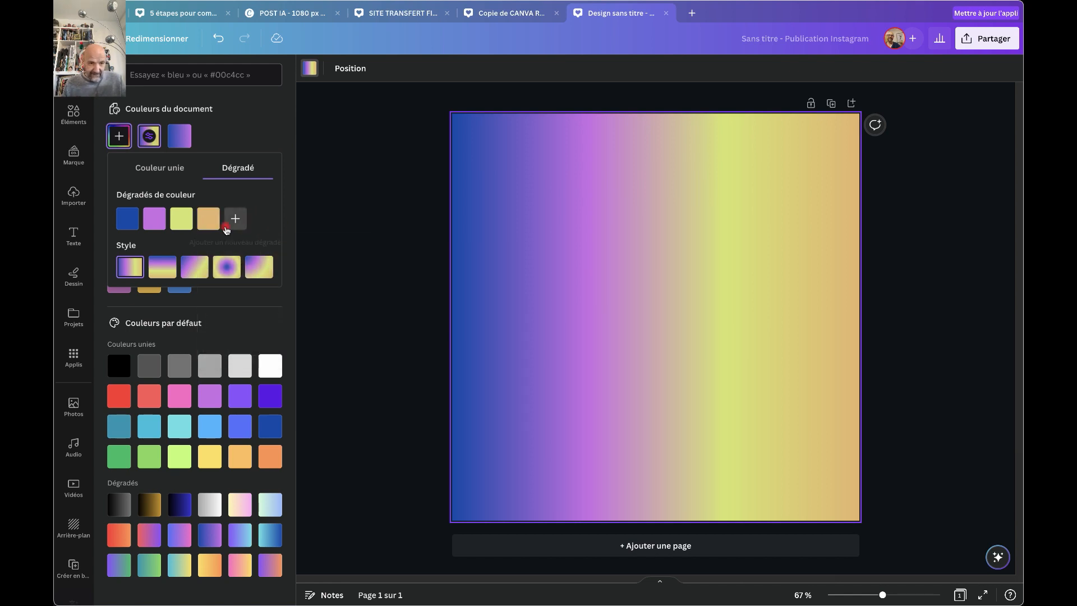
left_click(219, 209)
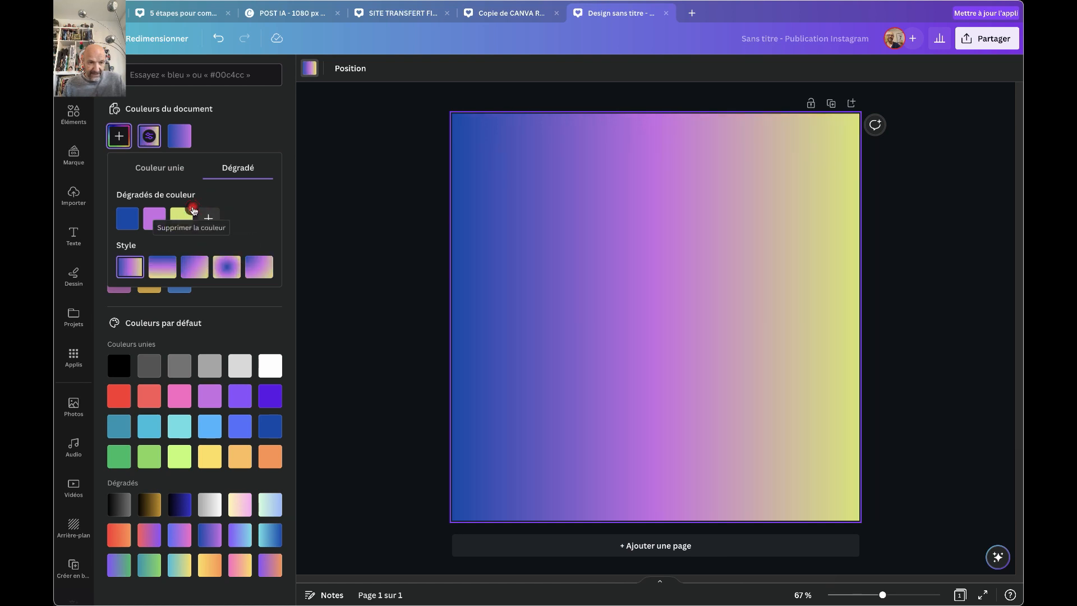
left_click(194, 211)
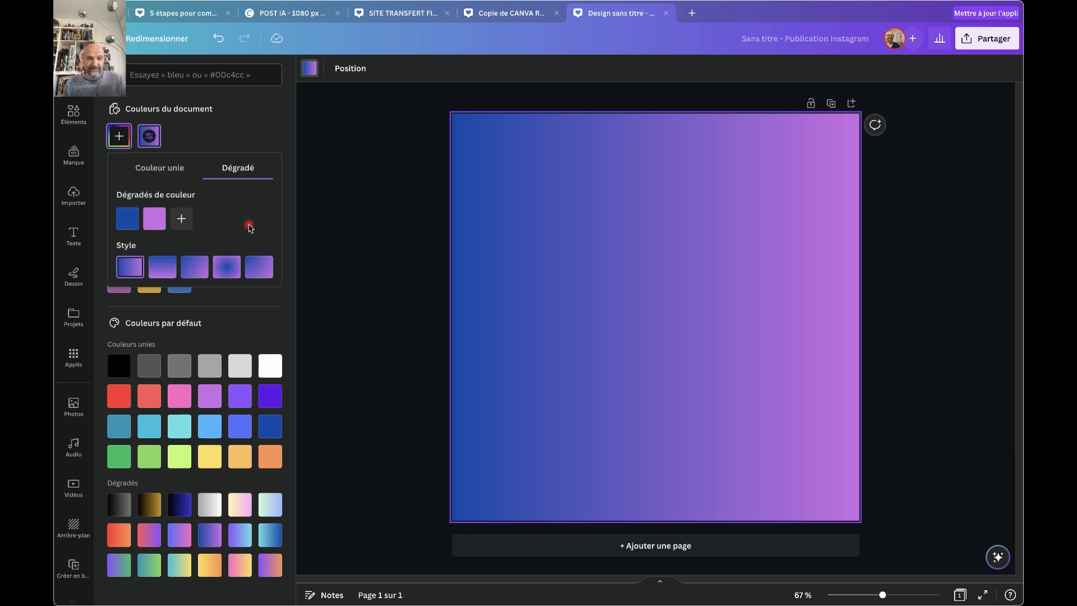
left_click(510, 269)
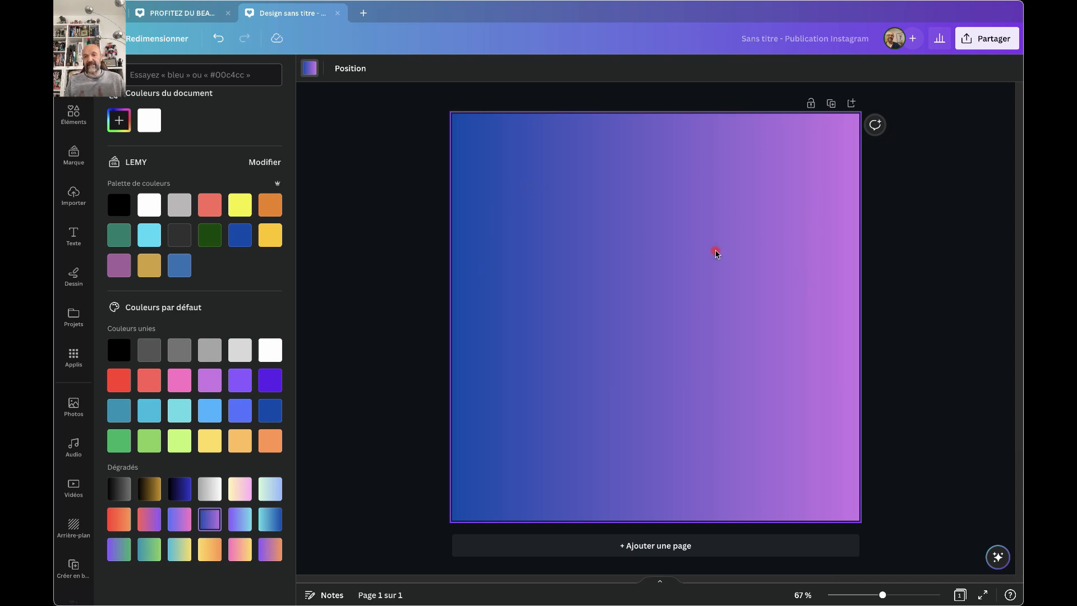
Duplicate the blue-to-purple gradient page to create page 2.
left_click(831, 104)
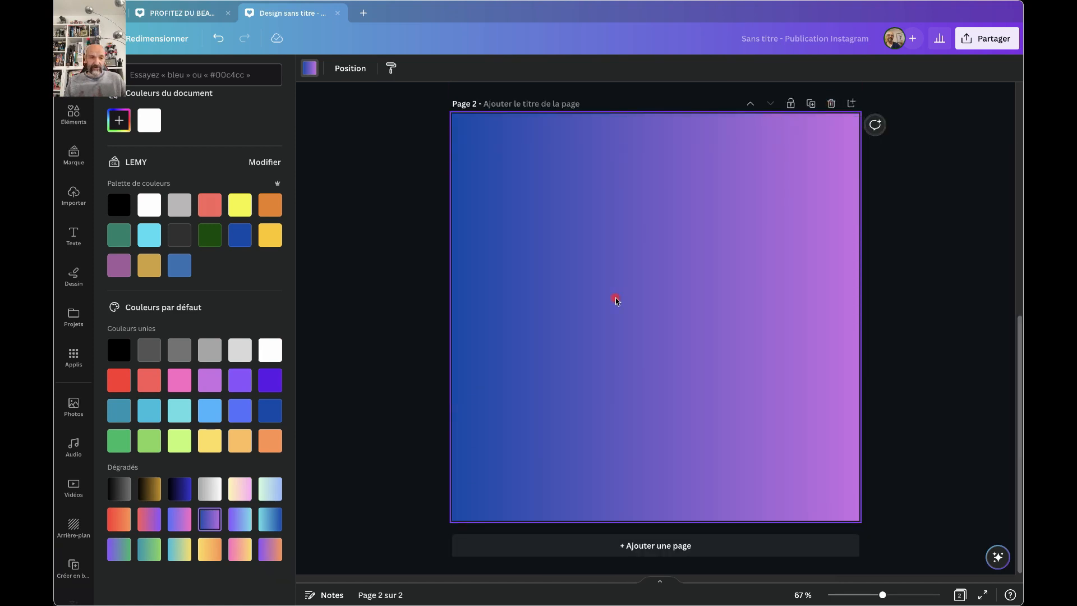
Reverse page 2's background gradient so it runs purple on the left to blue on the right.
left_click(312, 68)
left_click(312, 68)
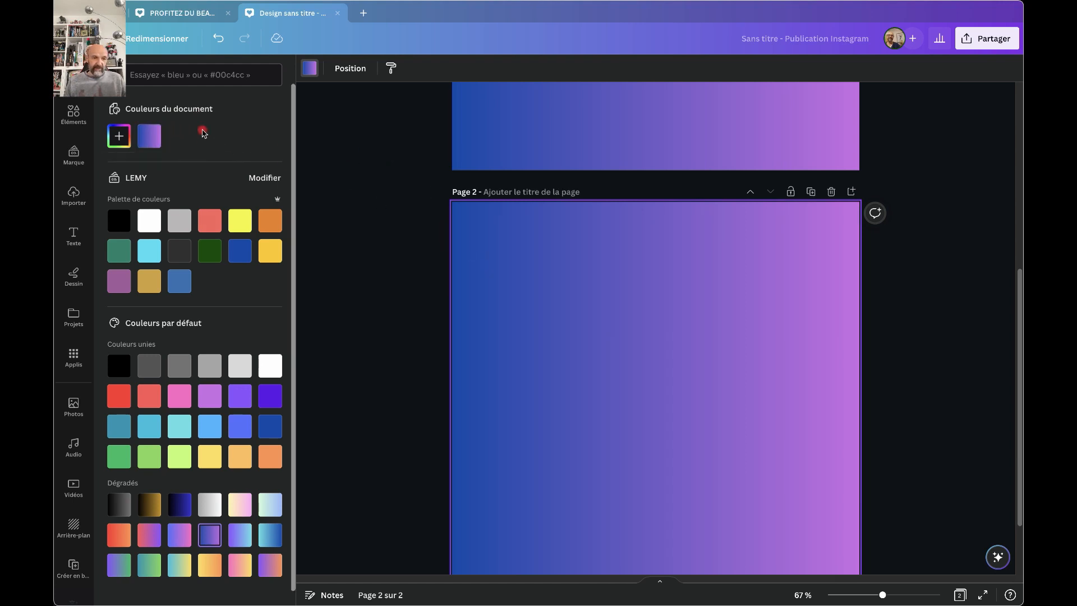
left_click(151, 140)
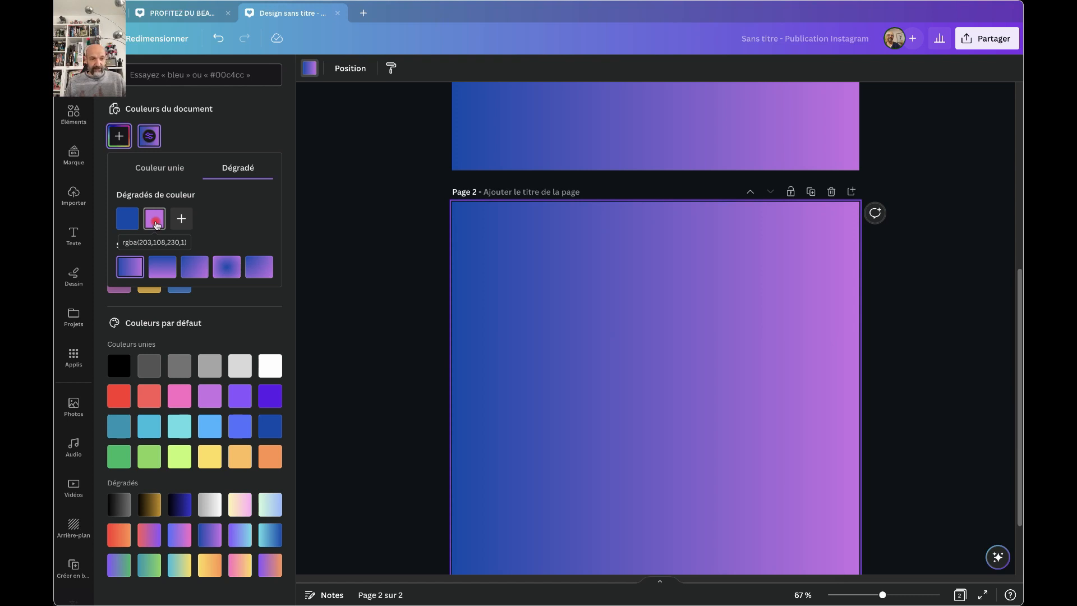
mouse_move(156, 223)
left_mouse_down()
mouse_move(127, 213)
mouse_move(118, 225)
mouse_move(171, 222)
mouse_move(160, 220)
left_mouse_up()
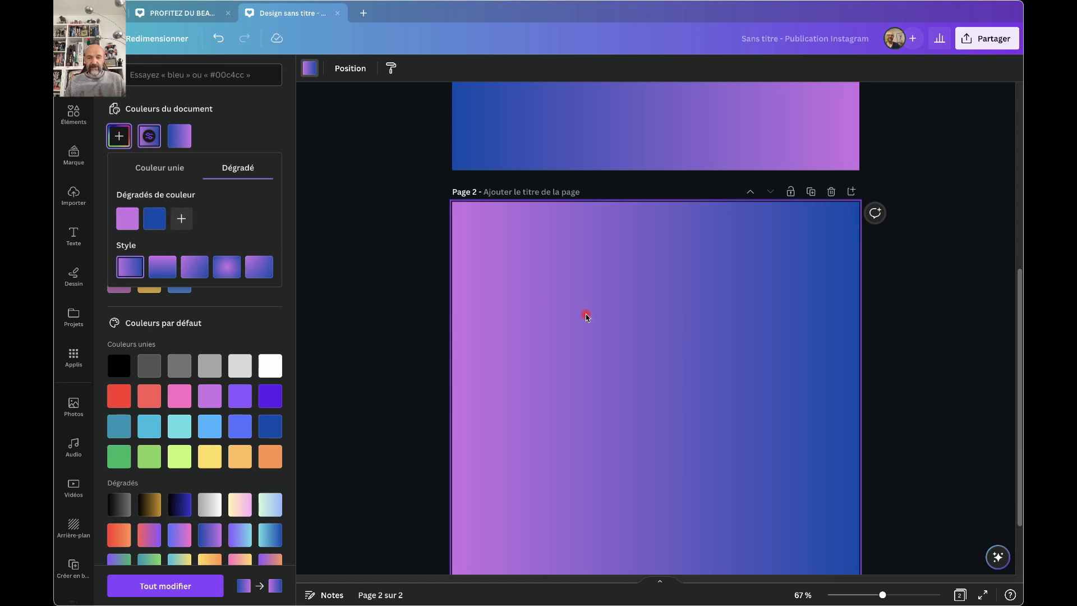
scroll(584, 313, "up", 3)
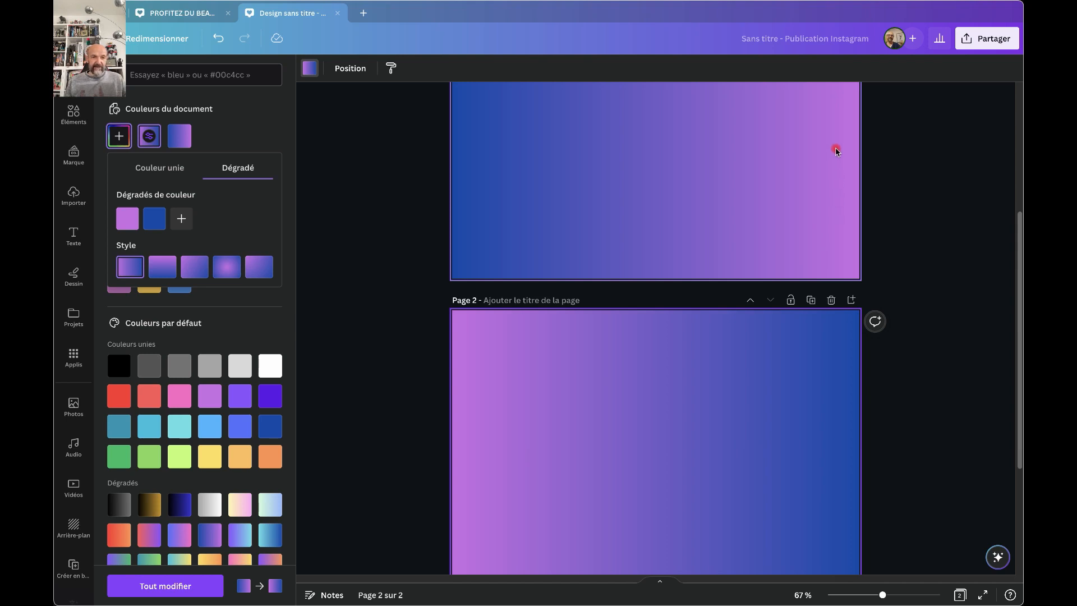
scroll(836, 151, "up", 4)
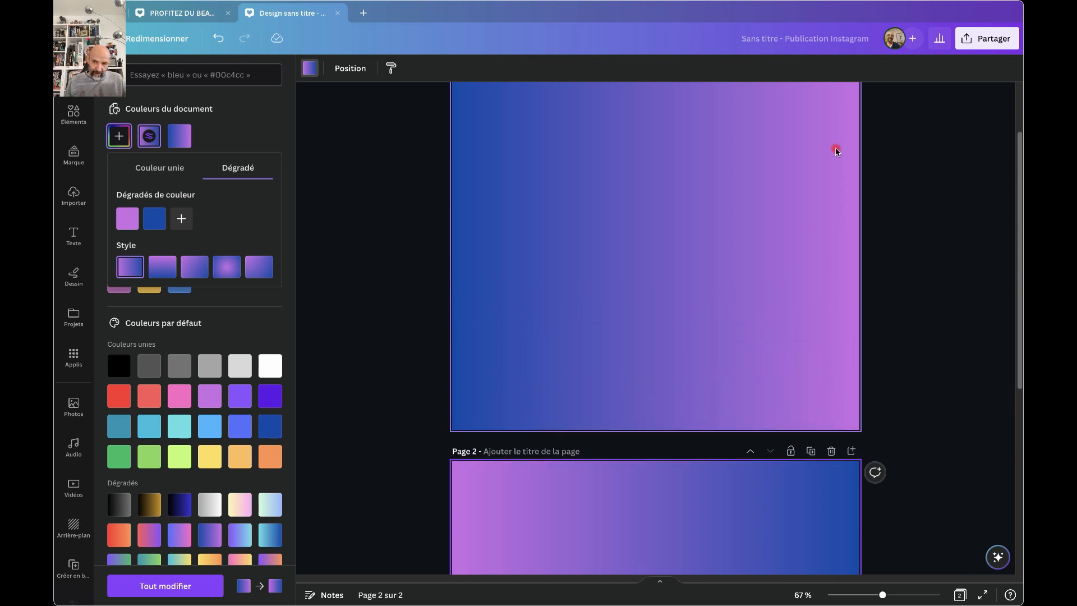
scroll(836, 151, "up", 2)
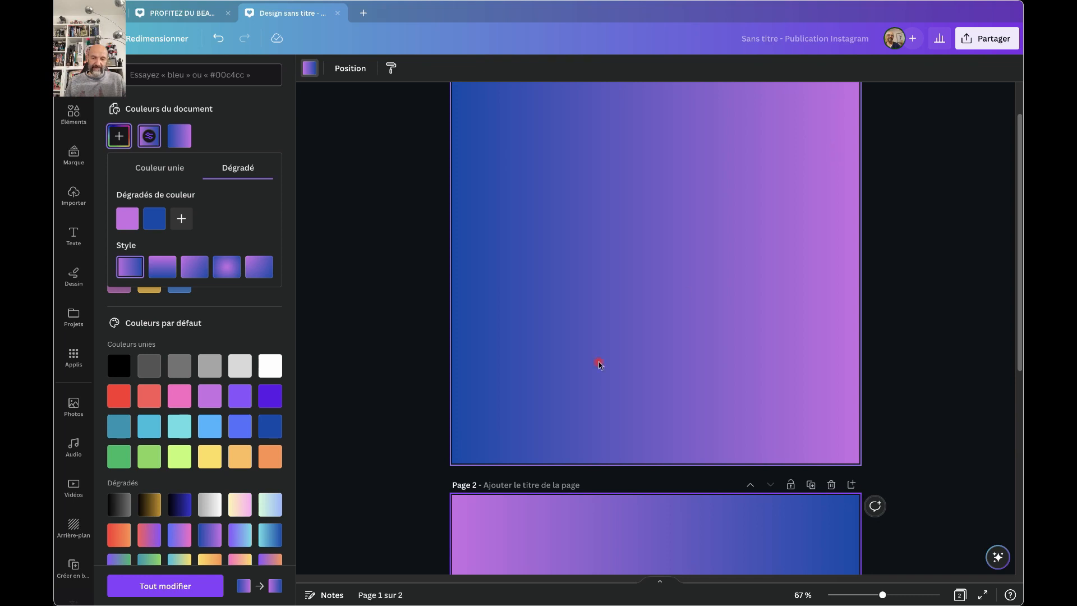
scroll(589, 371, "down", 9)
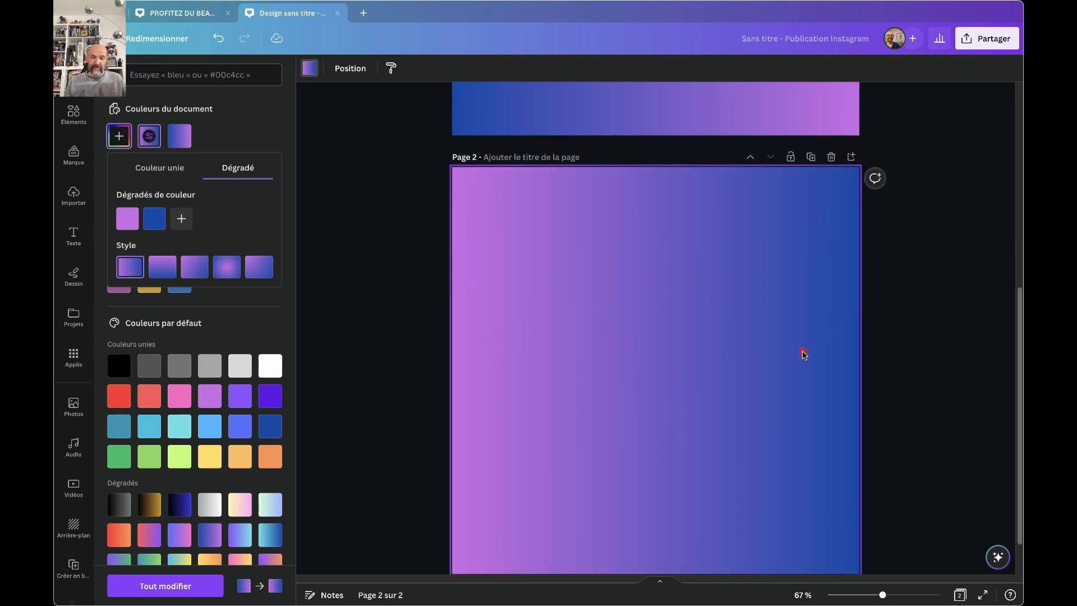
Replace page 2's blue gradient stop with the eyedropped lilac, lightened to pale lavender #DEC9E8.
left_click(482, 343)
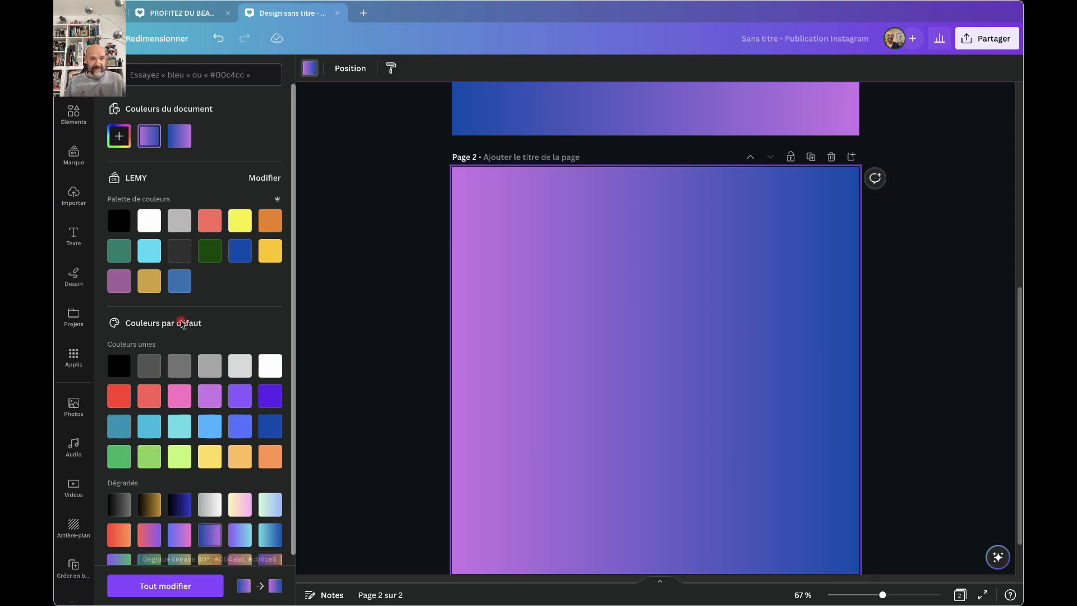
left_click(152, 135)
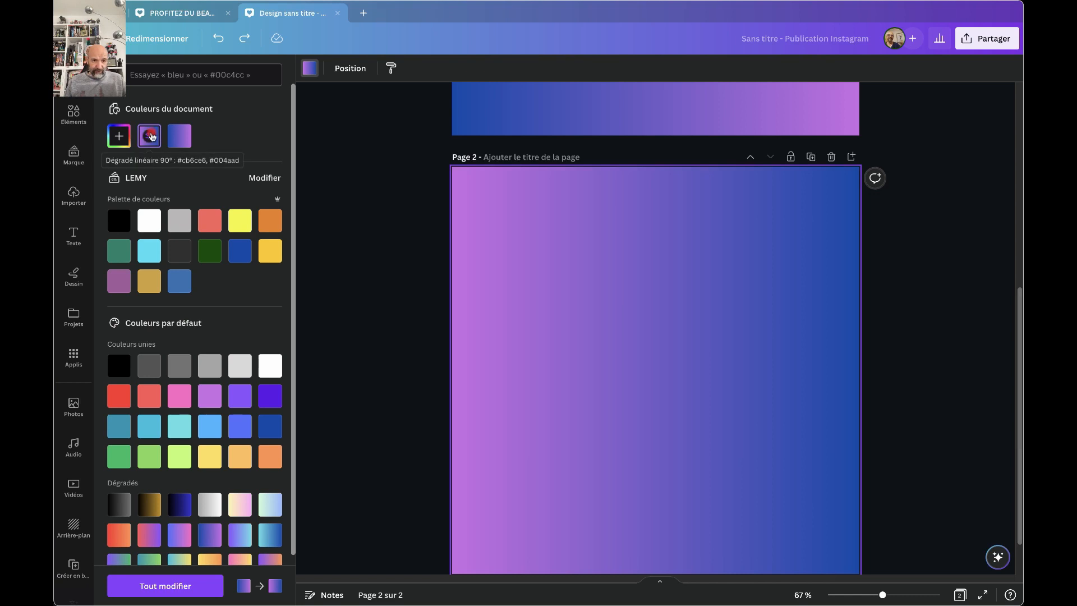
left_click(152, 136)
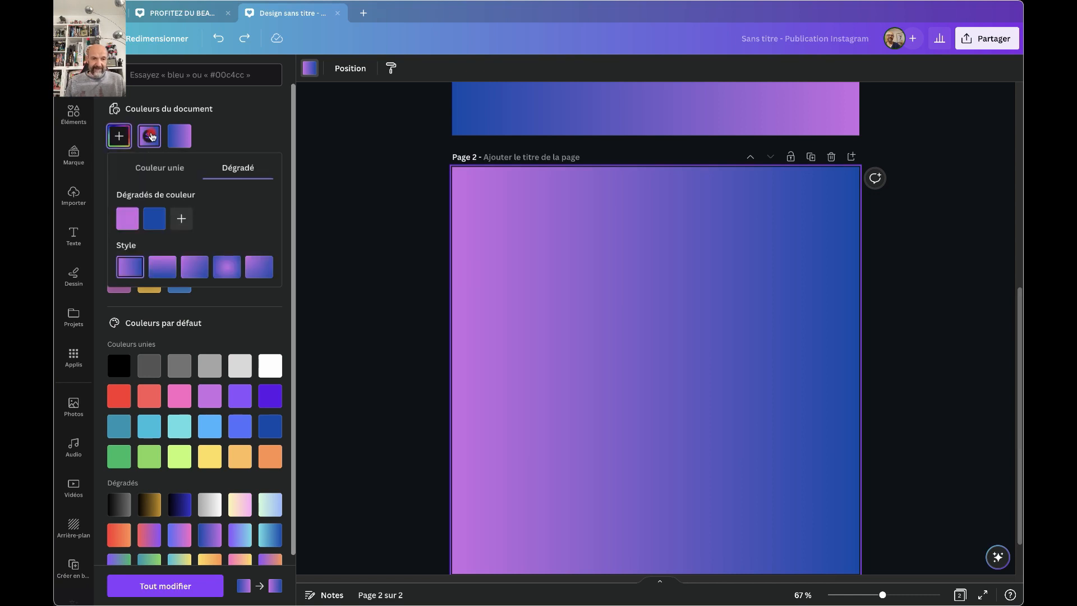
left_click(152, 220)
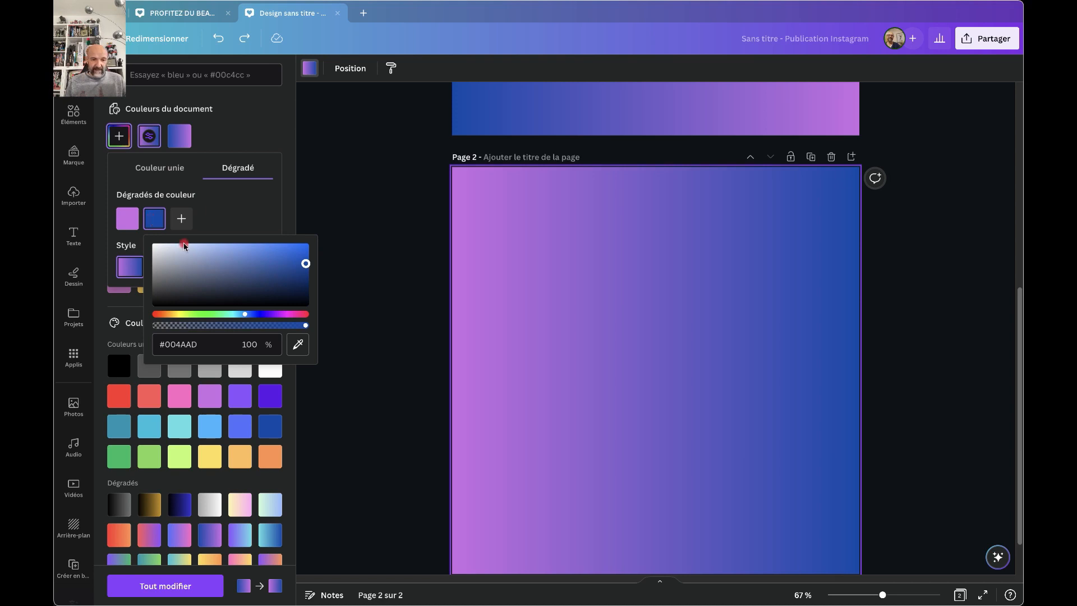
left_click(298, 344)
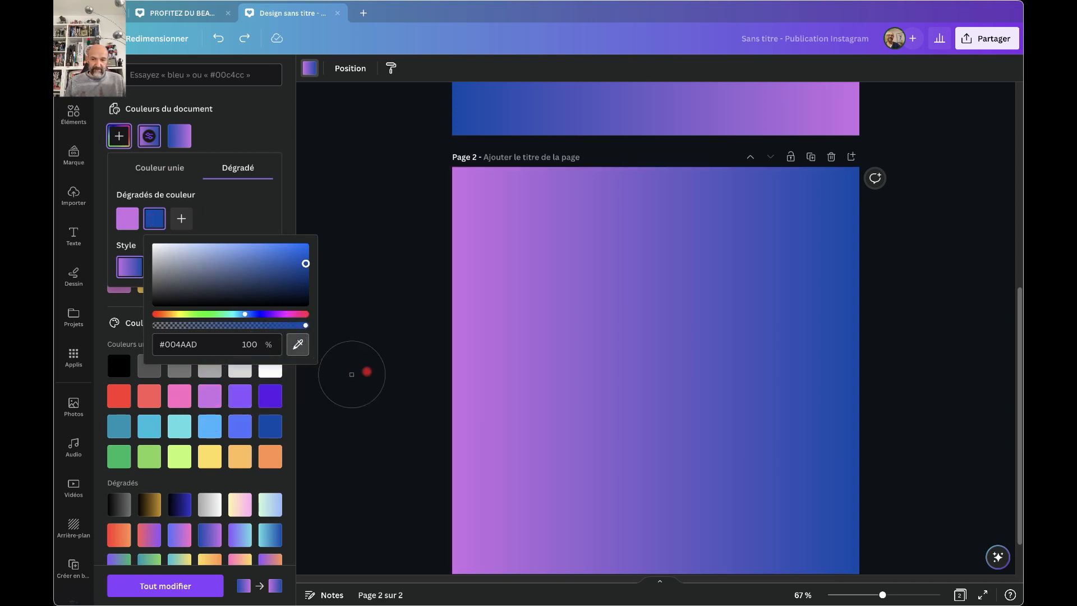
left_click(486, 330)
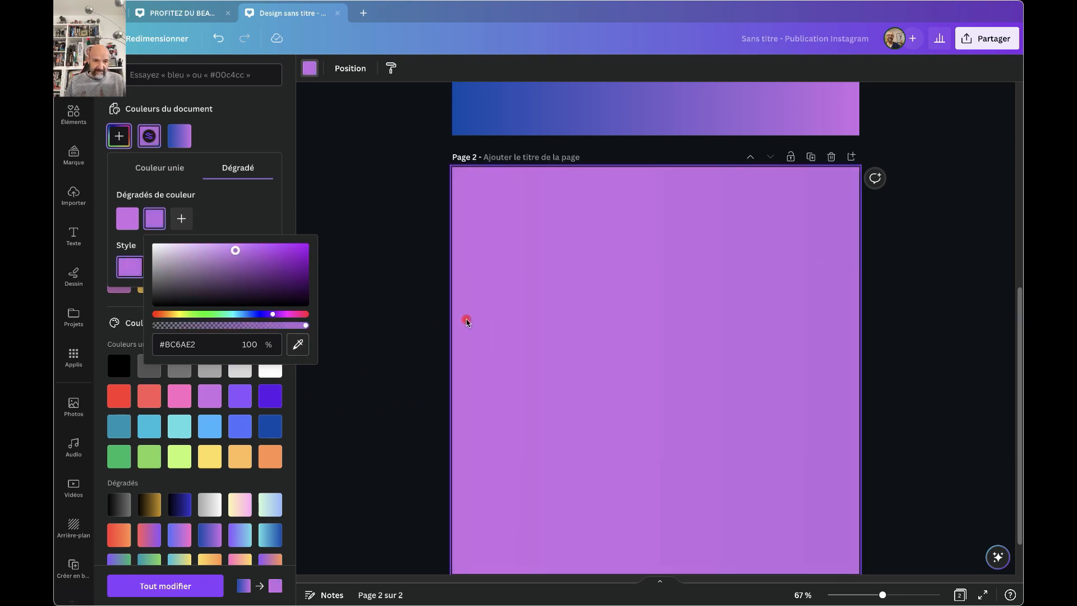
left_click_drag(238, 256, 174, 249)
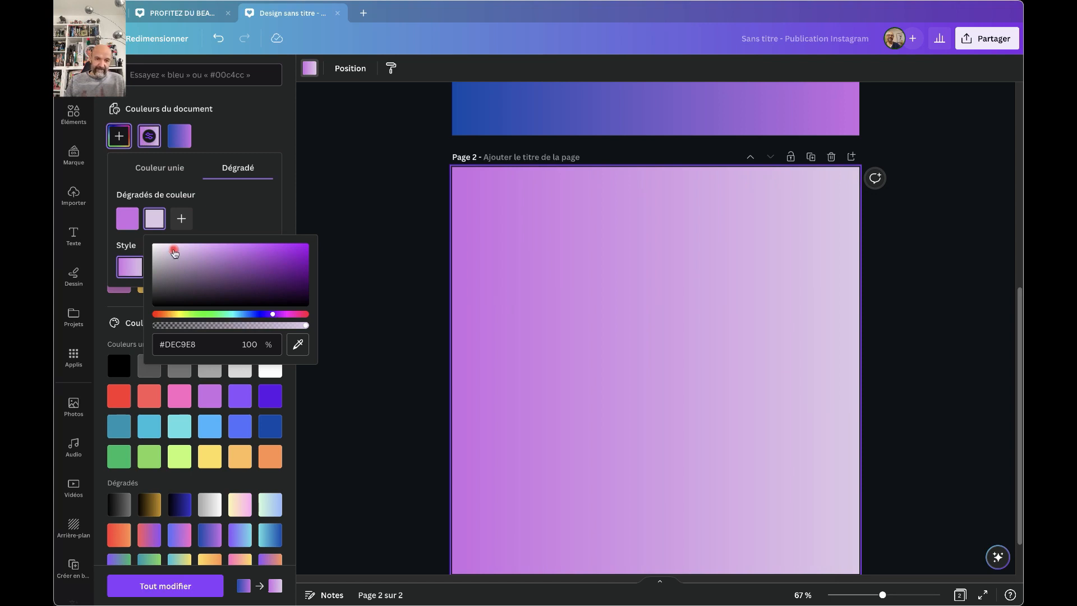
left_click(275, 209)
Duplicate page 2 as page 3 and swap its gradient stops to run pale lilac to purple.
scroll(479, 317, "up", 5)
scroll(481, 320, "up", 3)
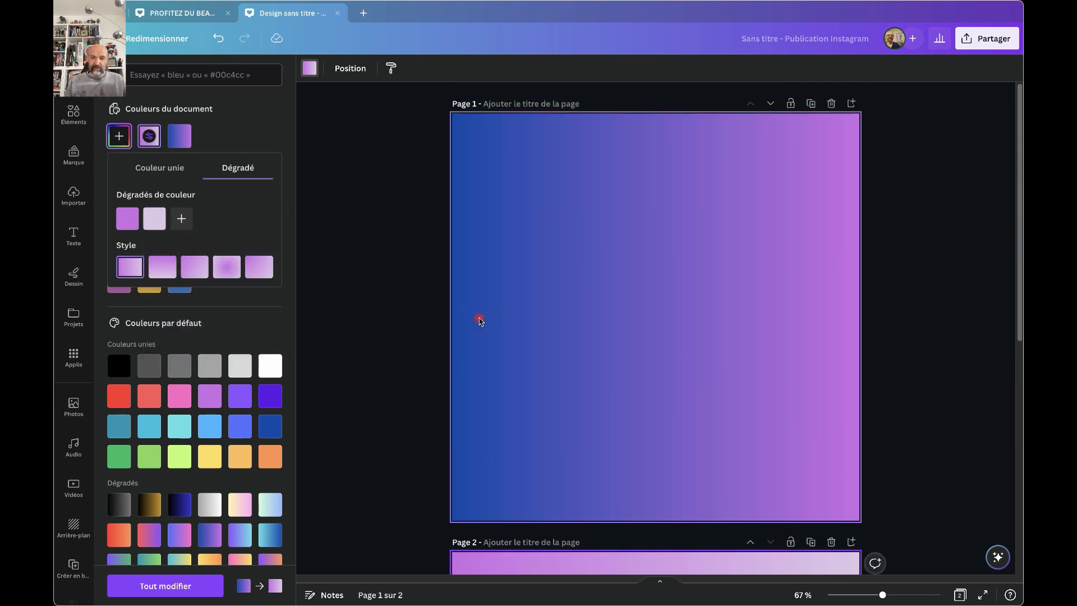
scroll(480, 321, "down", 10)
scroll(478, 316, "up", 2)
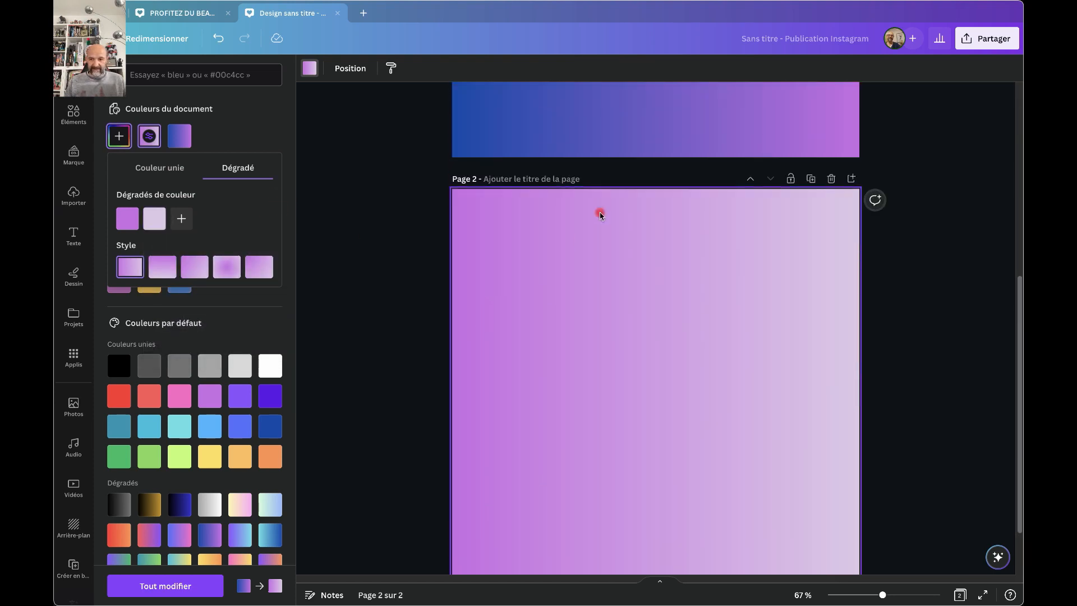
left_click(811, 180)
left_click(577, 322)
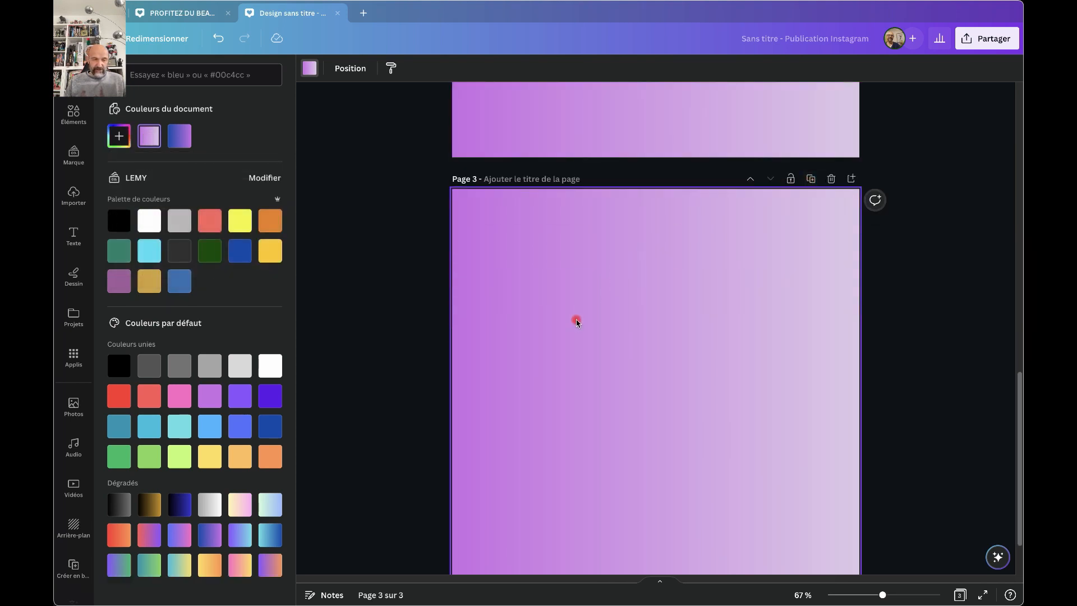
left_click(149, 136)
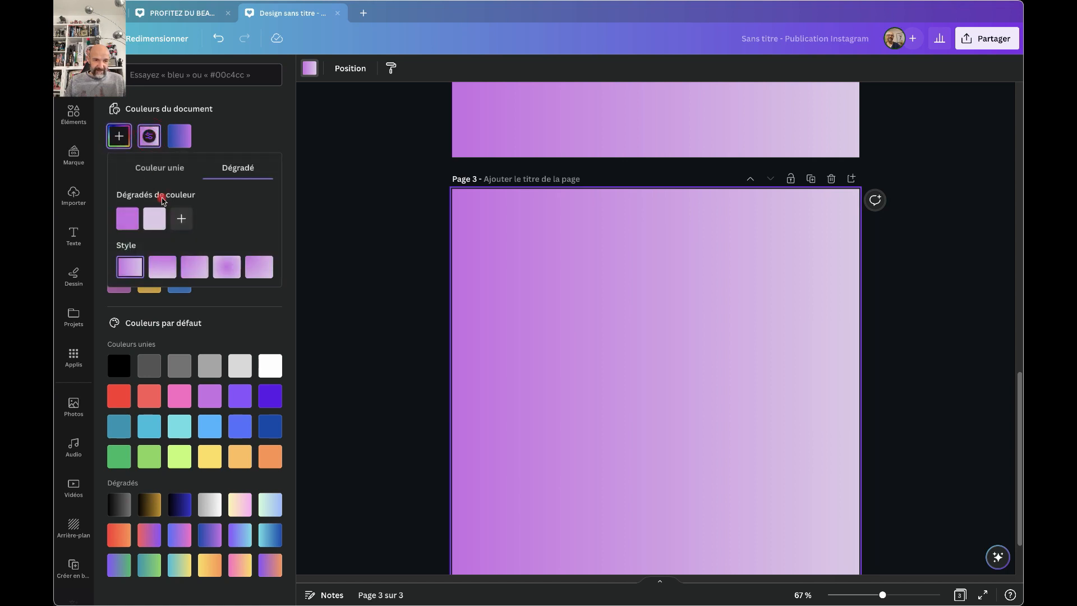
left_click_drag(130, 221, 172, 221)
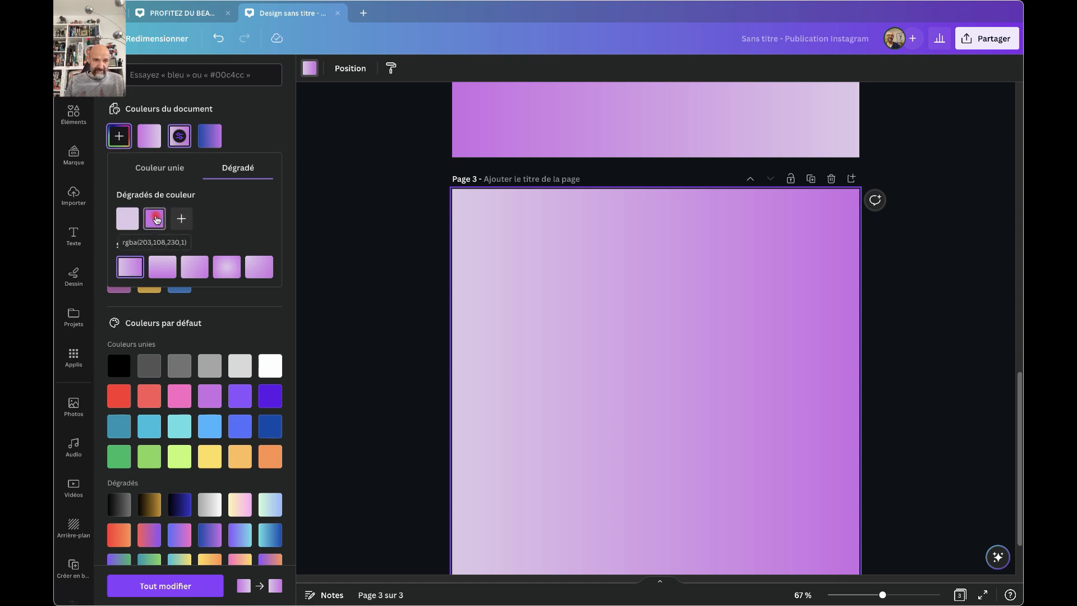
Change page 3's lilac gradient stop to white by entering hex FFFFFF.
left_click(155, 219)
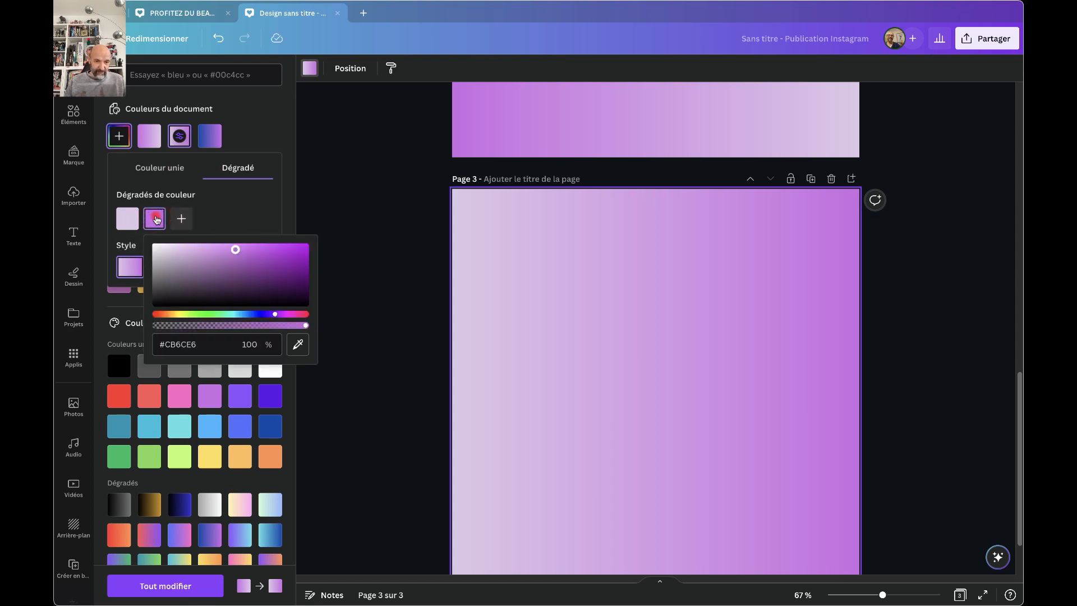
left_click(298, 344)
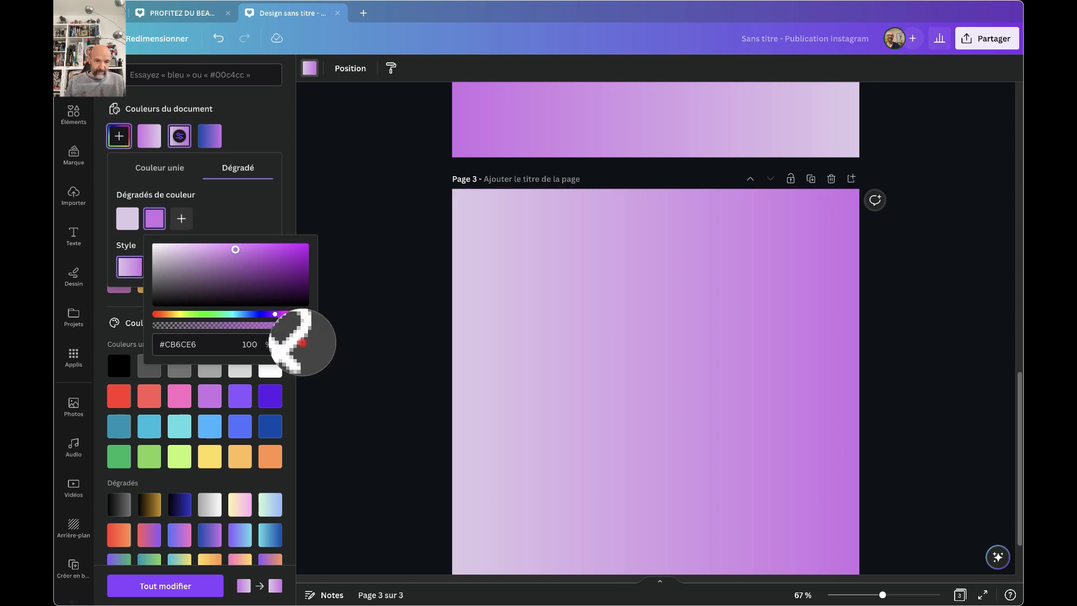
left_click(275, 371)
left_click_drag(198, 342, 171, 344)
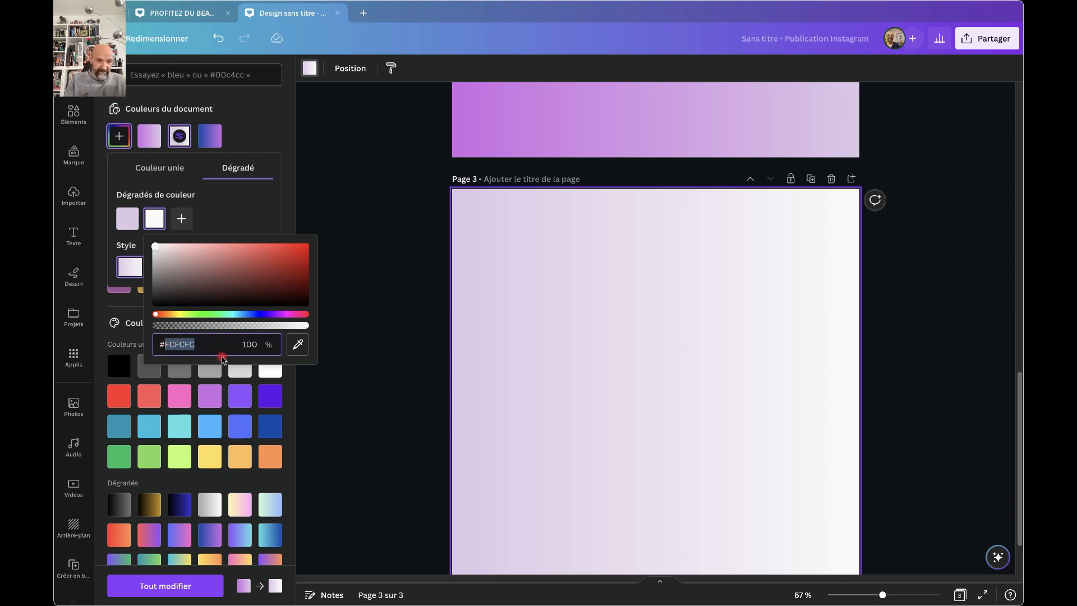
type("FFFF")
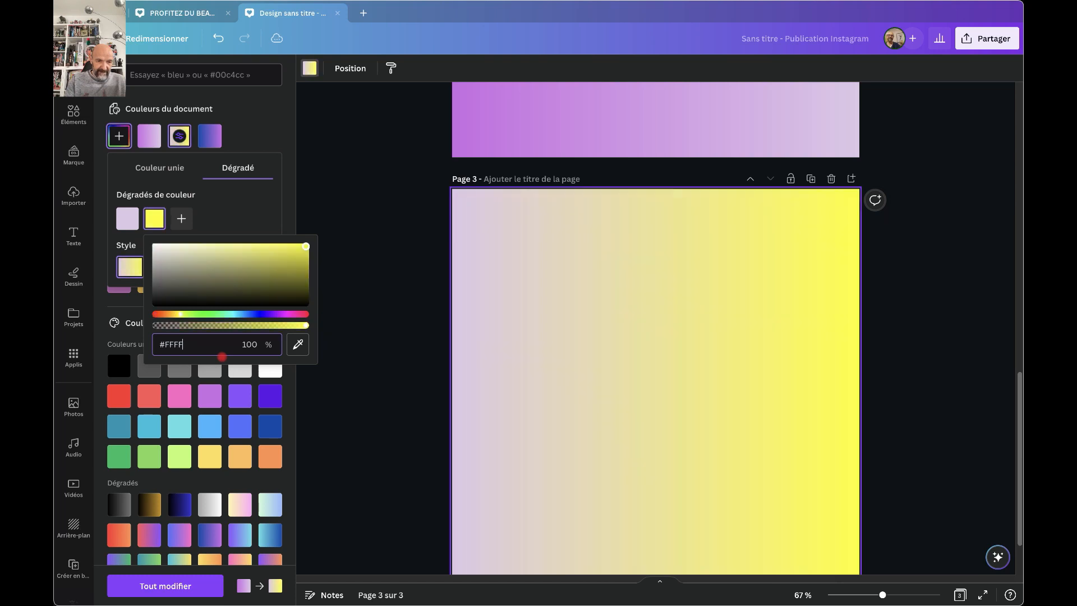
type("FF")
key("Return")
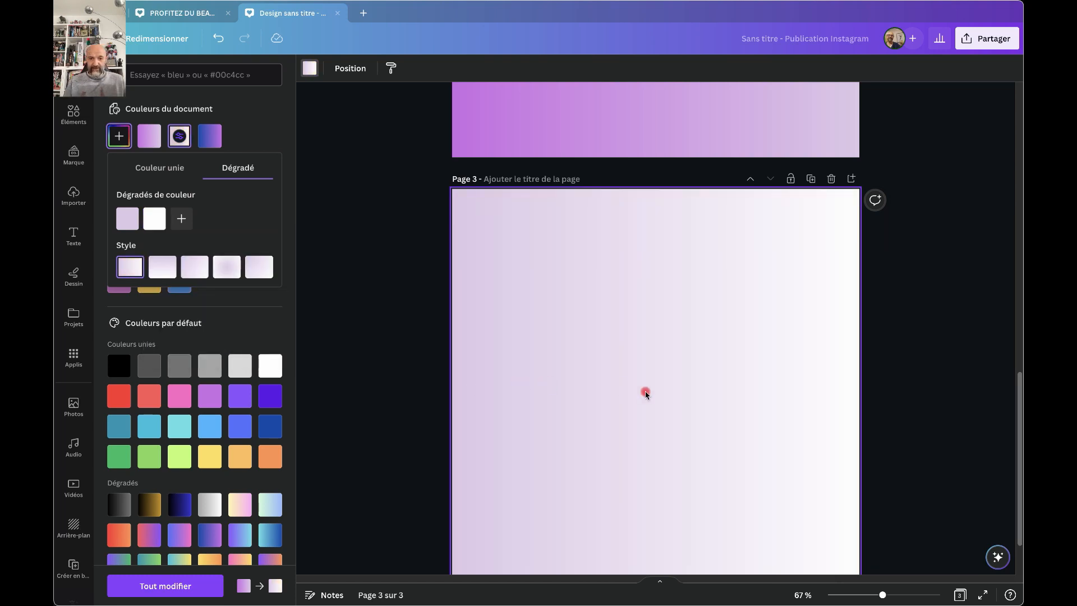
scroll(796, 414, "up", 4)
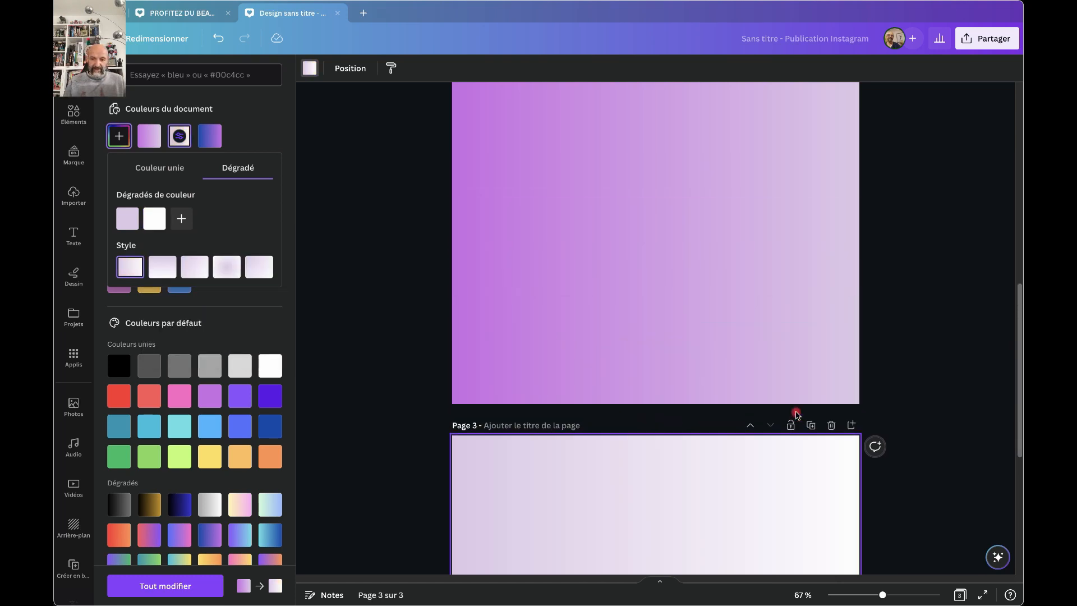
scroll(795, 414, "down", 5)
scroll(796, 414, "up", 6)
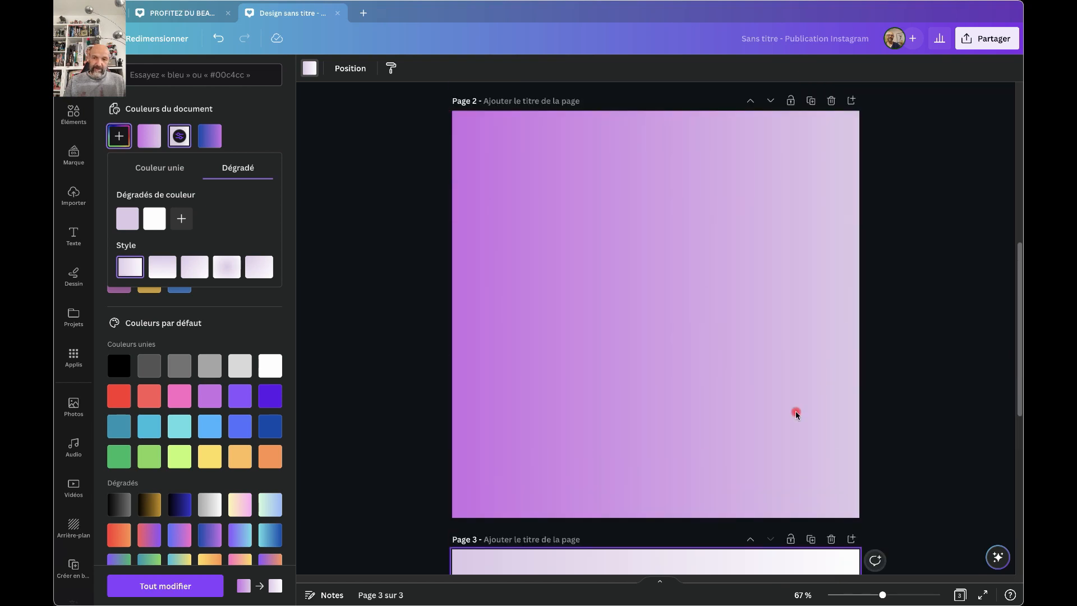
scroll(797, 414, "down", 5)
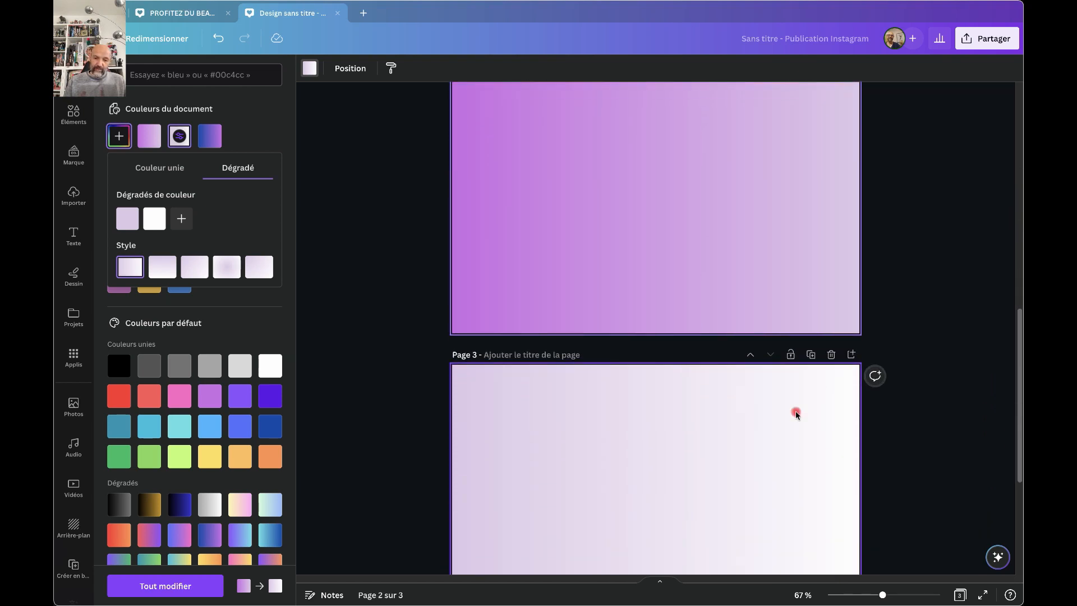
scroll(800, 399, "up", 3)
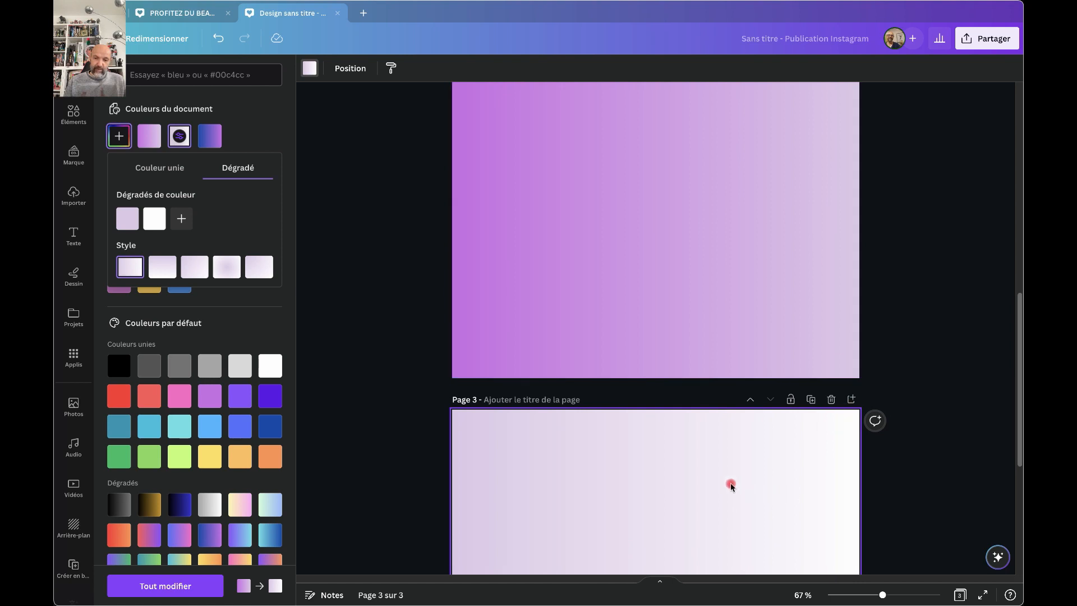
scroll(739, 488, "down", 1)
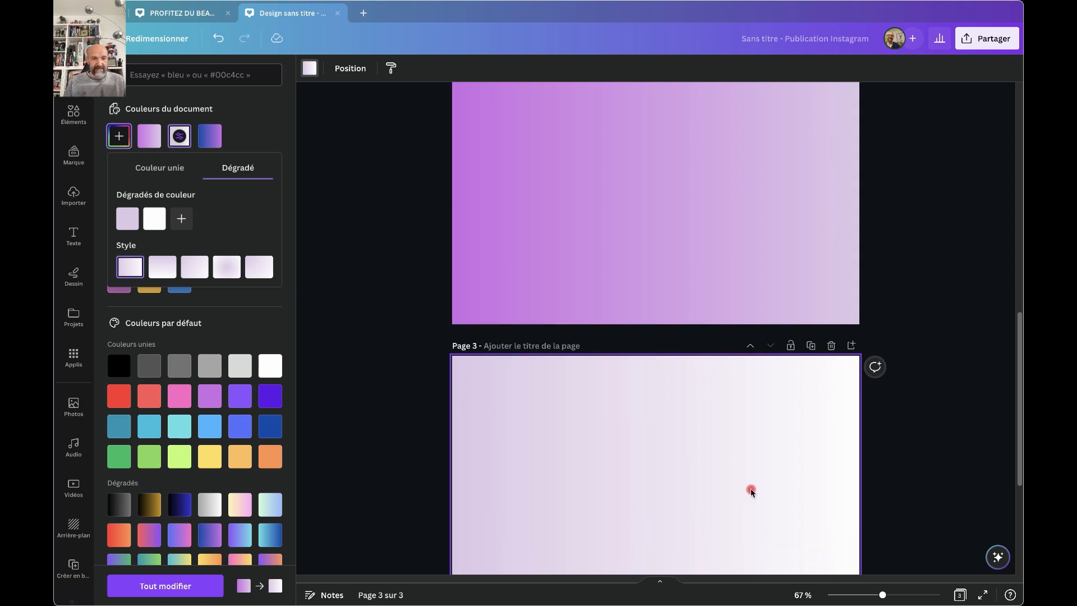
Change the white end of page 3's gradient to a light tan (#D1B492).
left_click(155, 220)
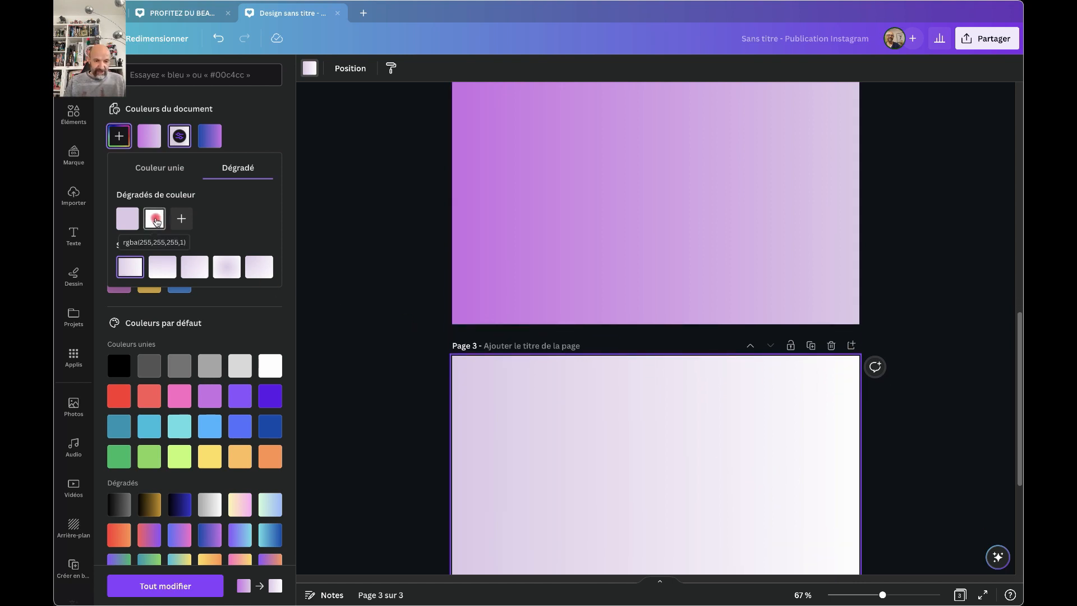
left_click(156, 220)
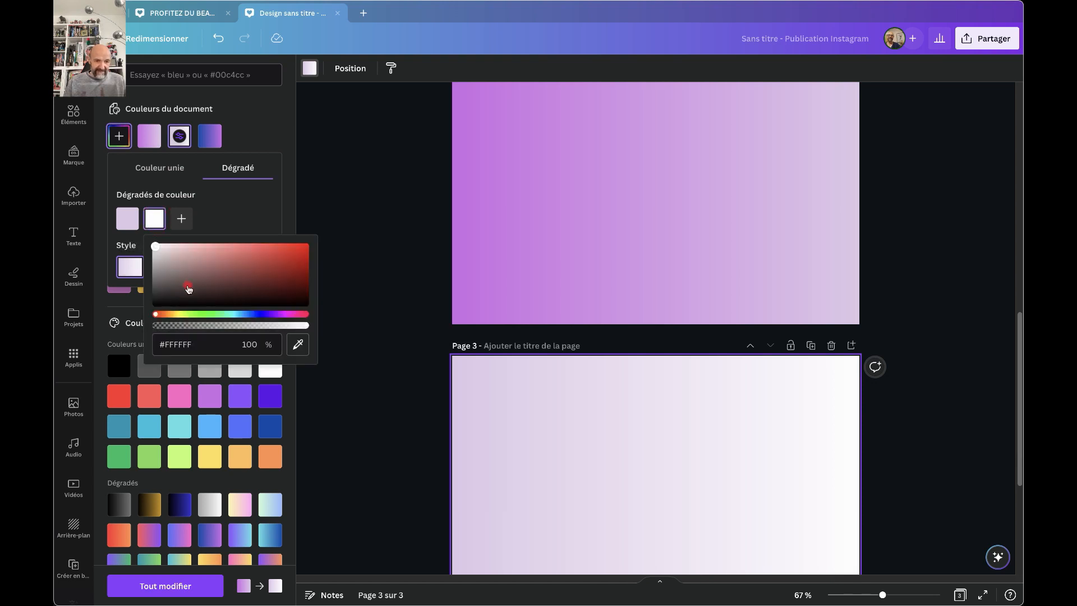
left_click_drag(158, 315, 169, 315)
left_click(223, 256)
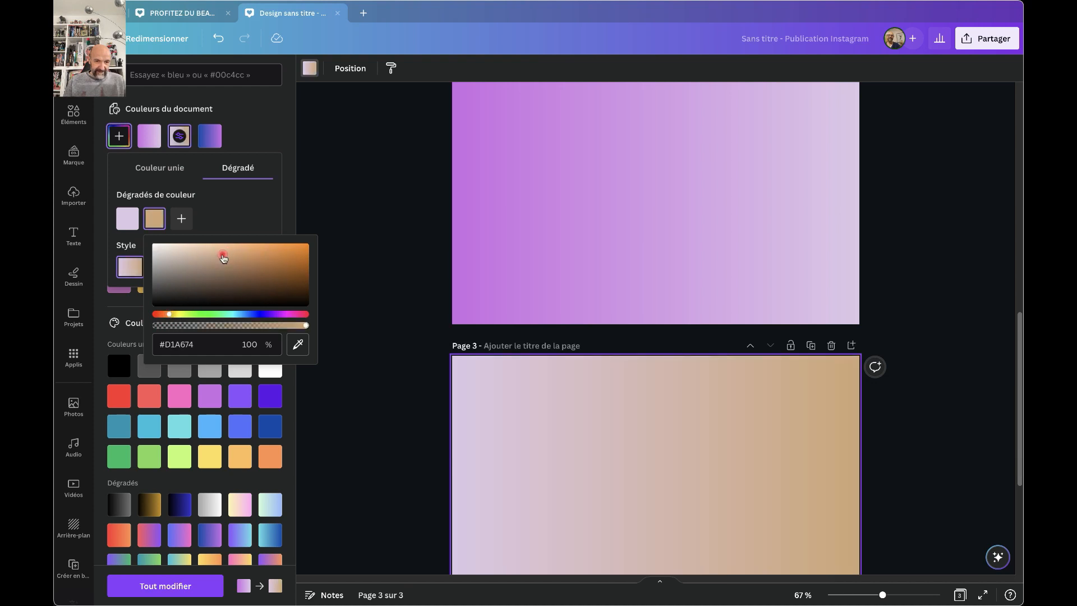
left_click_drag(218, 255, 203, 254)
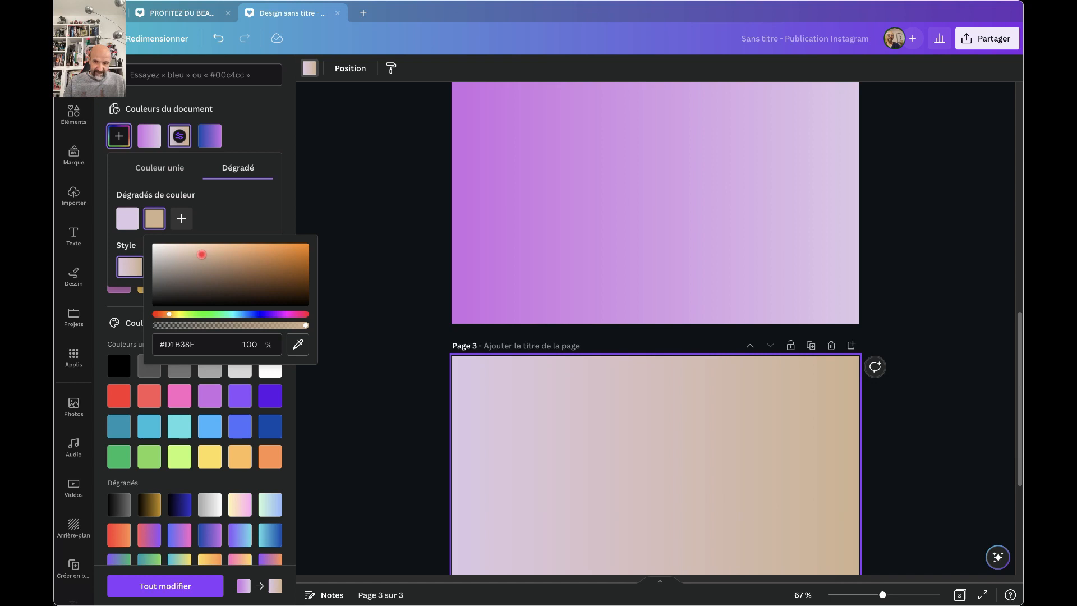
left_click(273, 221)
Compare the blue-purple, purple-lilac and lilac-beige page gradients, then close the gradient editor.
scroll(439, 342, "up", 4)
scroll(439, 342, "up", 5)
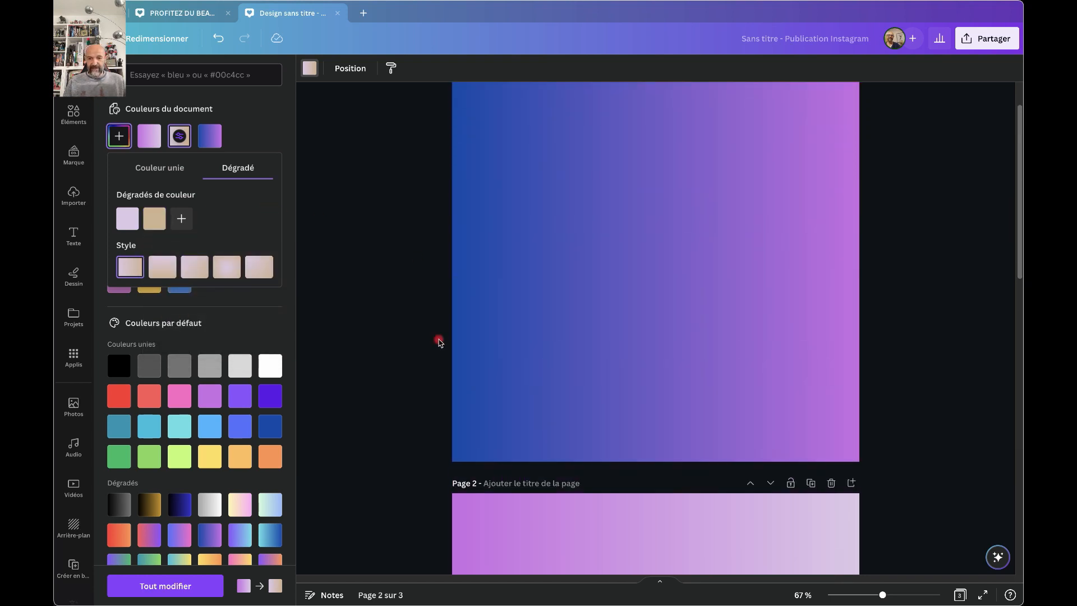
scroll(439, 343, "down", 3)
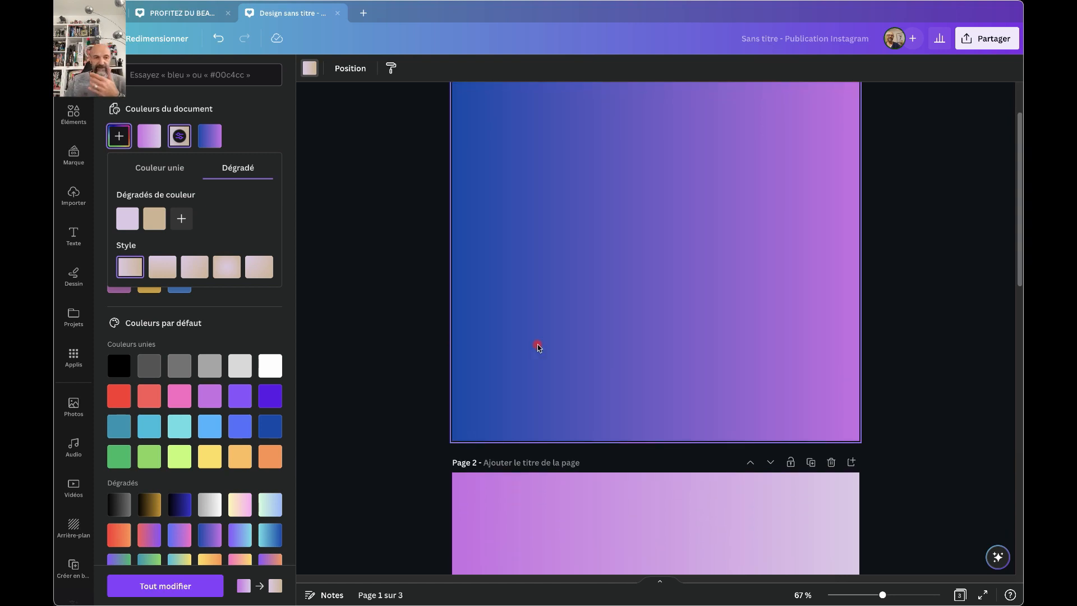
scroll(538, 347, "down", 2)
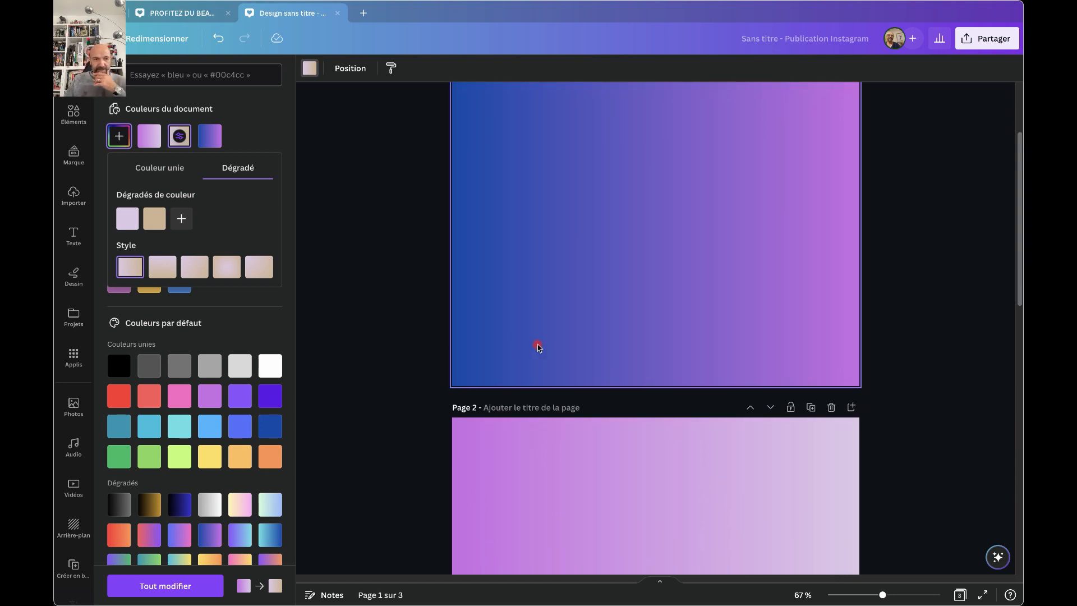
scroll(538, 348, "up", 3)
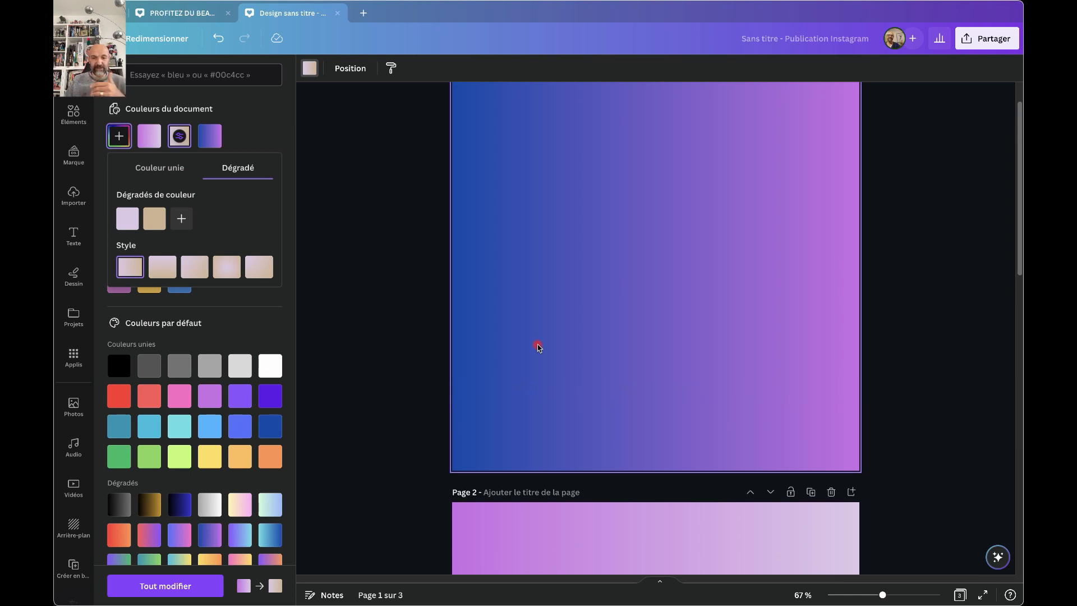
scroll(537, 347, "down", 3)
scroll(537, 348, "down", 10)
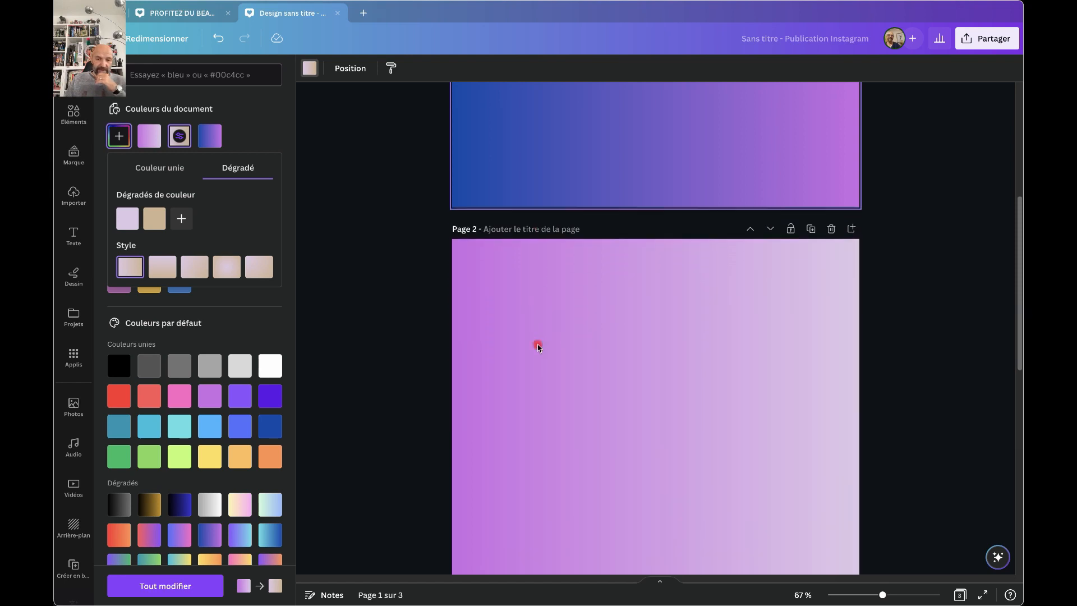
scroll(537, 347, "down", 9)
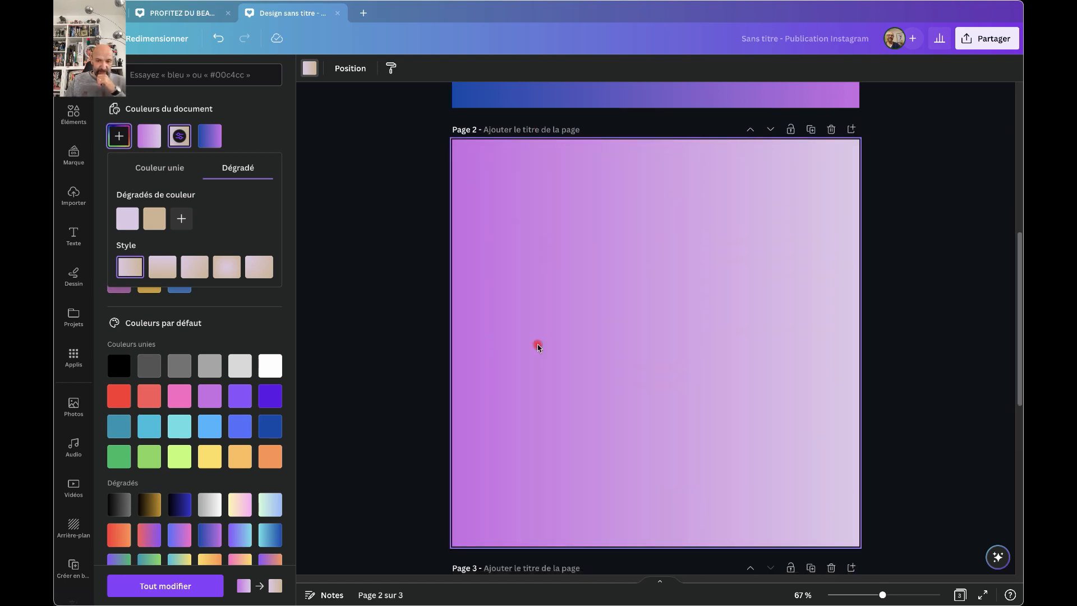
scroll(538, 347, "down", 7)
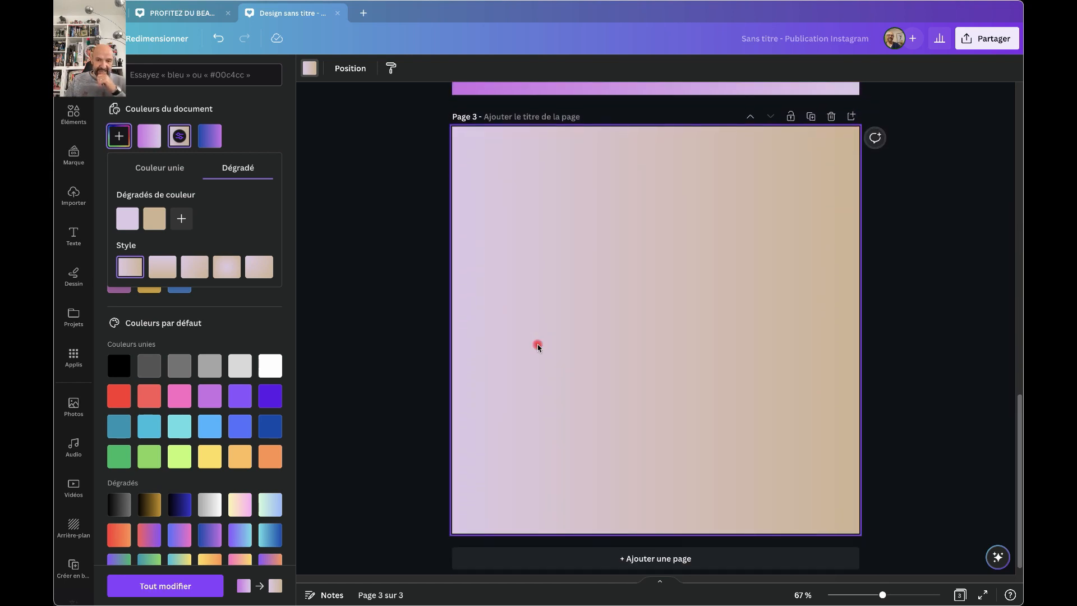
scroll(537, 347, "up", 20)
scroll(538, 348, "up", 2)
scroll(538, 347, "down", 4)
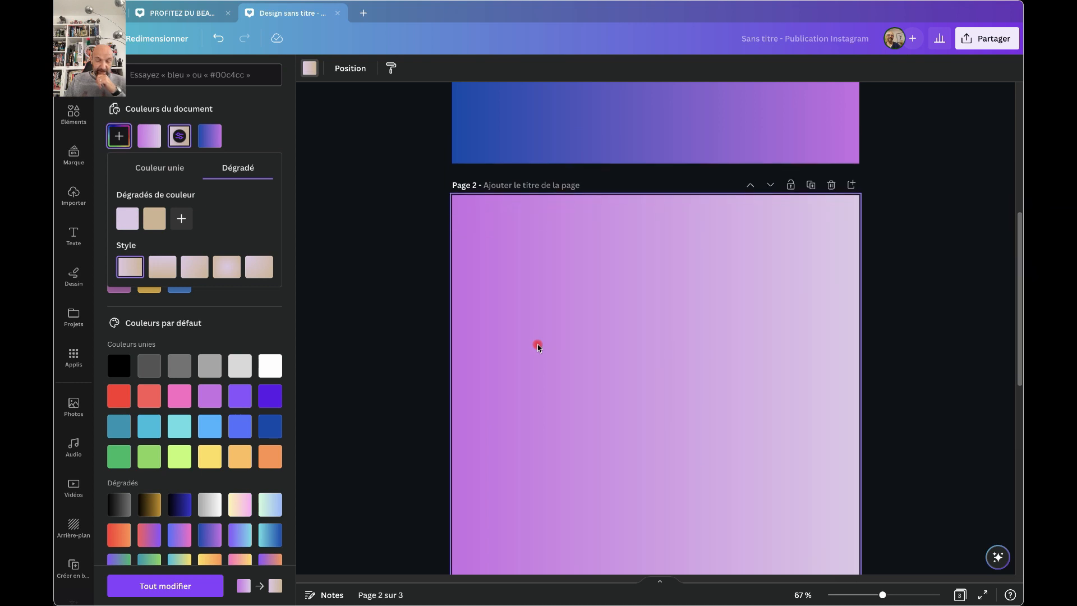
left_click(649, 365)
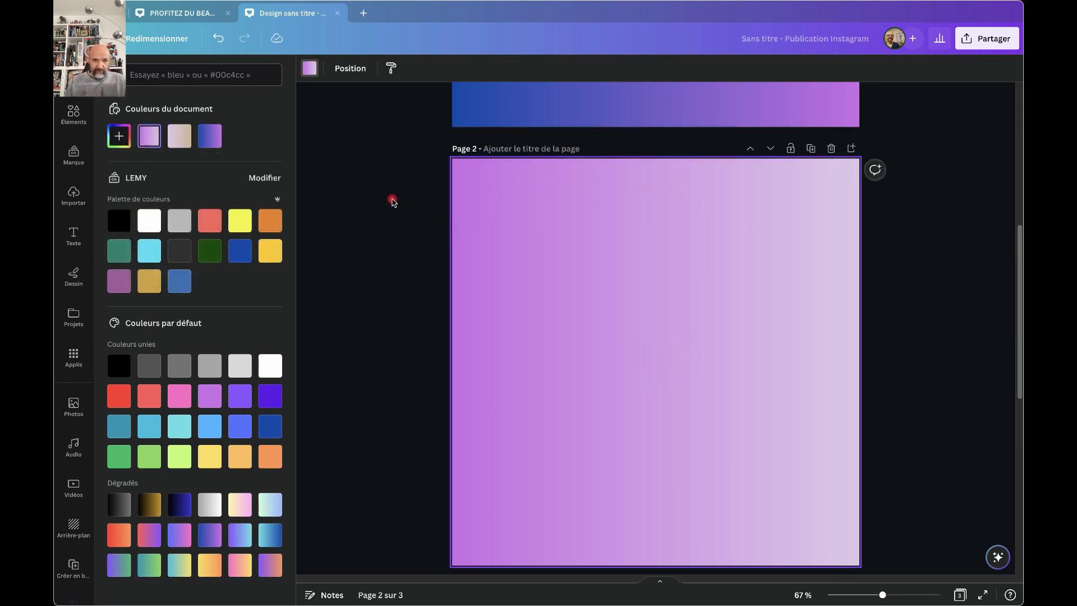
Eyedrop page 3's tan (#D2B596) as the light end of page 2's purple gradient.
left_click(150, 136)
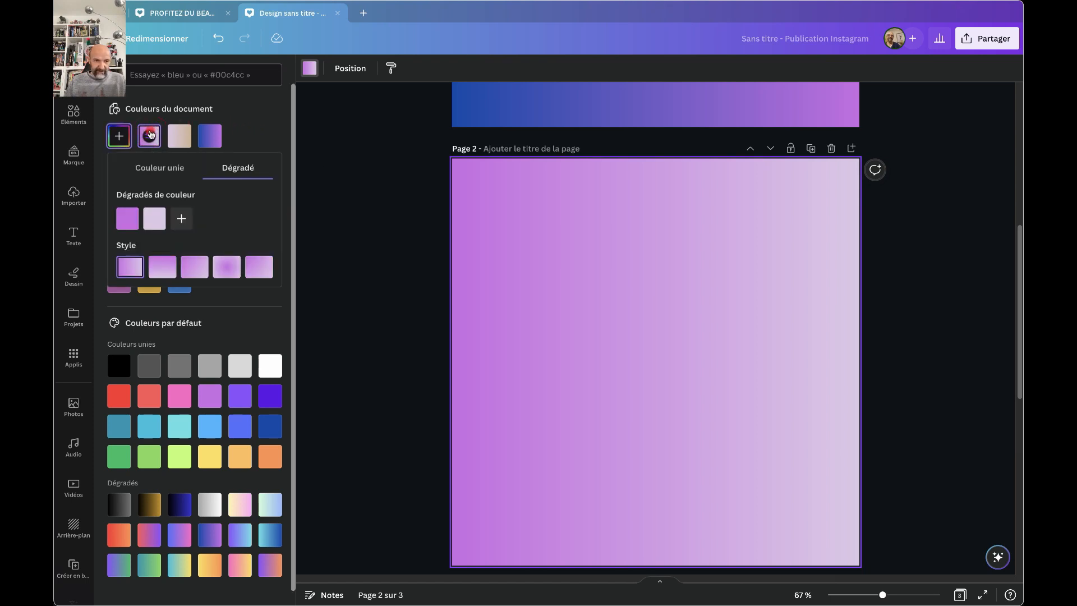
left_click(156, 222)
left_click(157, 225)
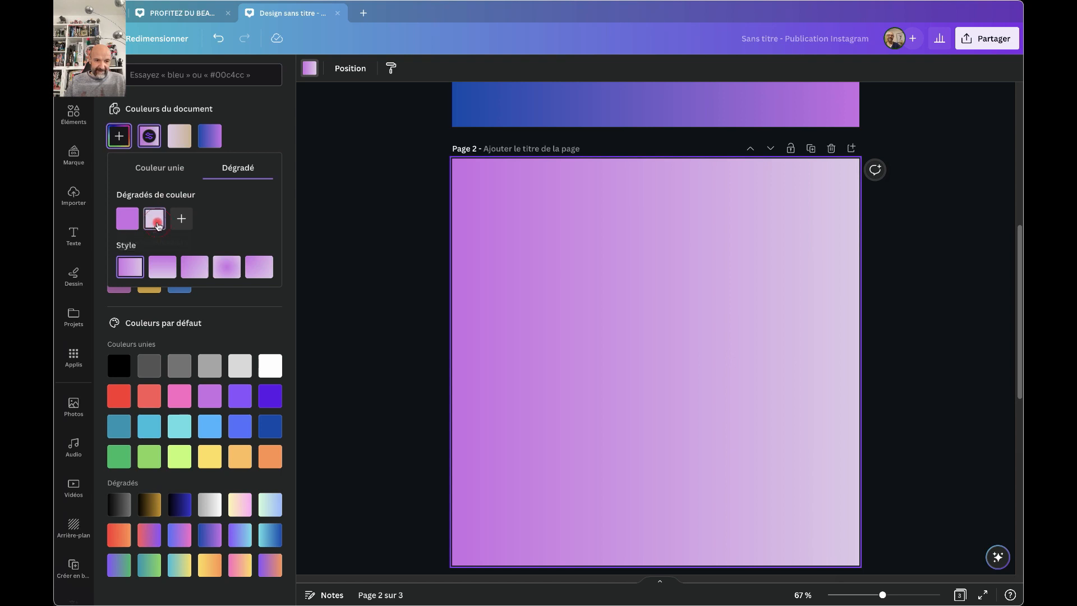
scroll(550, 390, "down", 8)
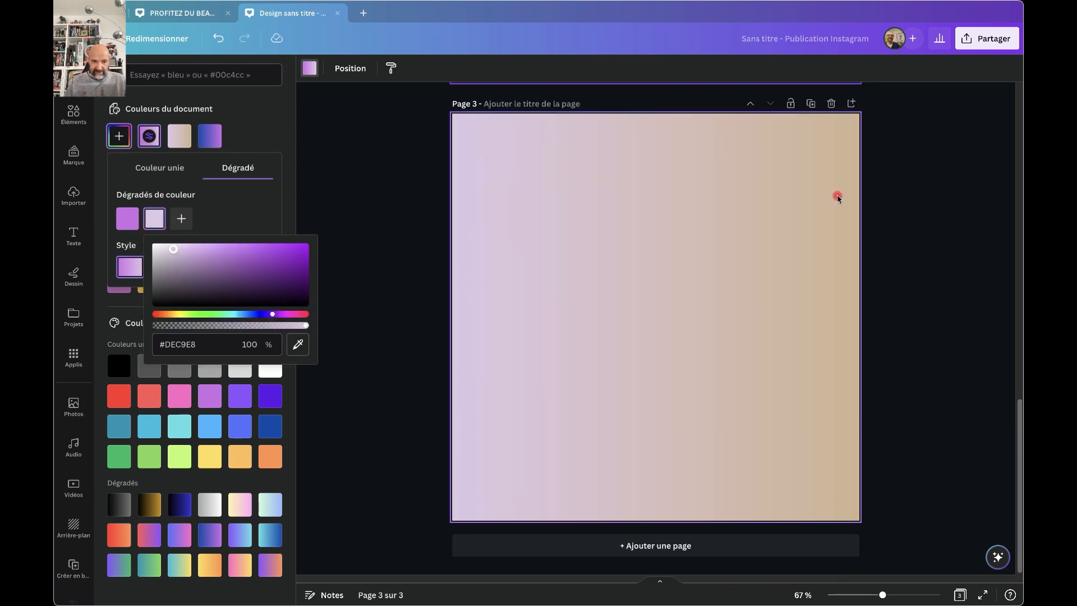
left_click(298, 344)
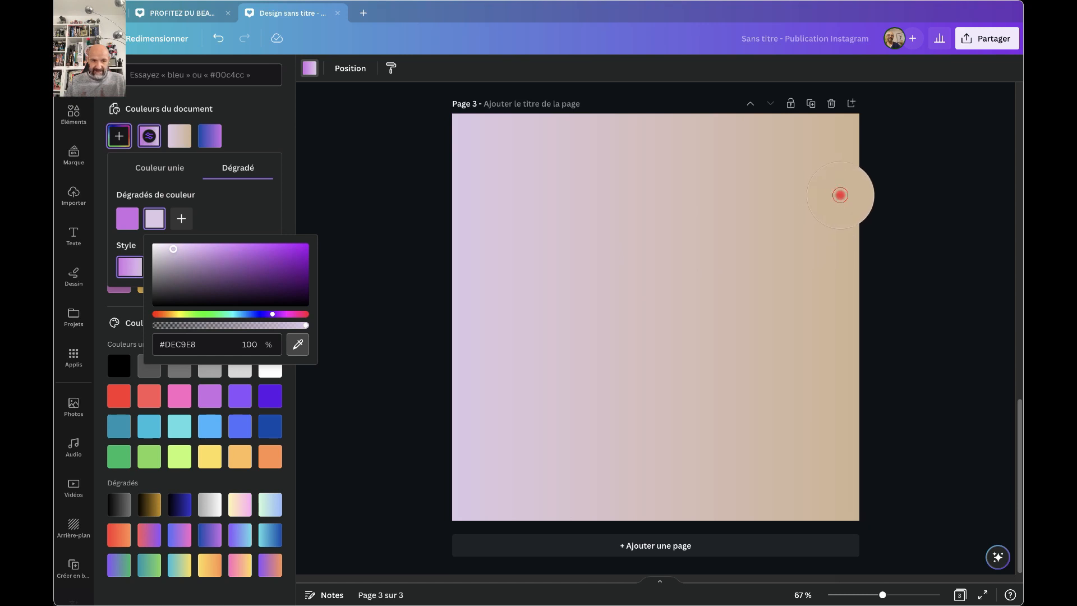
left_click(840, 196)
scroll(683, 256, "up", 8)
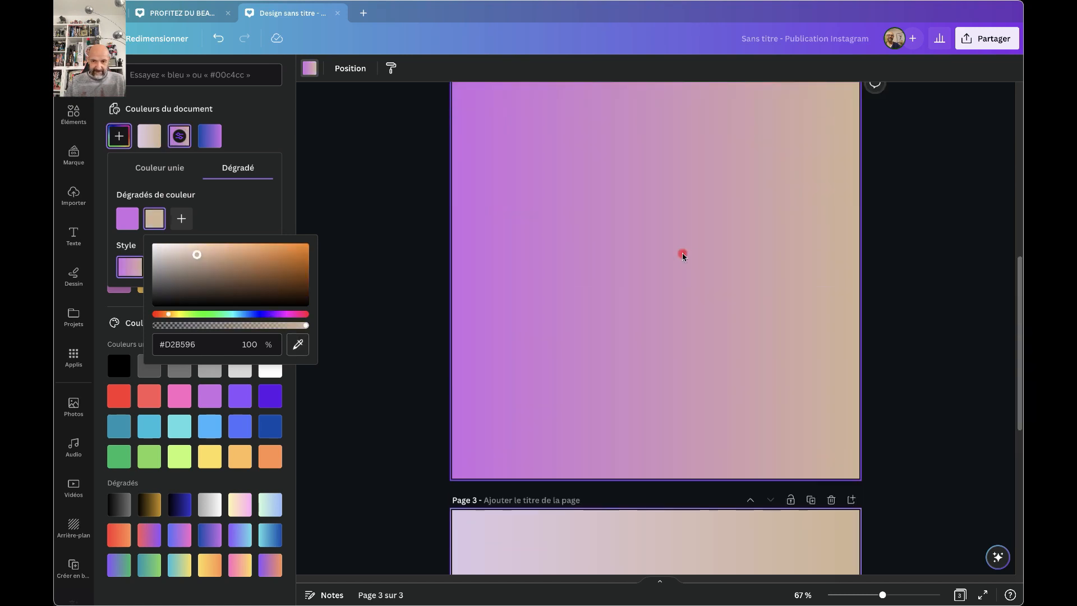
scroll(675, 256, "down", 4)
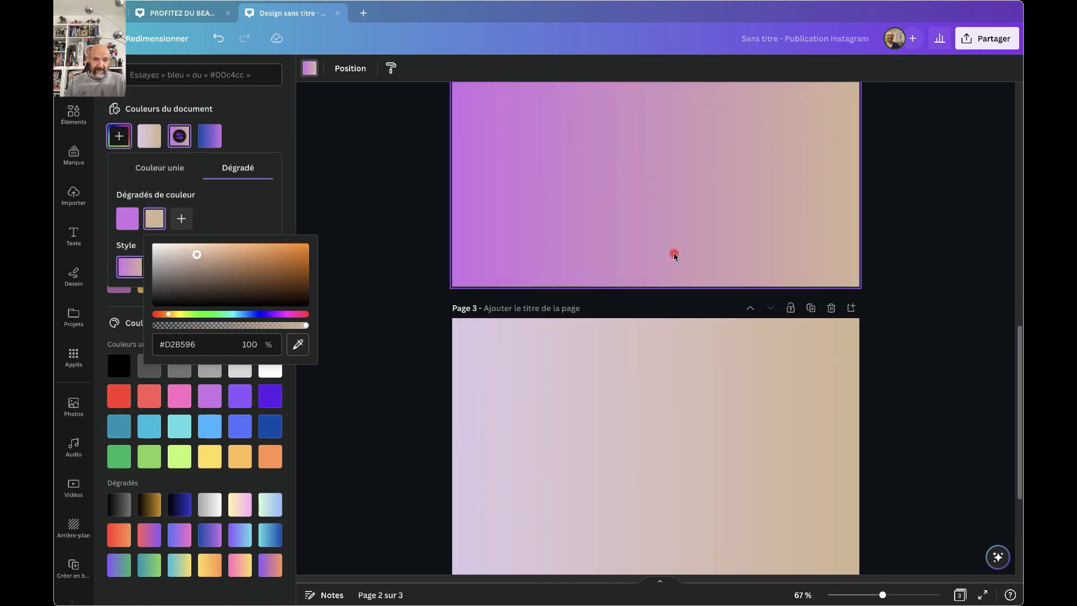
left_click(380, 373)
left_click(545, 442)
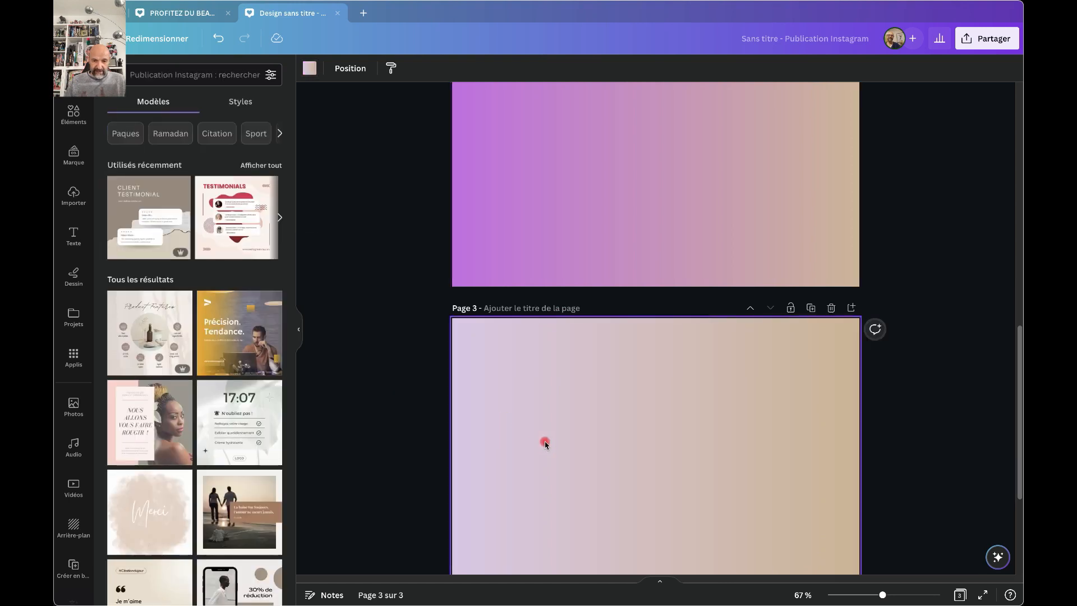
Swap the two stops of page 3's lilac-tan gradient so tan sits on the left.
left_click(308, 75)
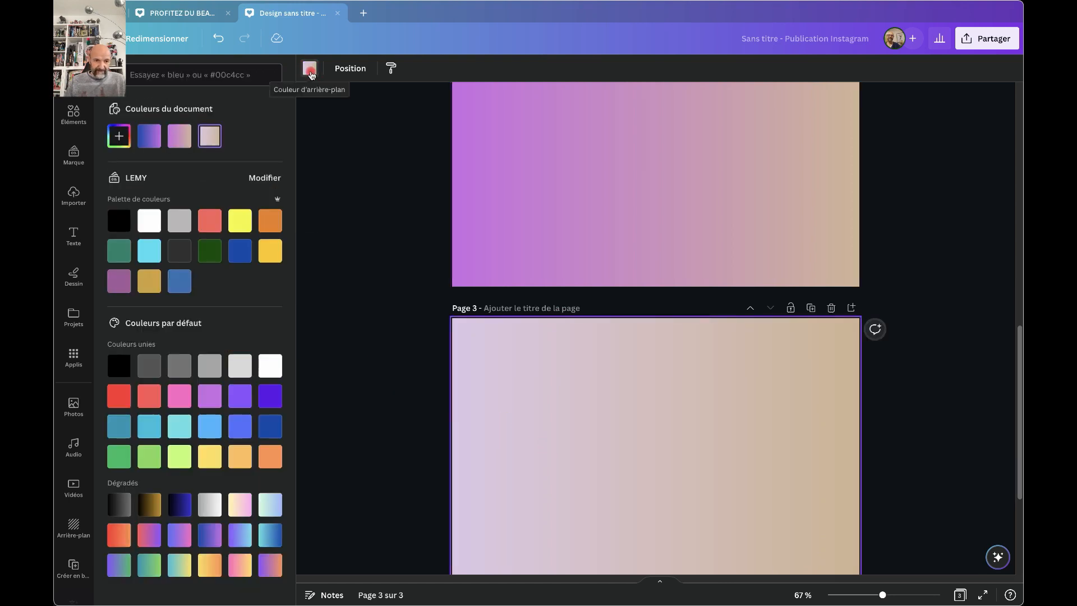
left_click(211, 138)
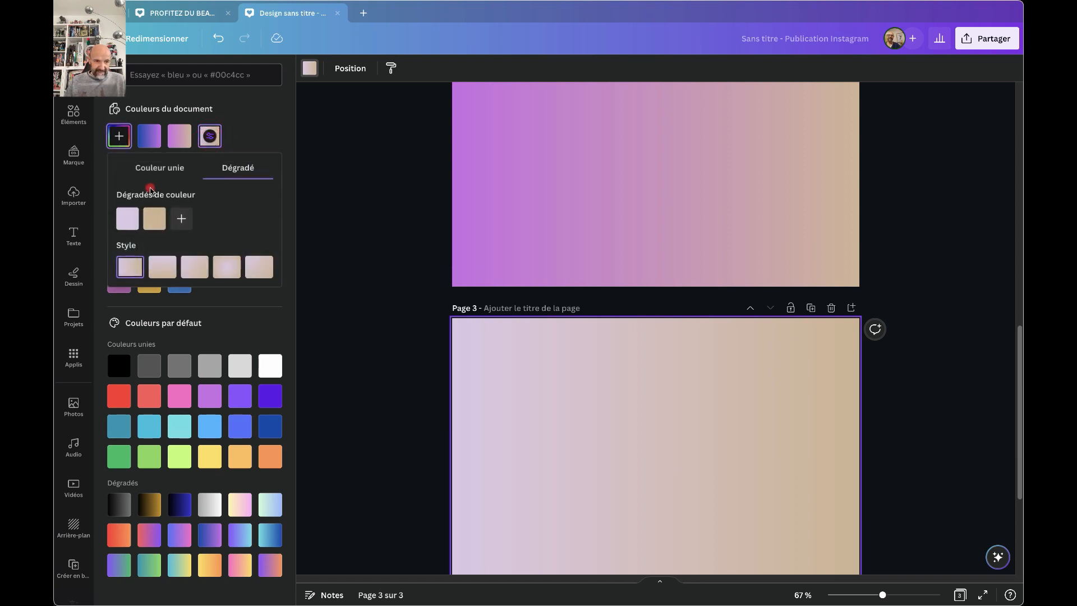
left_click_drag(128, 223, 171, 220)
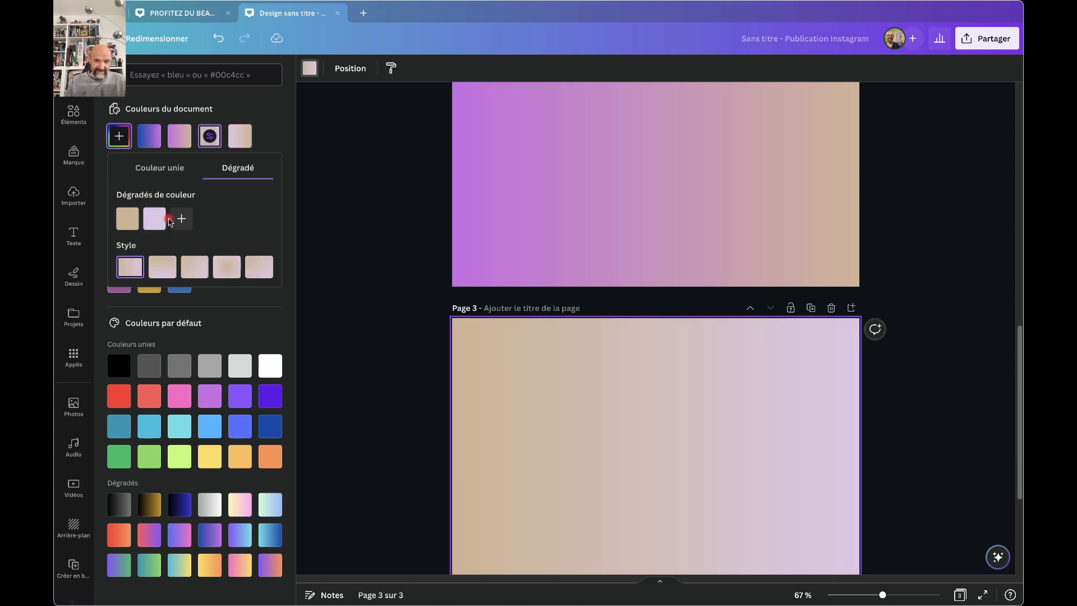
left_click(376, 236)
scroll(379, 238, "up", 5)
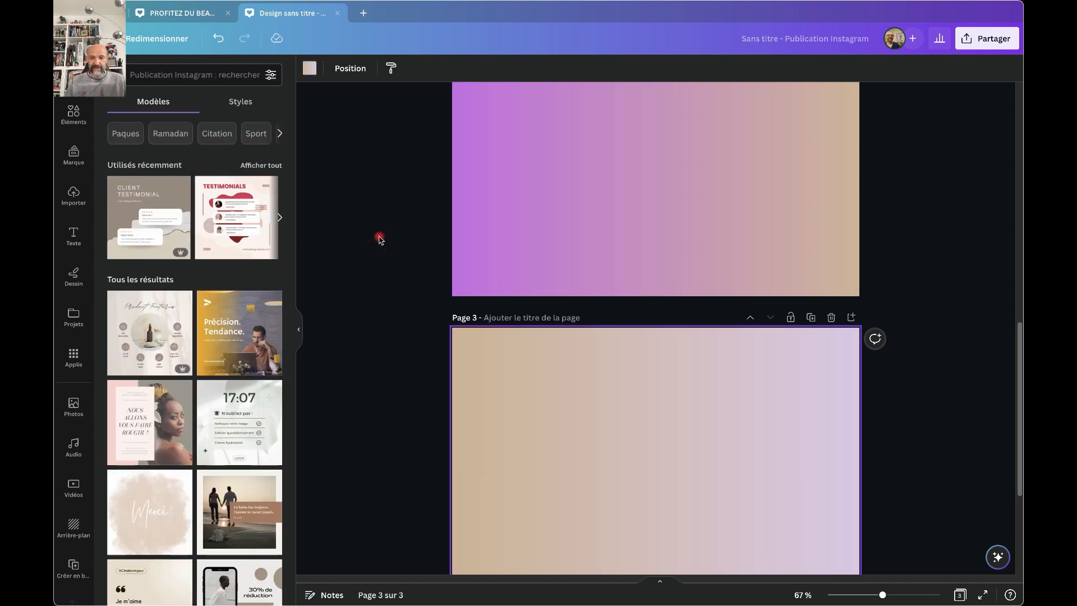
scroll(380, 239, "up", 3)
scroll(380, 240, "down", 15)
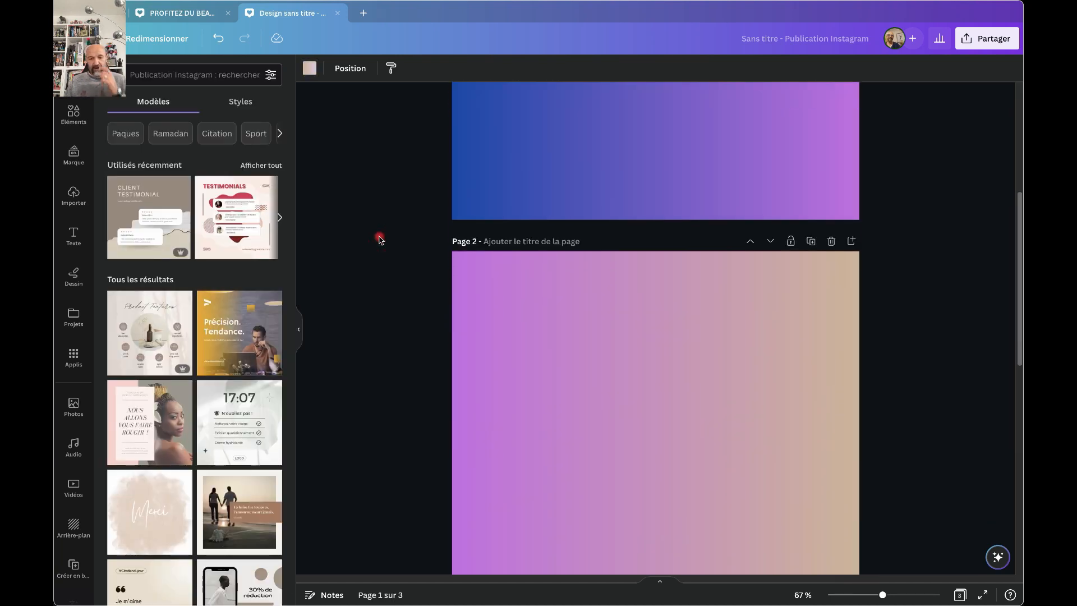
scroll(380, 240, "down", 1)
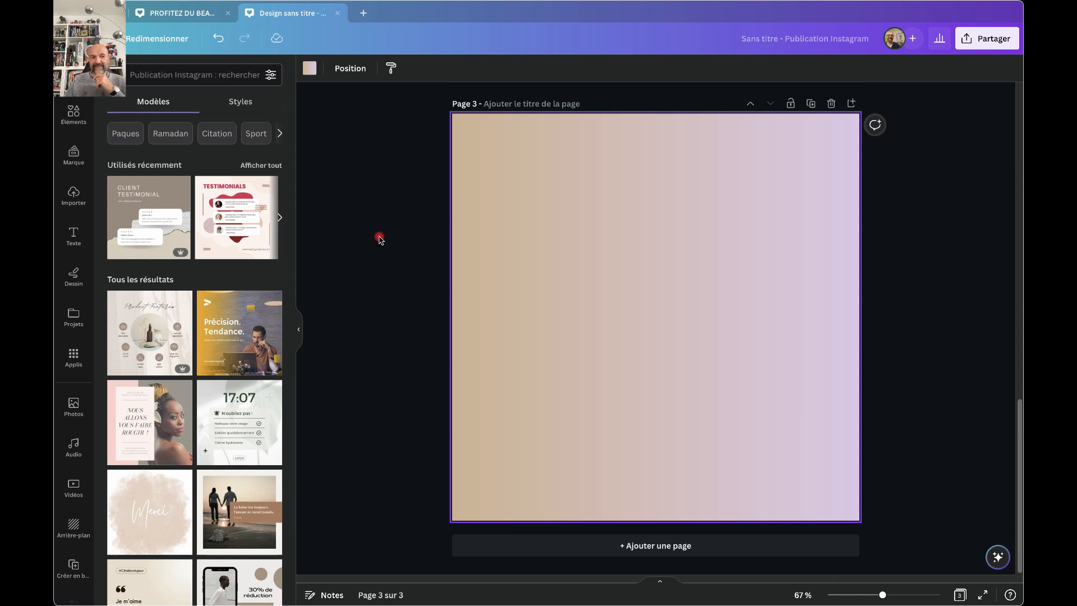
scroll(380, 240, "up", 7)
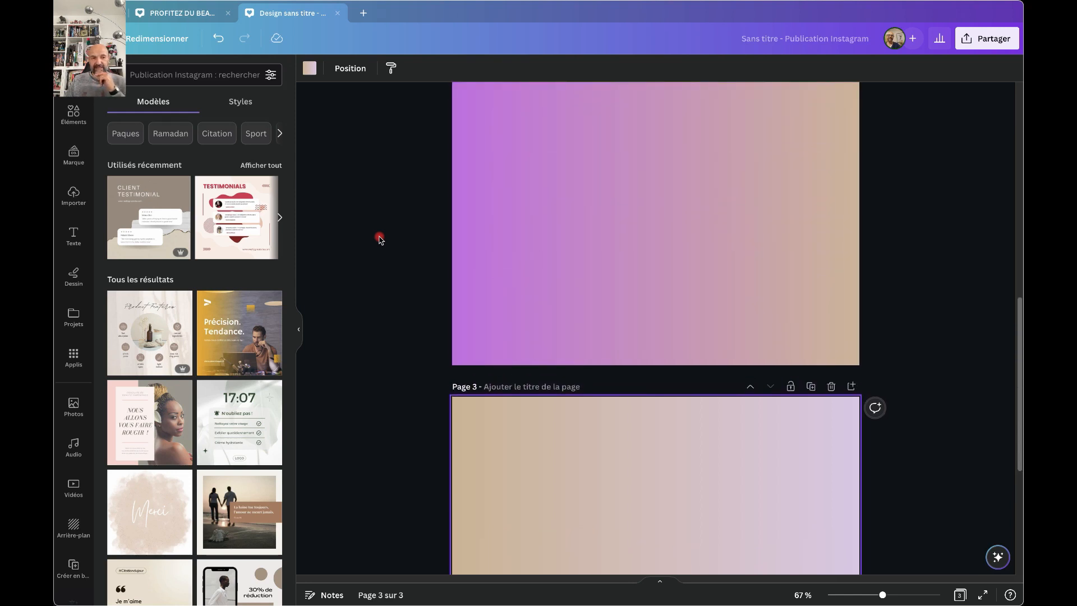
scroll(380, 240, "up", 8)
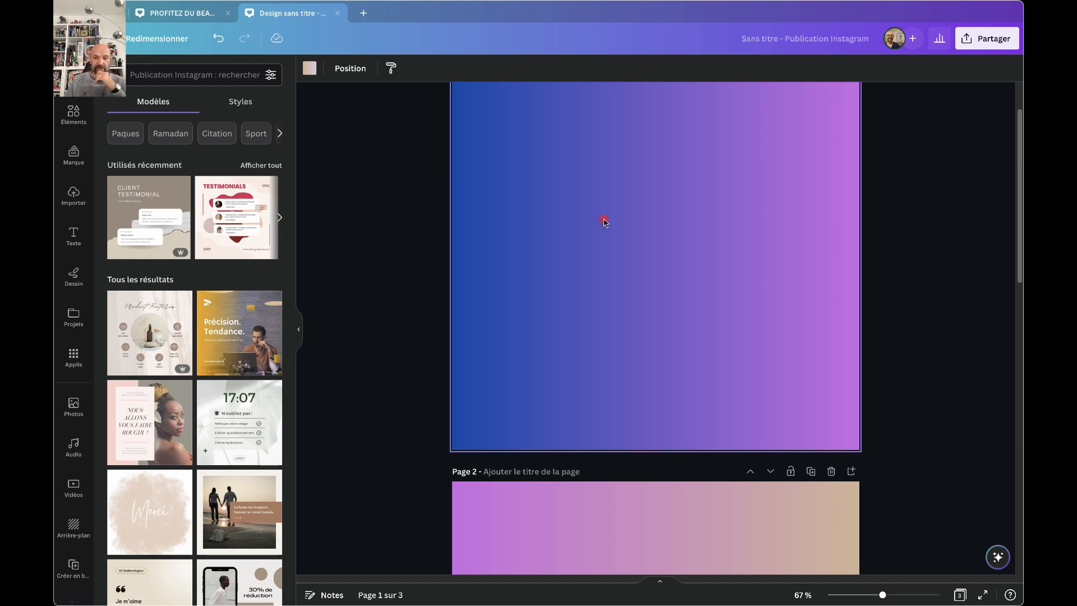
scroll(606, 219, "up", 1)
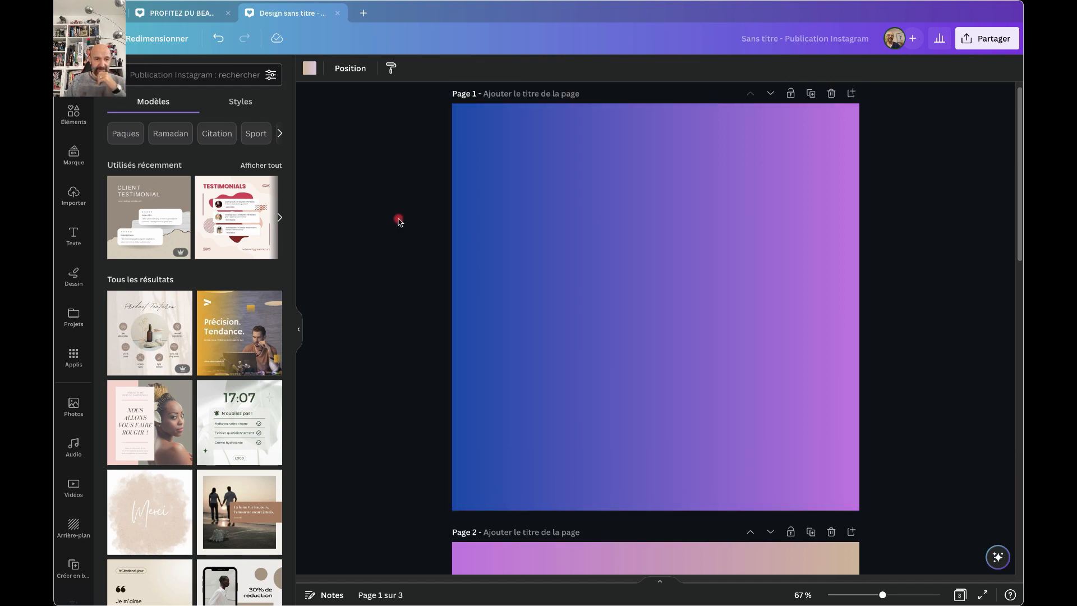
scroll(396, 230, "down", 1)
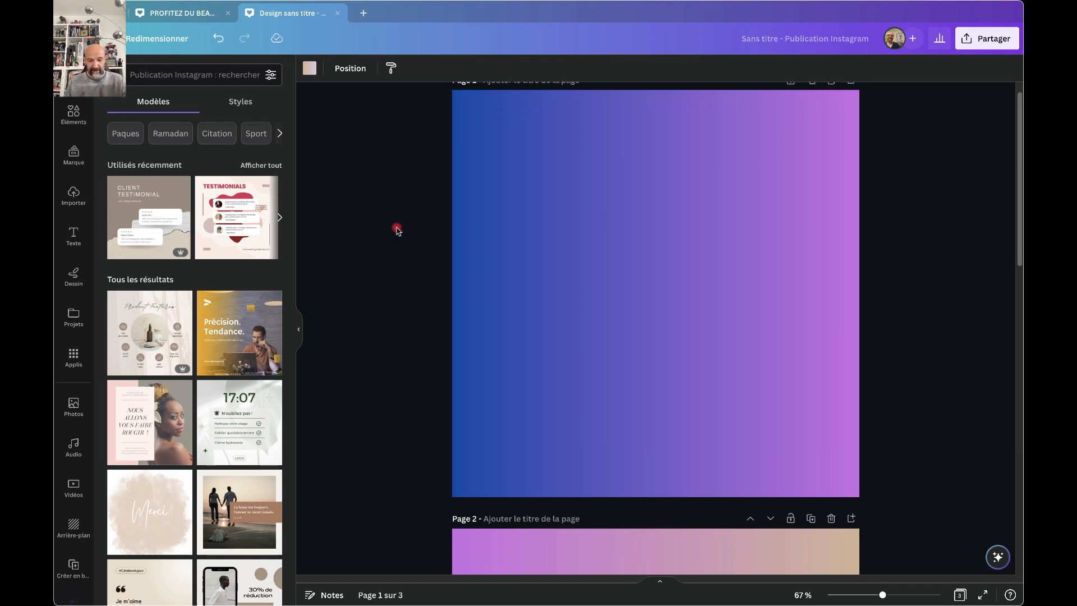
Delete the empty paragraph text box added to page 1.
key("t")
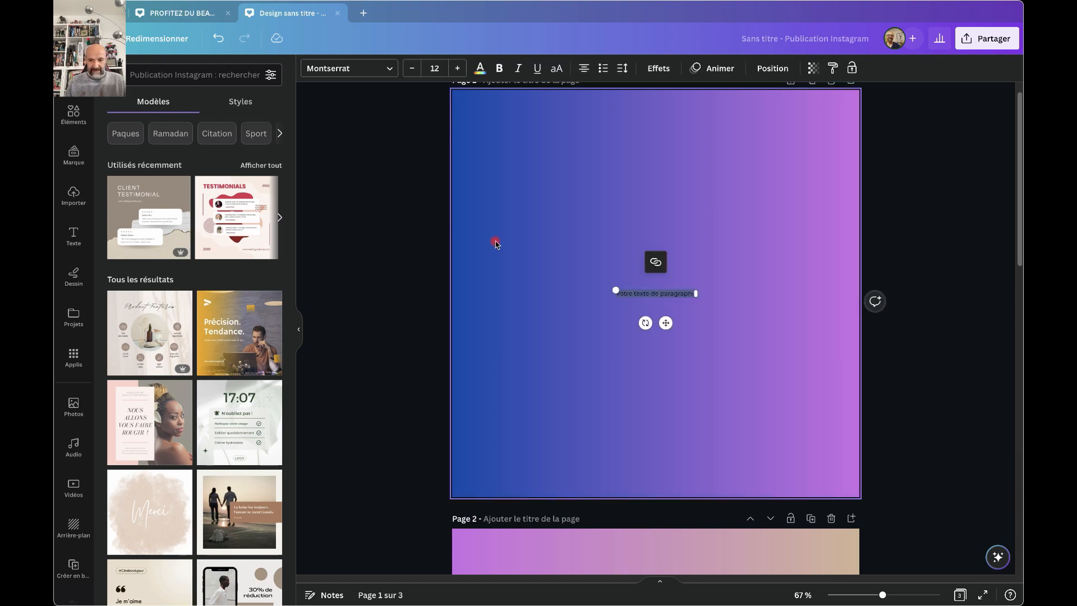
key("BackSpace")
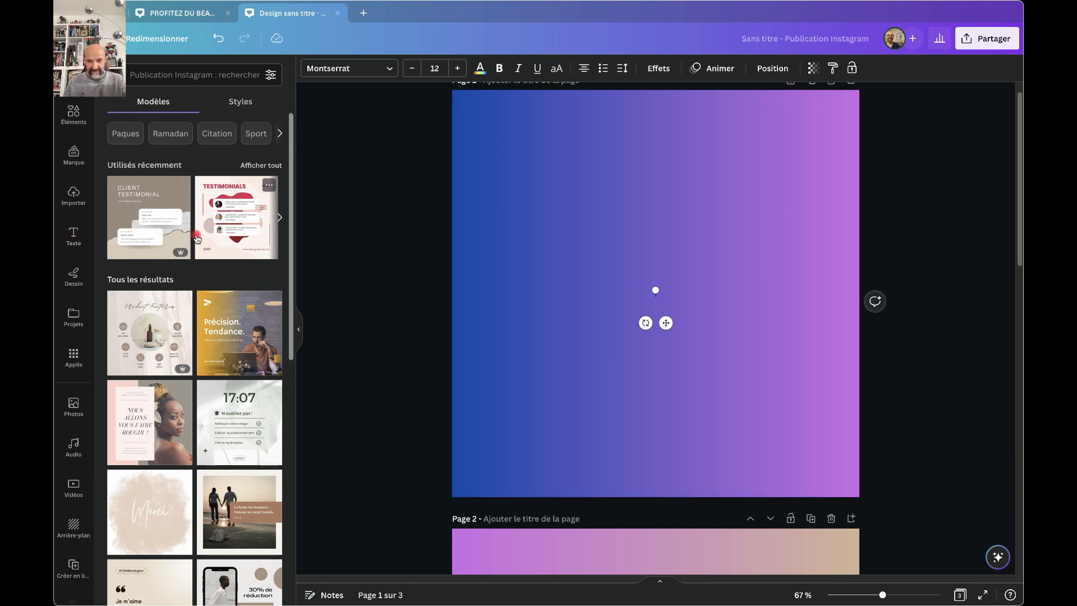
key("Escape")
key("BackSpace")
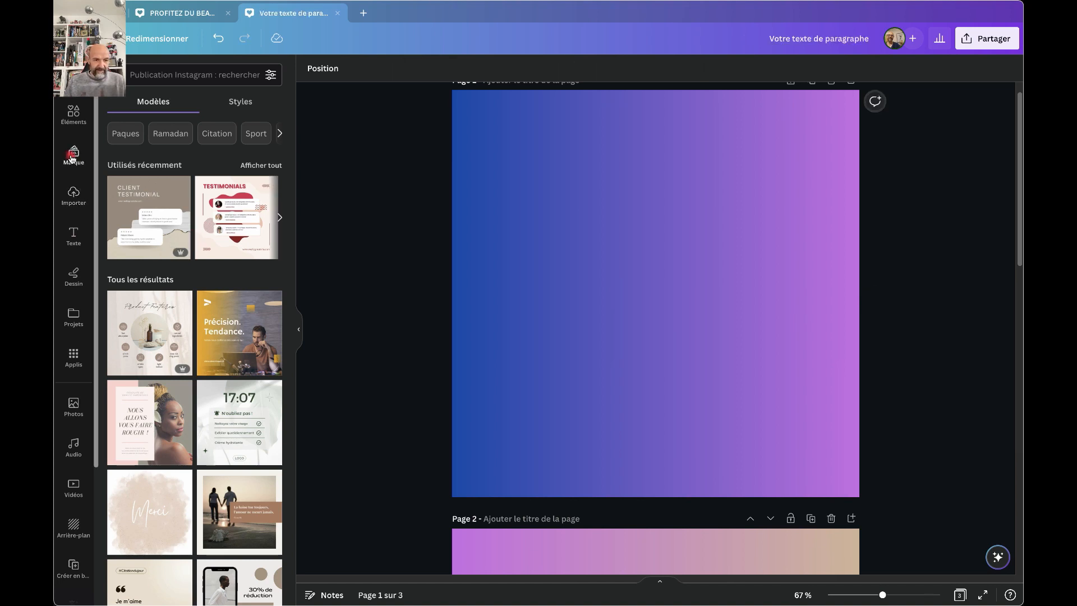
Add a heading reading MA GAMME DE PRODUITS / BIO / POUR L'ETE, fixing the typo.
left_click(72, 231)
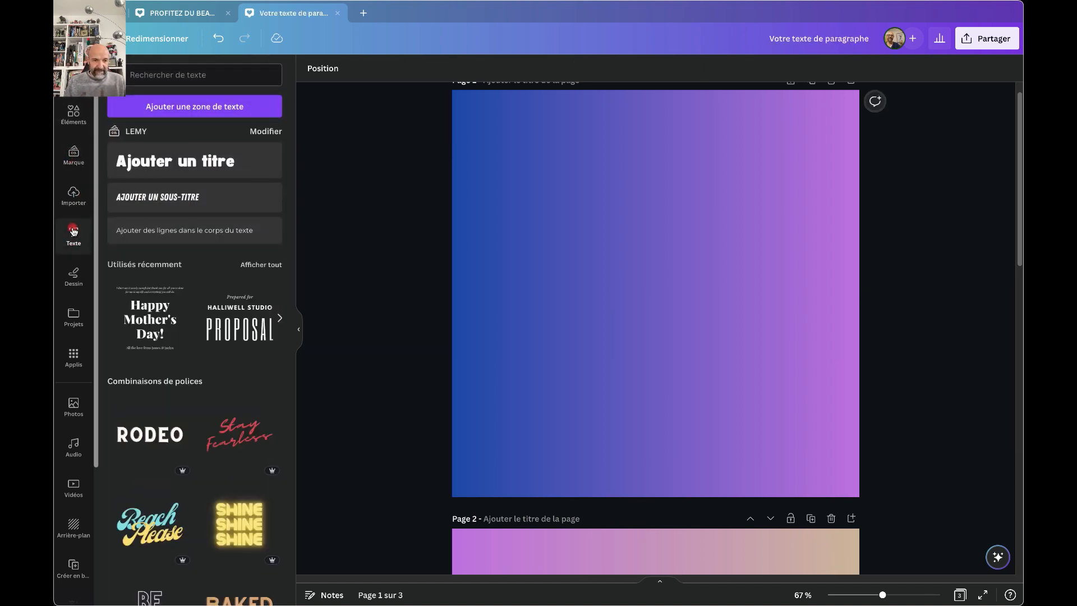
left_click(176, 161)
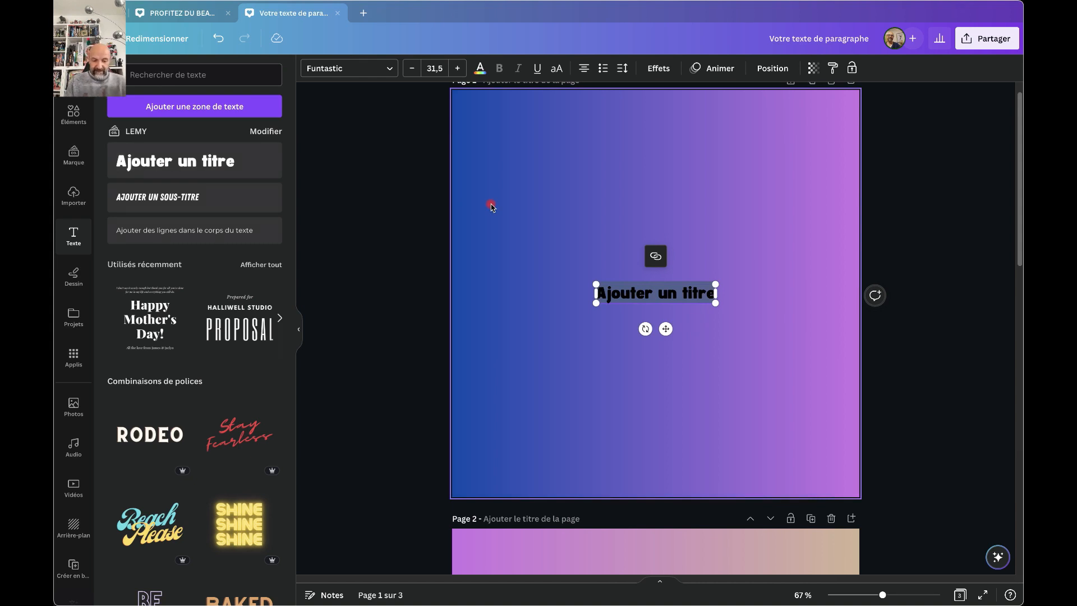
type("MA GAMME")
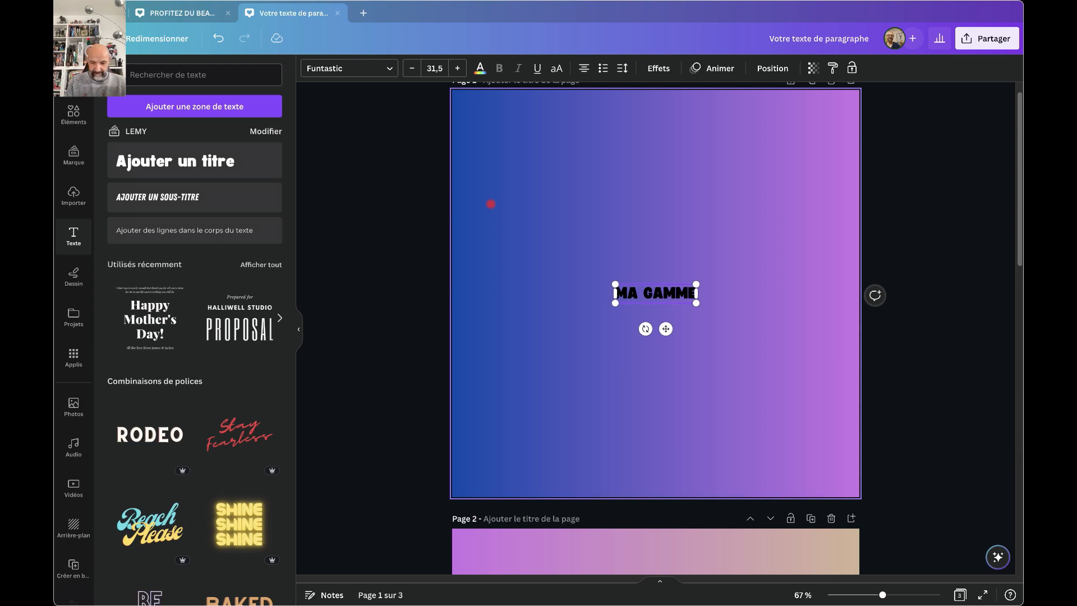
type(" DE PROD")
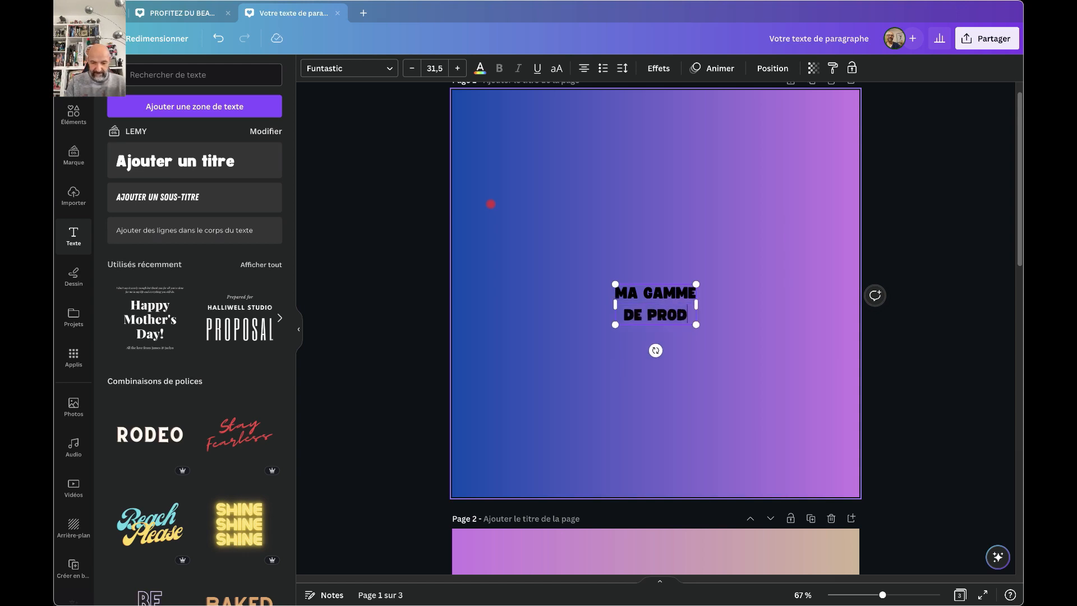
type("UITS")
key("Return")
type("B")
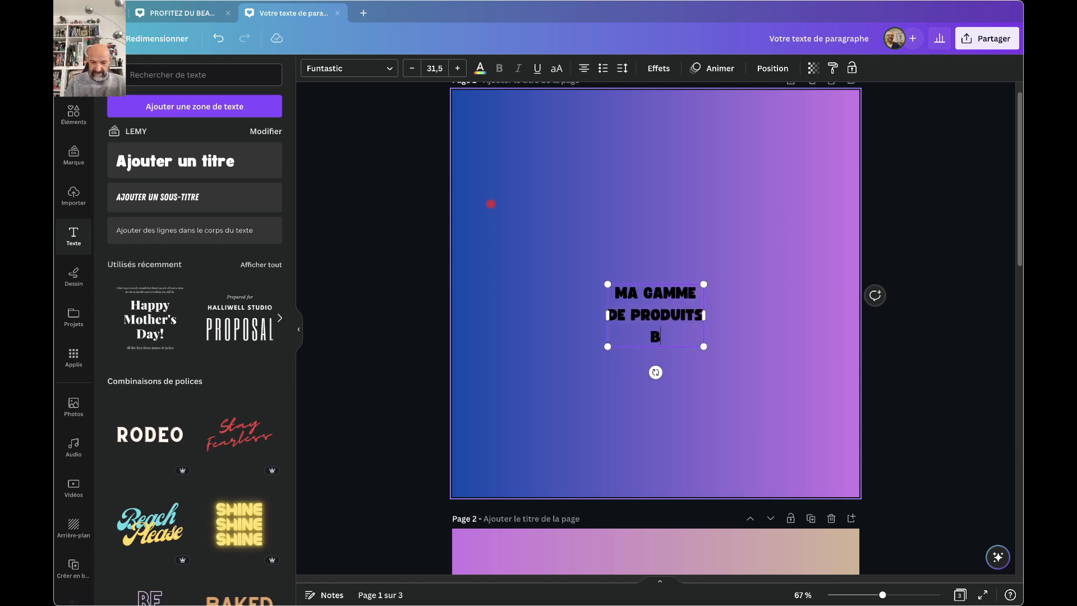
type("IO")
key("Return")
type("POUR L42")
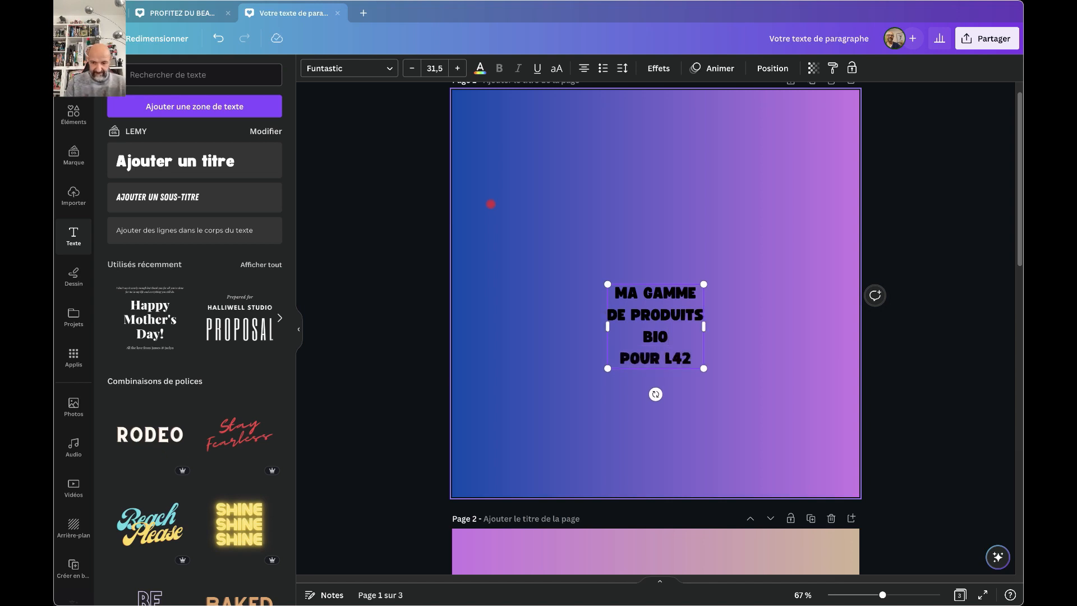
key("BackSpace")
key("BackSpace")
type("'")
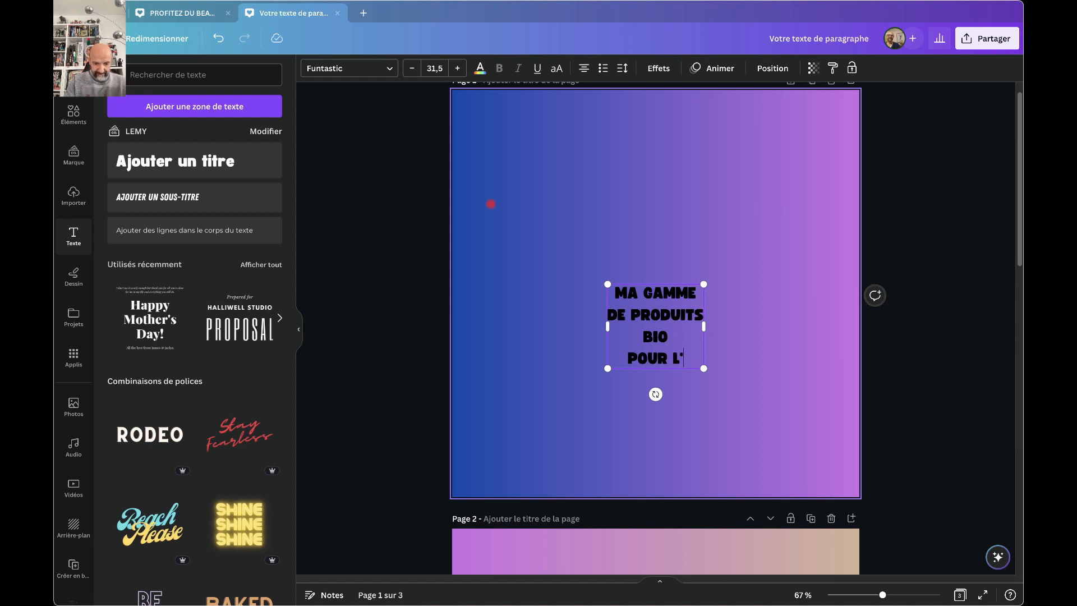
type("ETE")
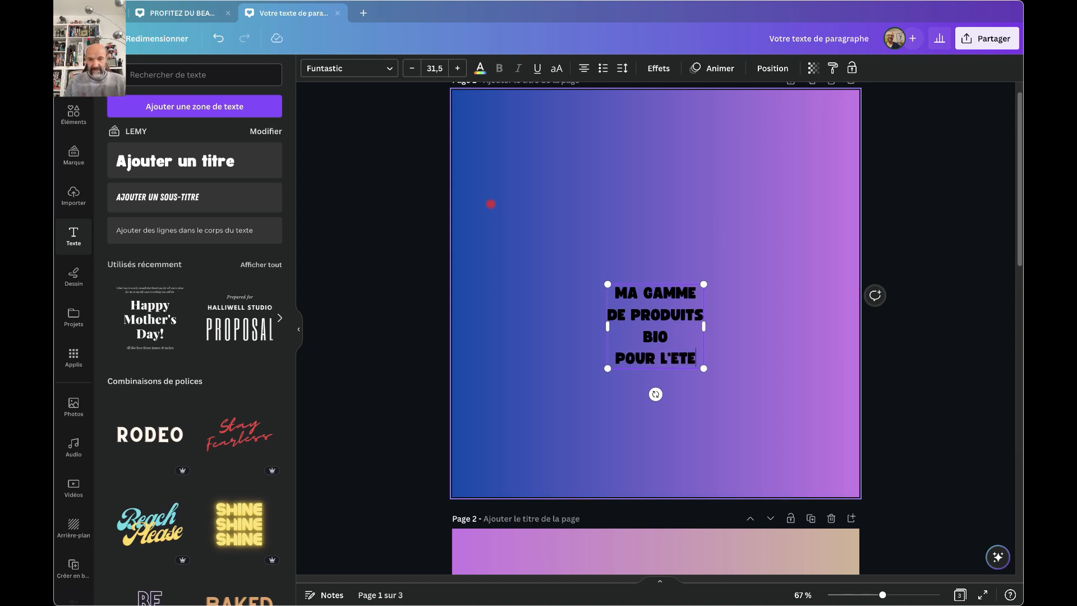
left_click(584, 68)
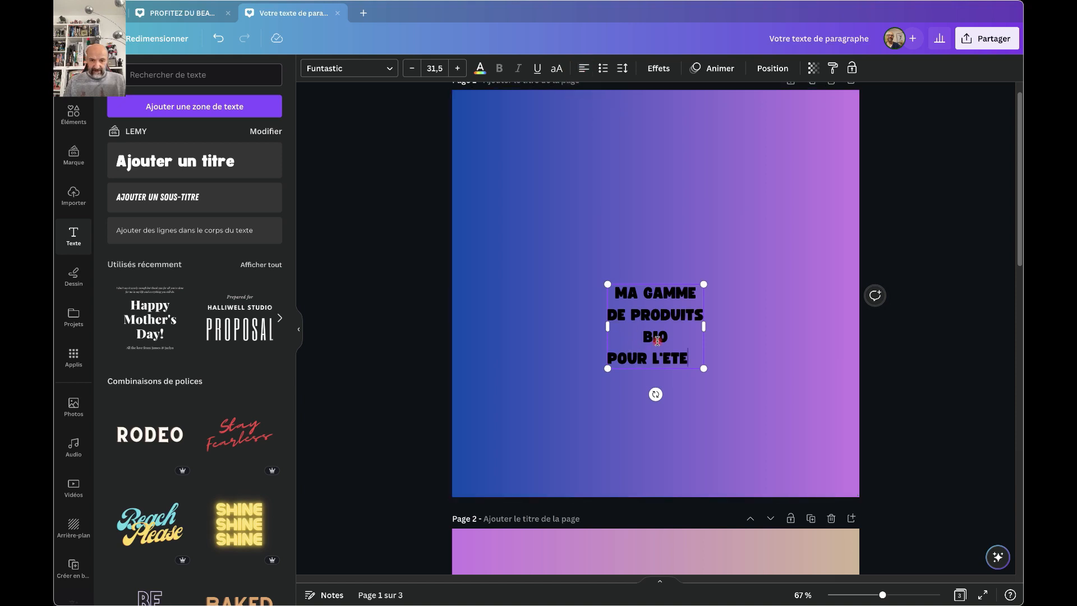
key("ctrl+a")
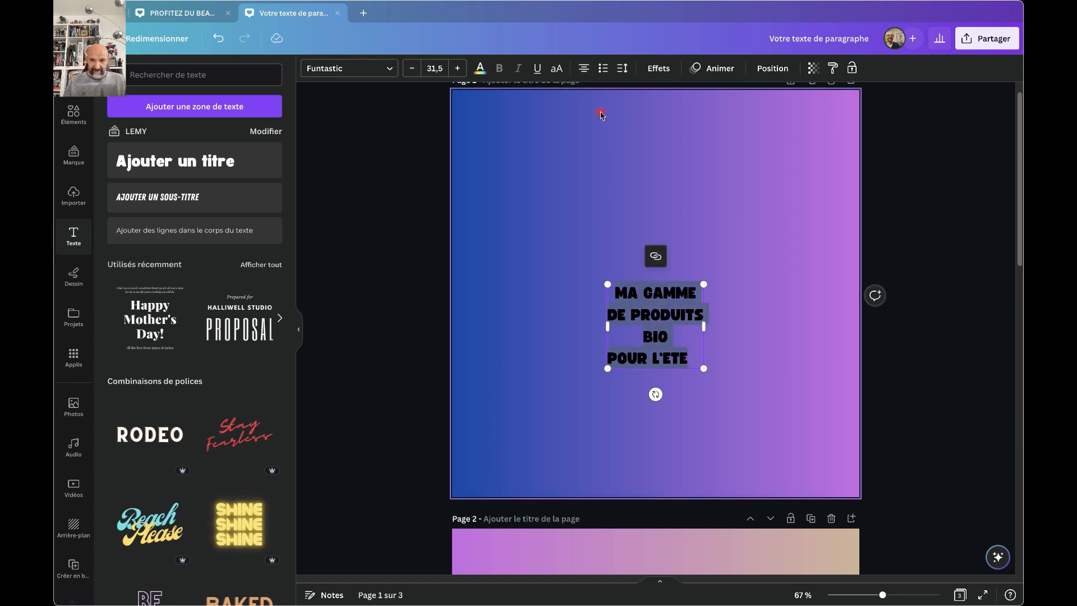
Make the title white and left-aligned, enlarge it to about size 69, and move it up-left.
left_click(585, 68)
left_click(584, 67)
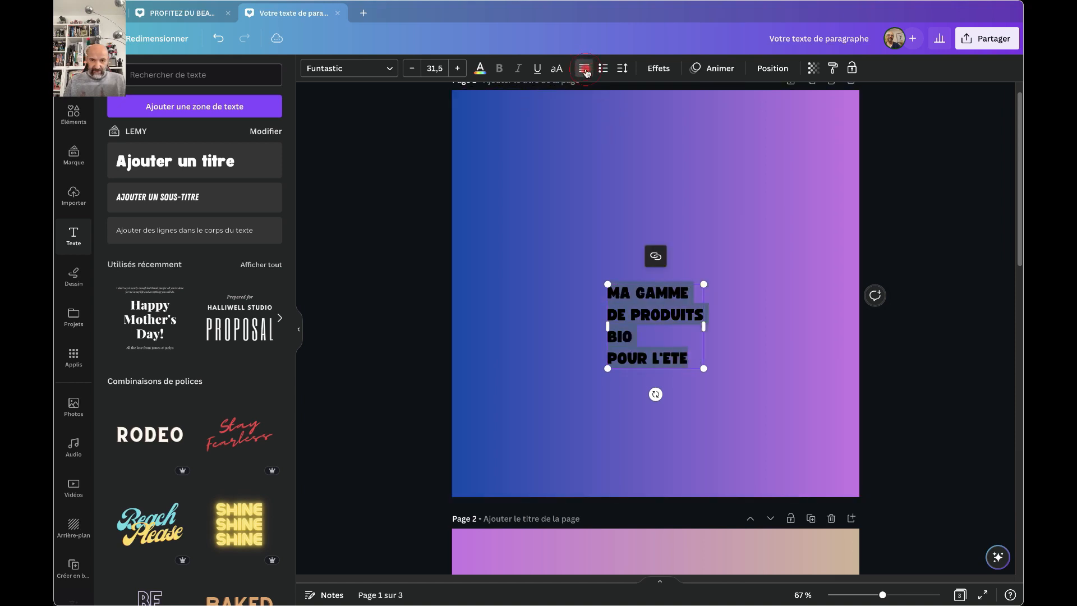
left_click(480, 68)
left_click(149, 220)
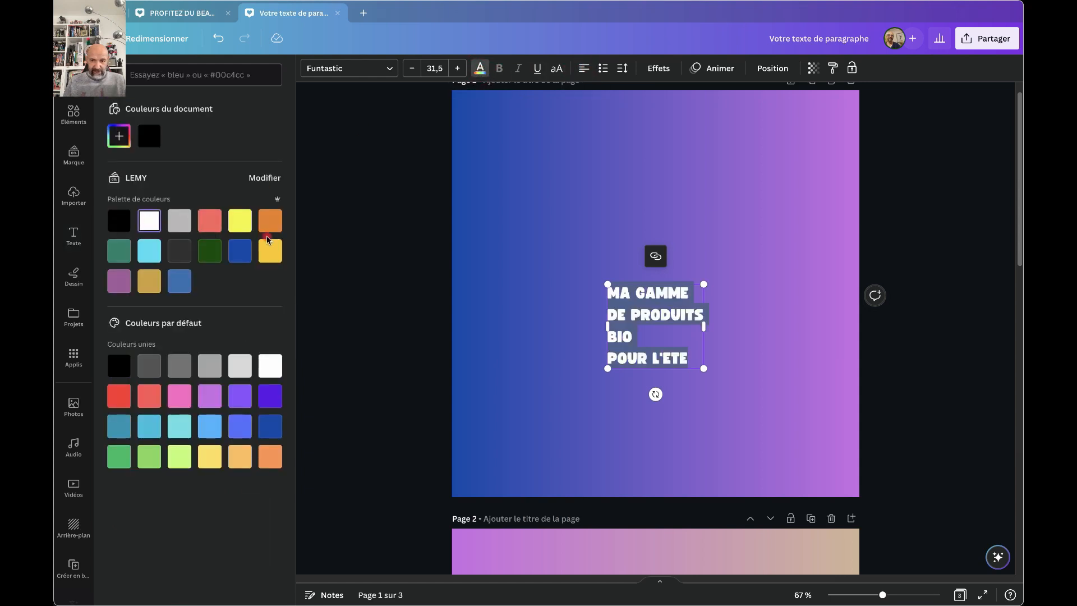
left_click_drag(606, 369, 492, 469)
left_click(532, 347)
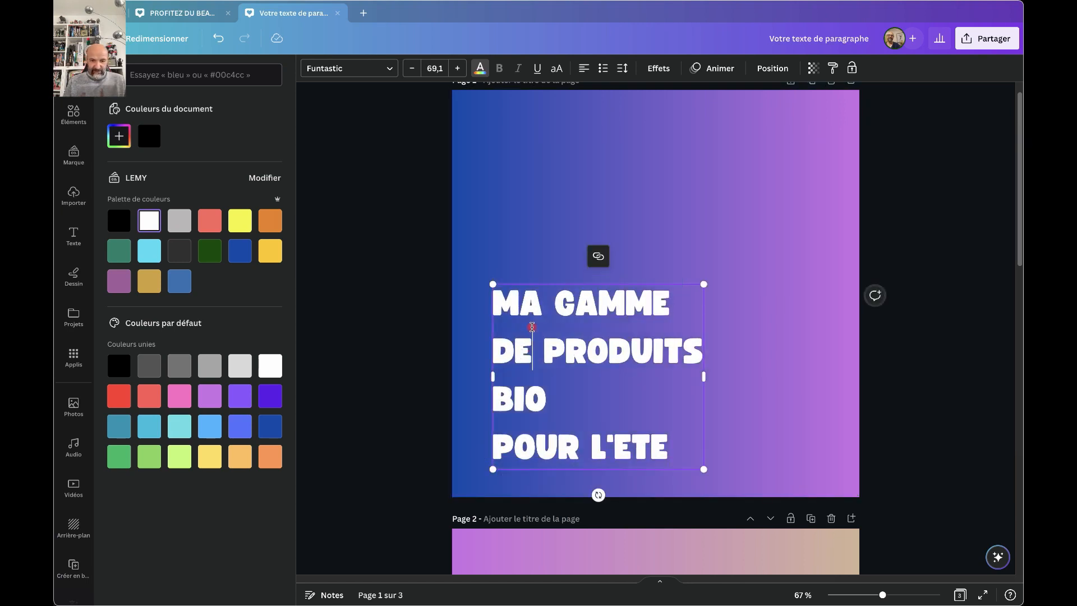
left_click(483, 338)
left_click_drag(526, 349, 510, 262)
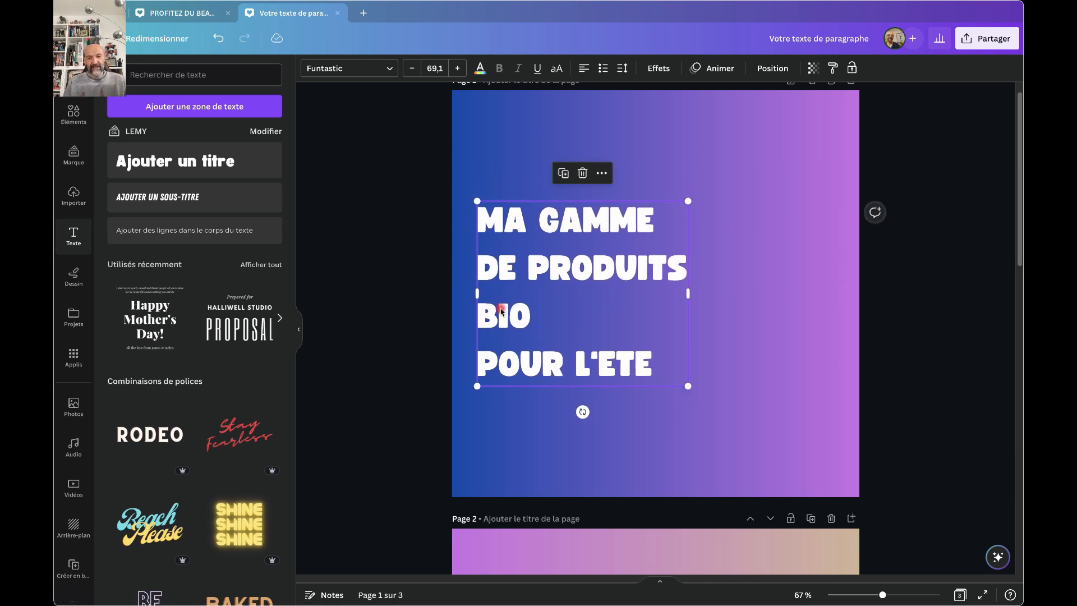
Enlarge the word BIO well above the other lines and raise the title higher.
left_click(458, 68)
left_click_drag(459, 67, 459, 68)
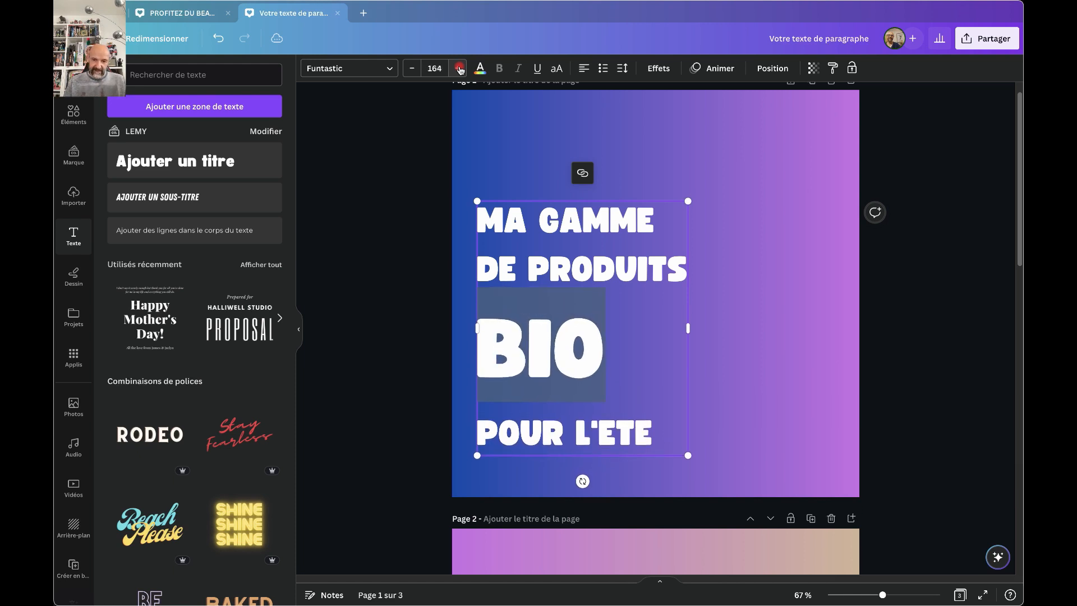
left_click(482, 262)
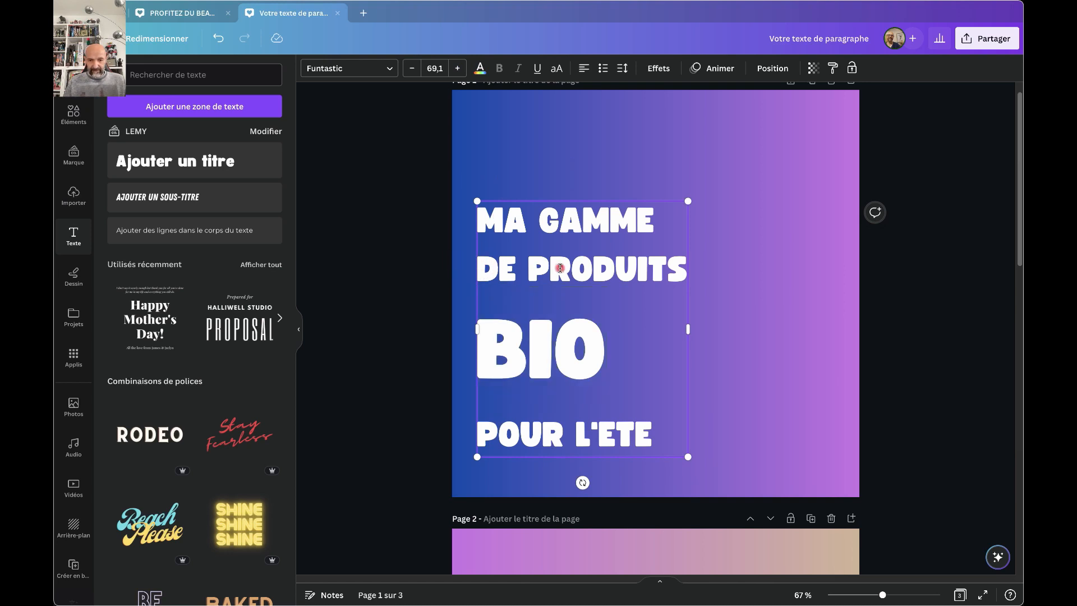
left_click(430, 257)
left_click_drag(522, 272, 519, 235)
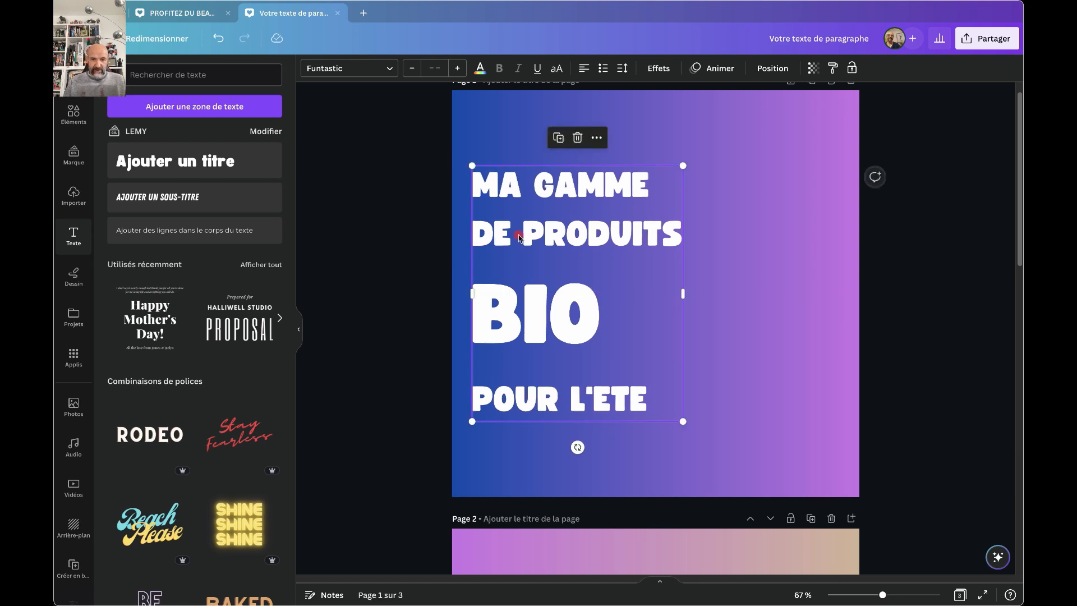
left_click(410, 245)
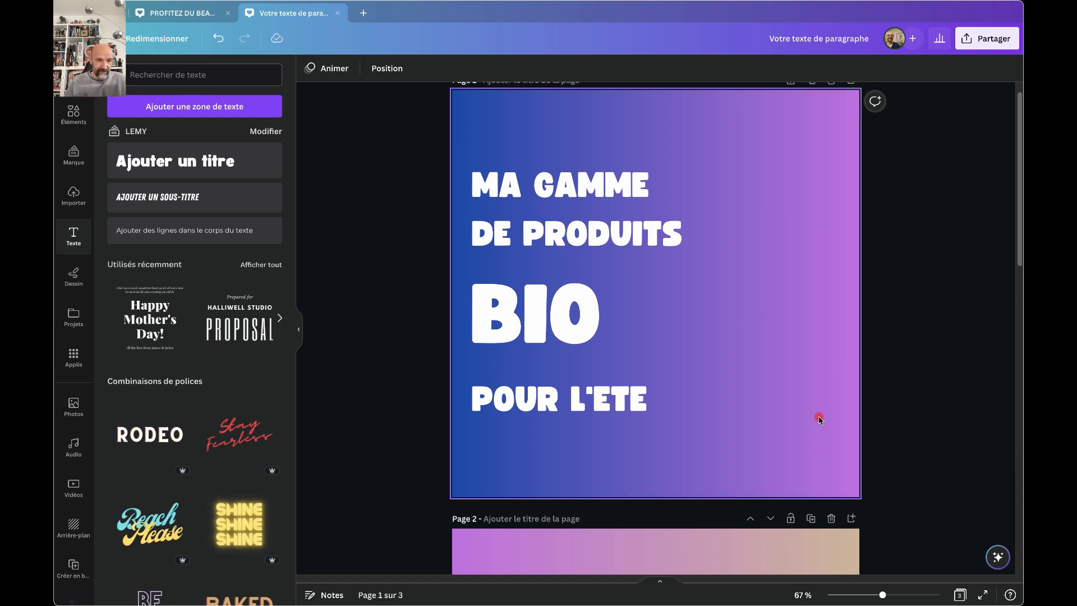
Search photos for 'produits bio' and filter the results to cut-outs only.
left_click(73, 405)
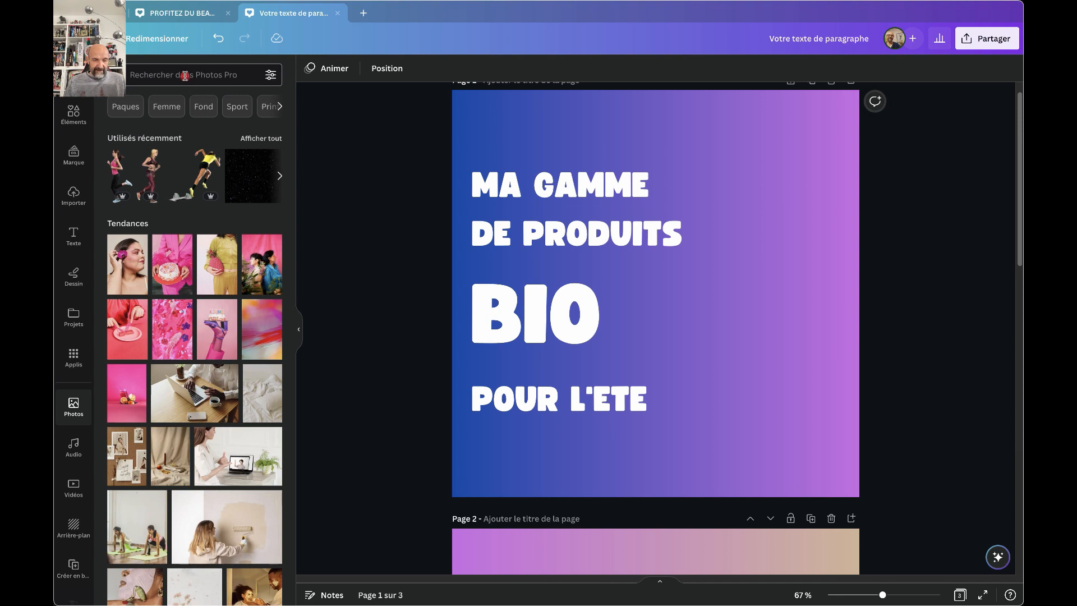
left_click(184, 76)
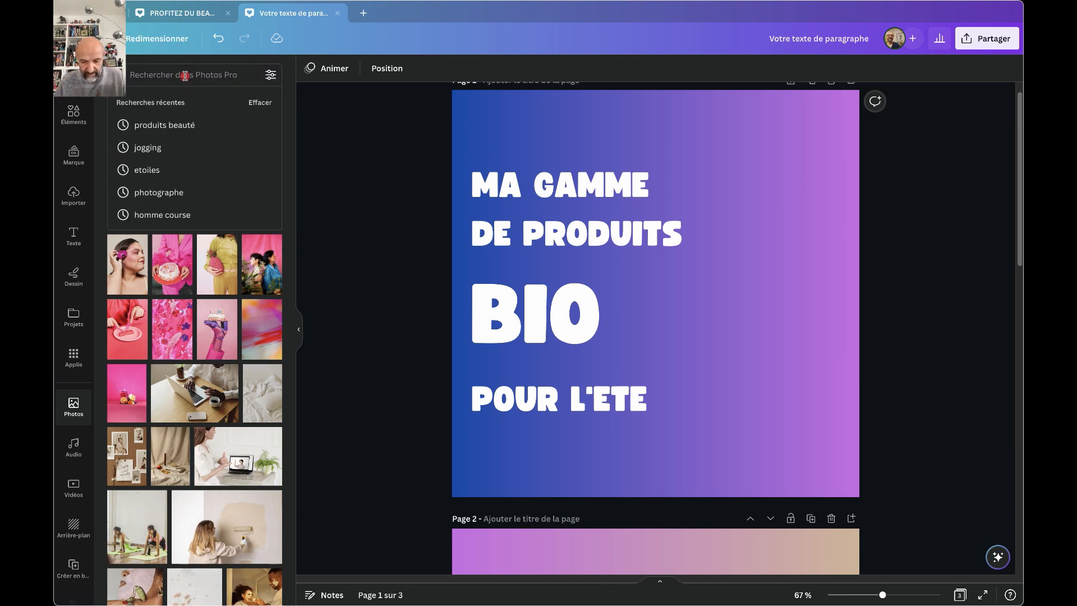
type("produ")
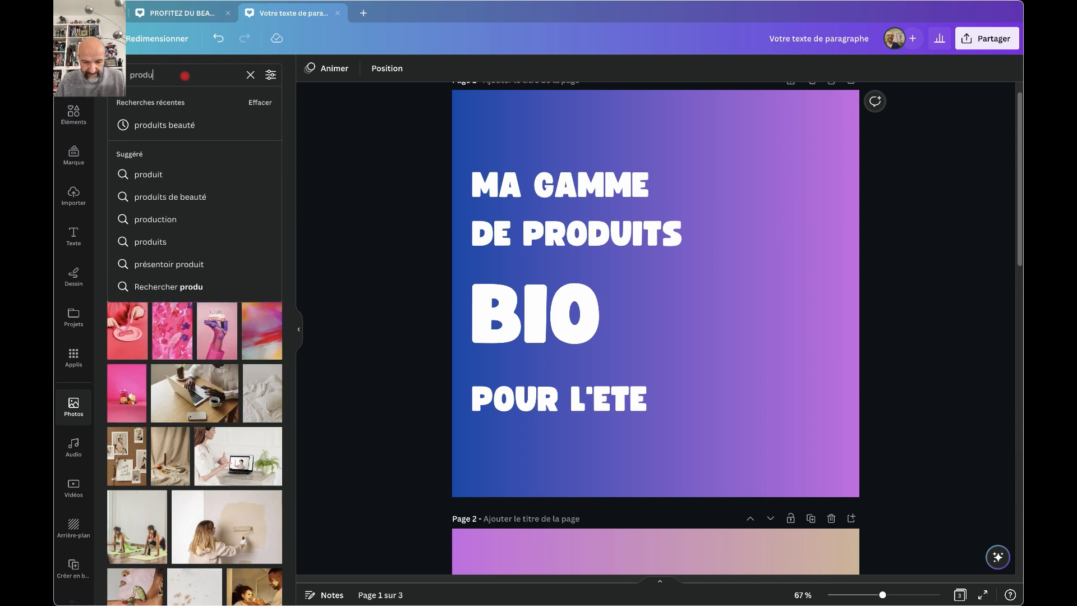
type("its bio")
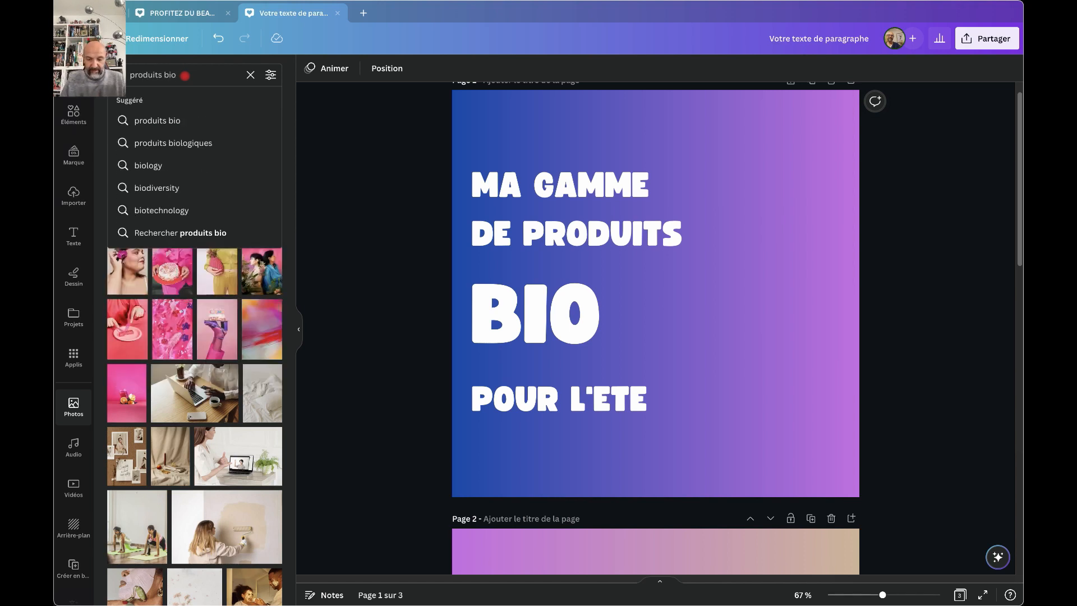
key("Return")
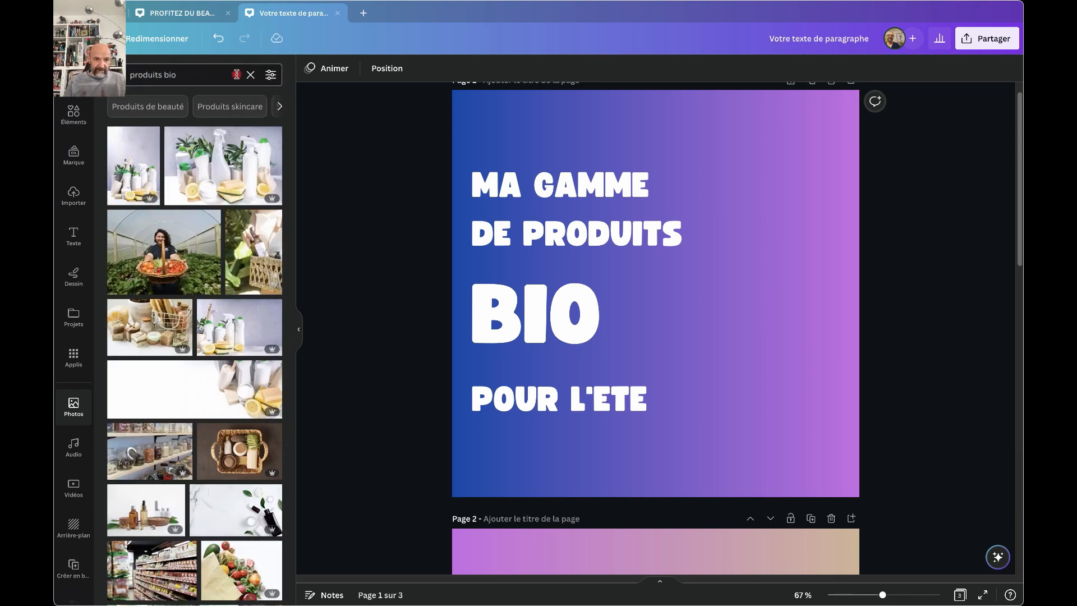
left_click(271, 76)
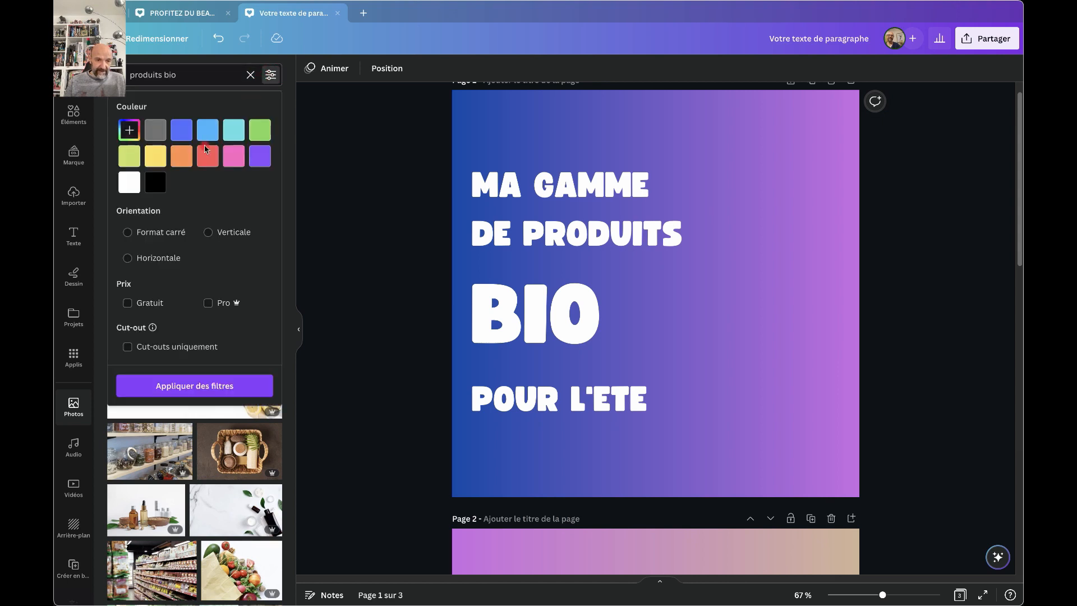
left_click(128, 348)
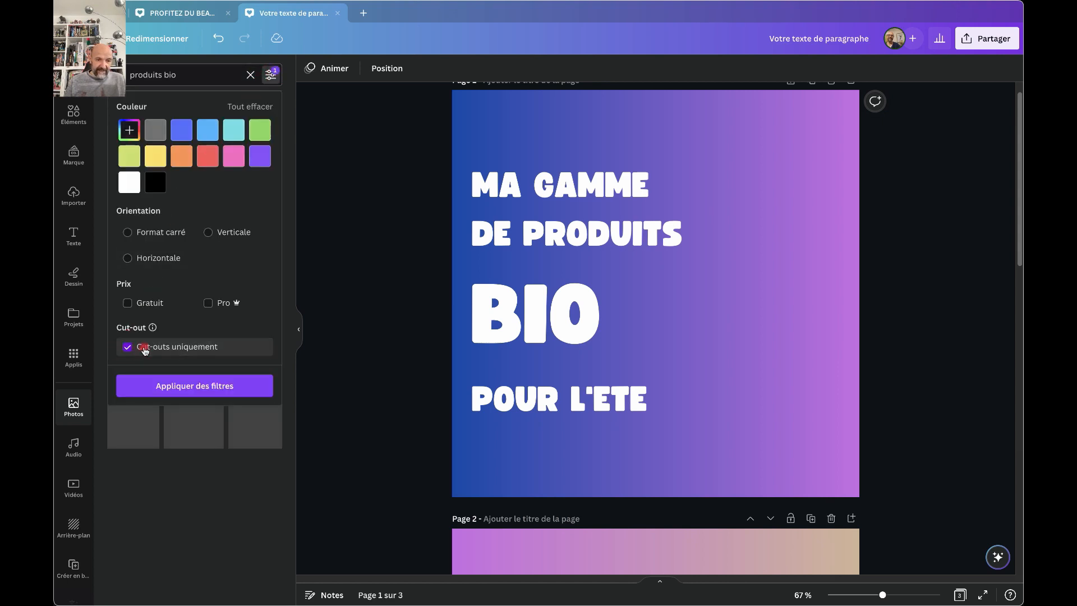
left_click(181, 386)
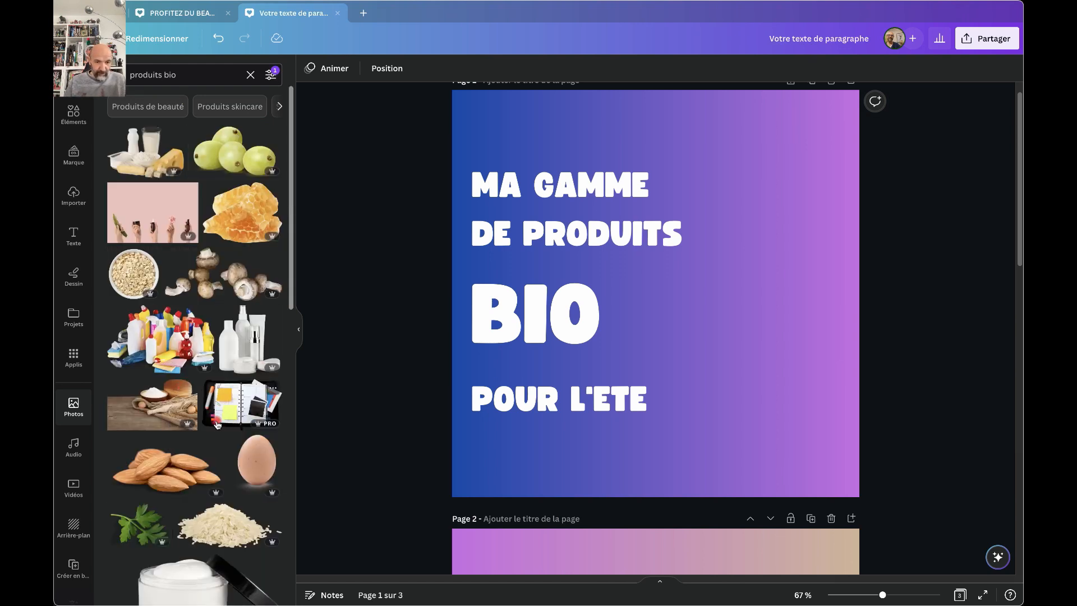
Add the white bottles cut-out to page 1, enlarge it, and centre it vertically at the right edge.
left_click(243, 341)
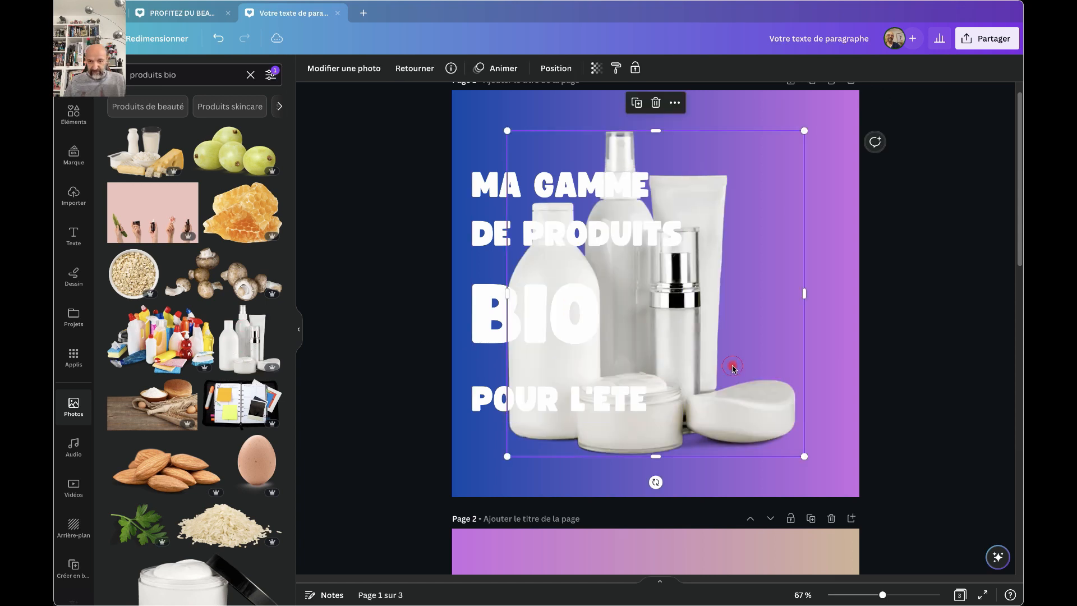
left_click_drag(733, 367, 909, 413)
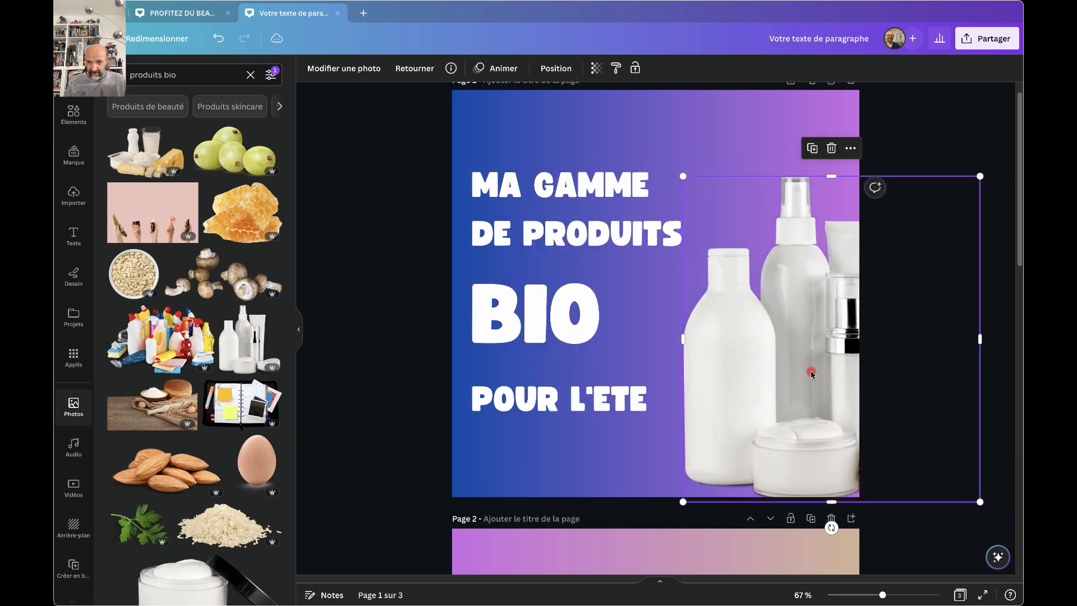
left_click_drag(812, 372, 817, 362)
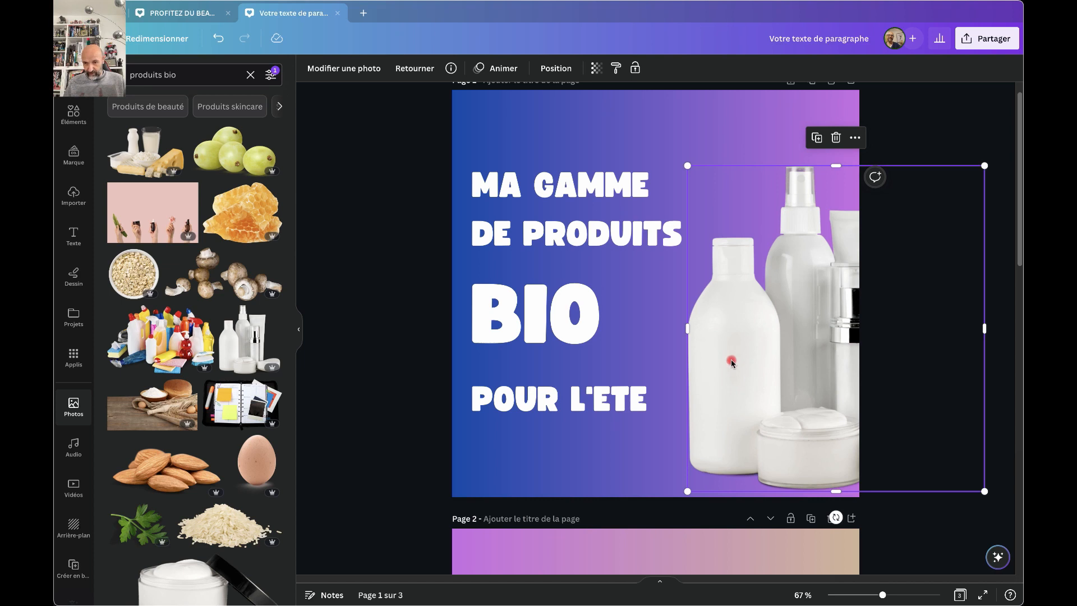
left_click_drag(732, 362, 744, 359)
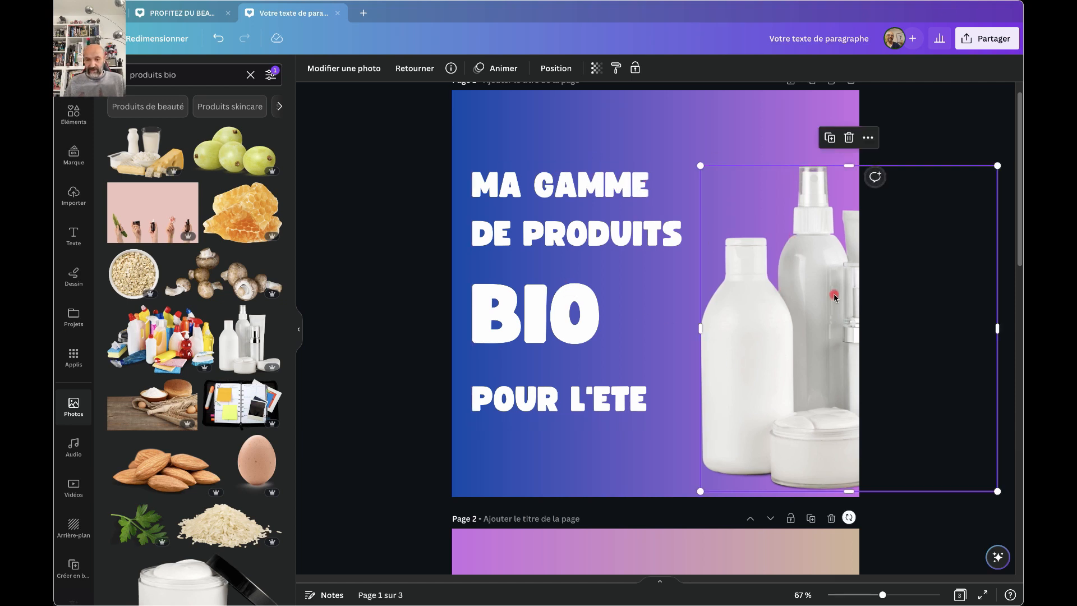
left_click_drag(824, 289, 823, 276)
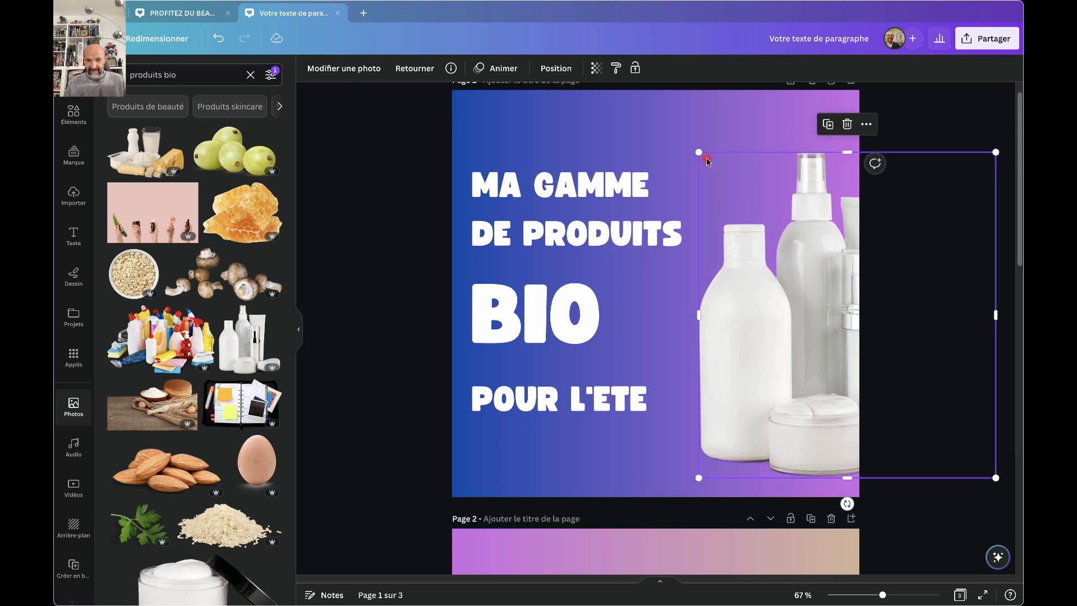
left_click_drag(701, 153, 671, 122)
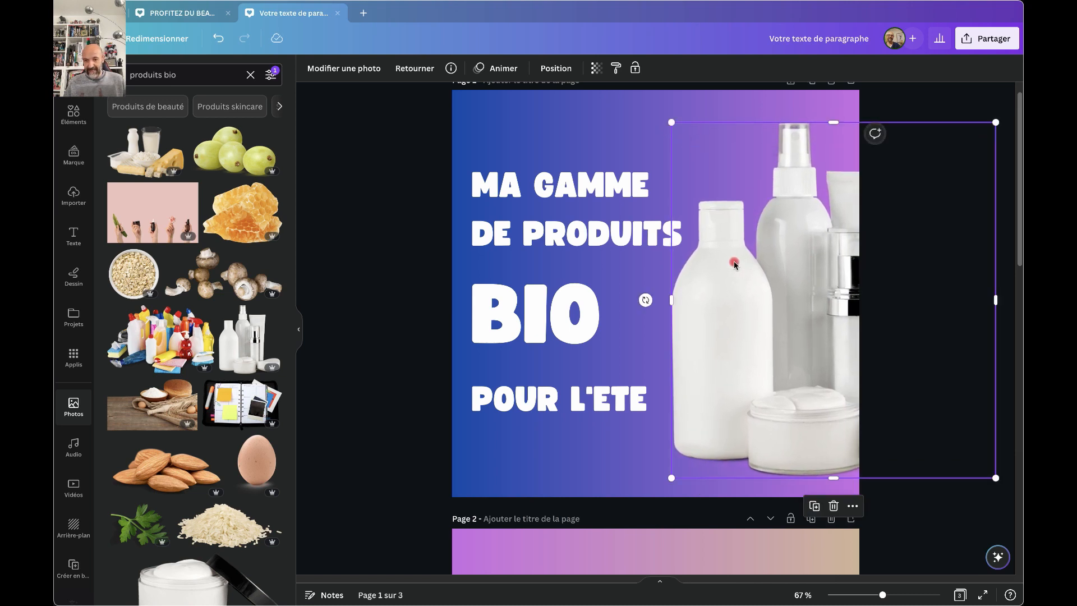
left_click_drag(734, 263, 741, 265)
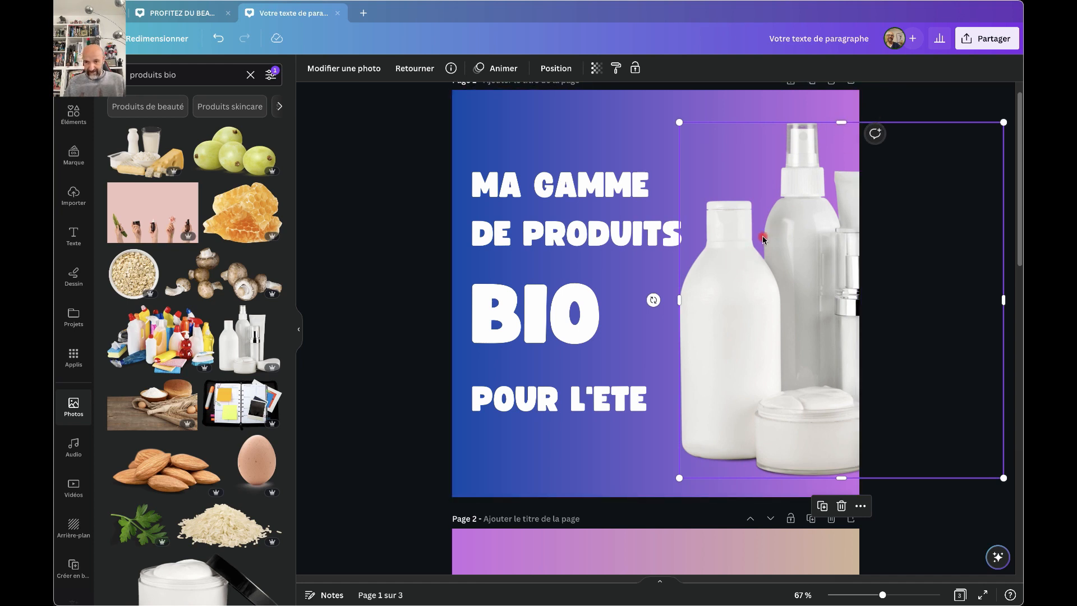
mouse_move(763, 239)
left_mouse_down()
mouse_move(779, 235)
mouse_move(768, 236)
left_mouse_up()
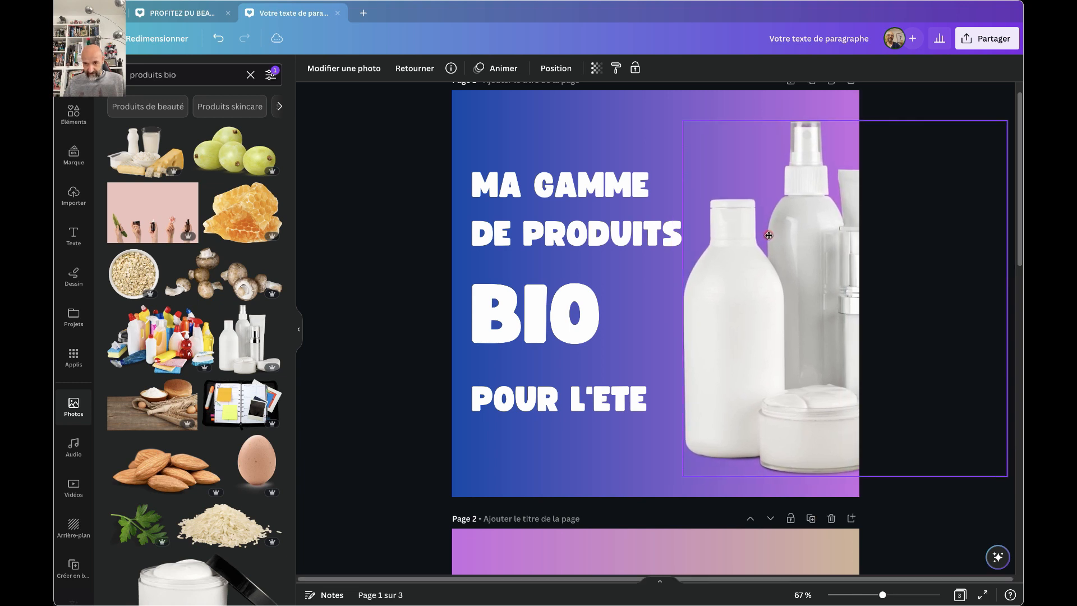
left_click_drag(780, 238, 804, 241)
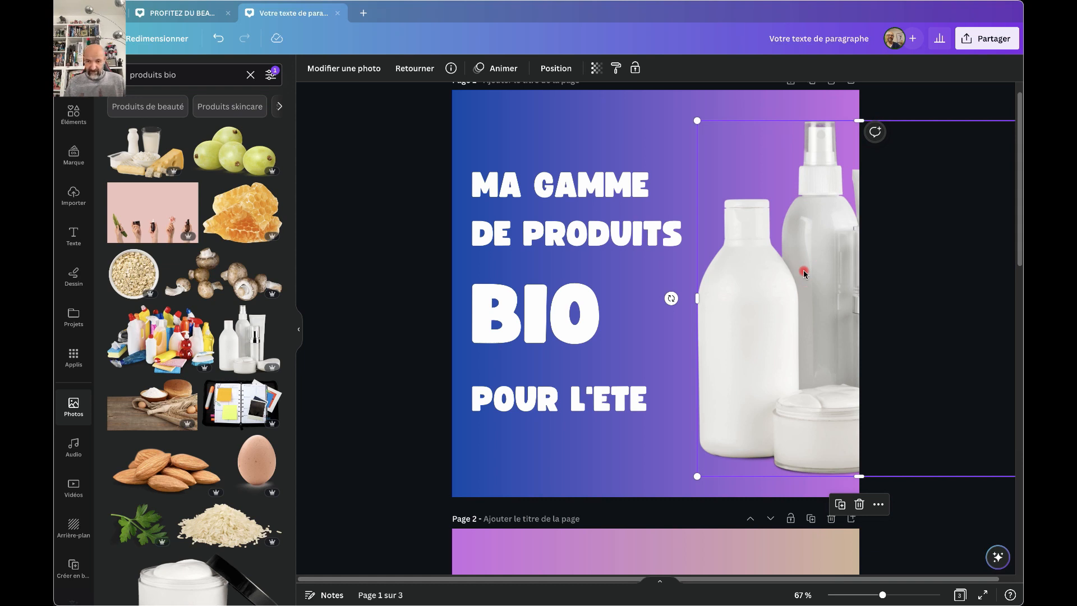
left_click_drag(803, 273, 805, 269)
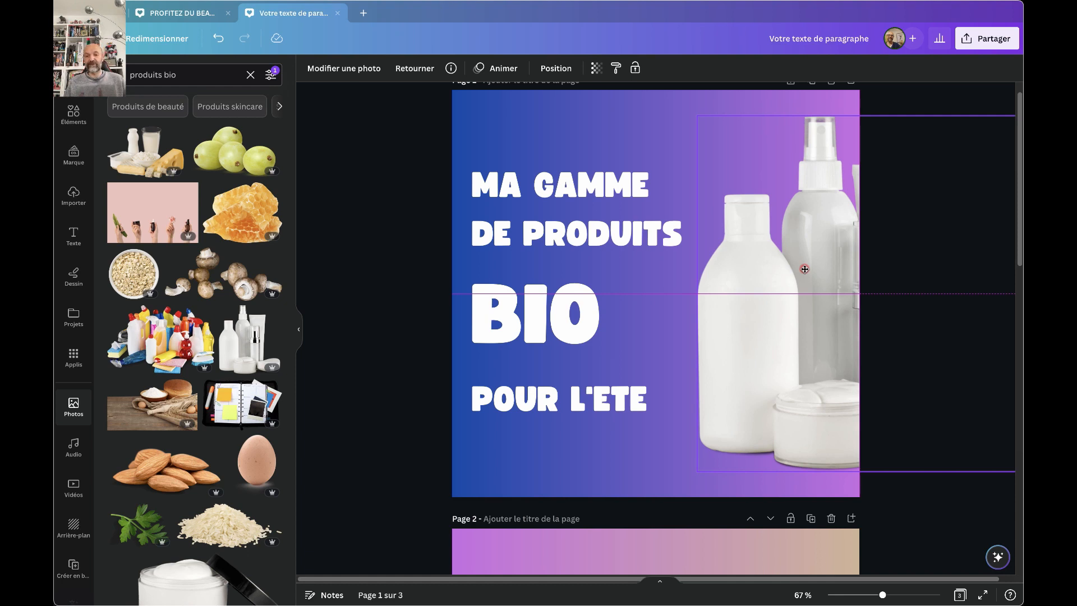
left_click_drag(805, 269, 804, 270)
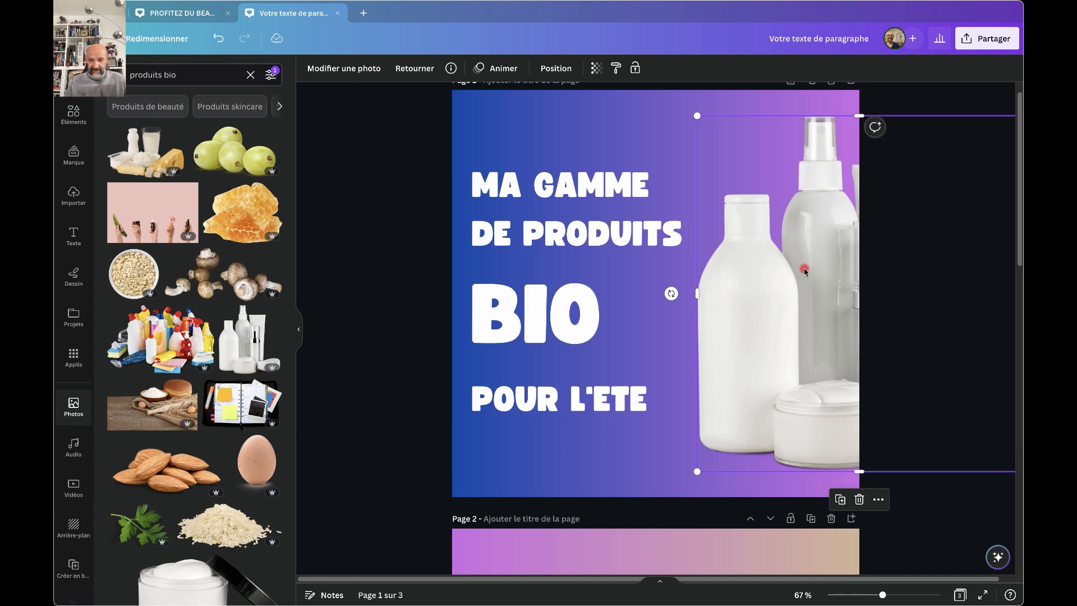
Paste the bottles cut-out onto page 2 and slide it past the left edge, raised slightly.
scroll(645, 388, "down", 8)
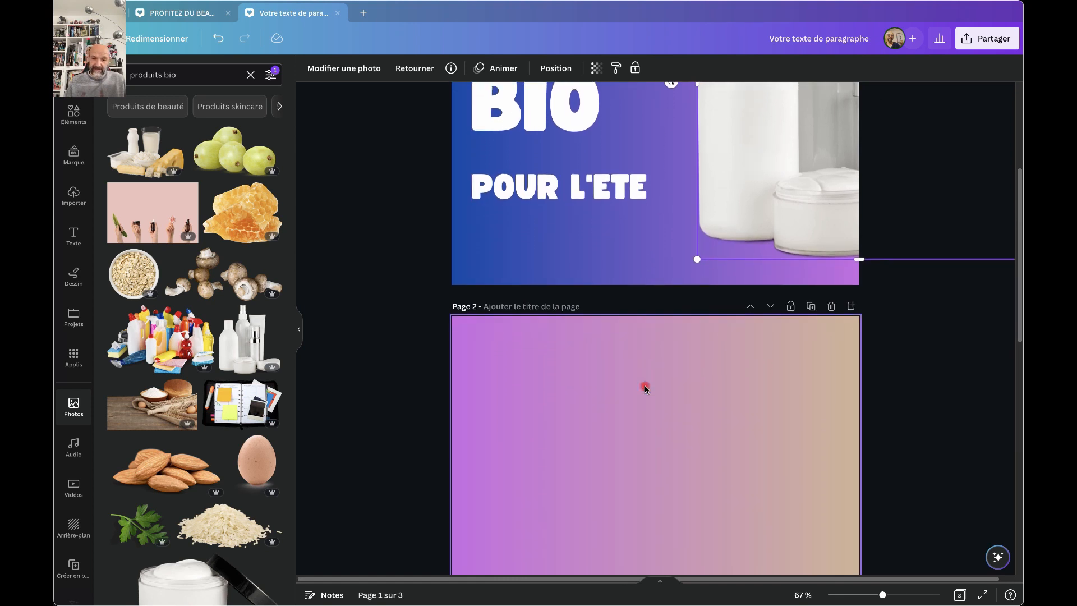
scroll(646, 389, "up", 1)
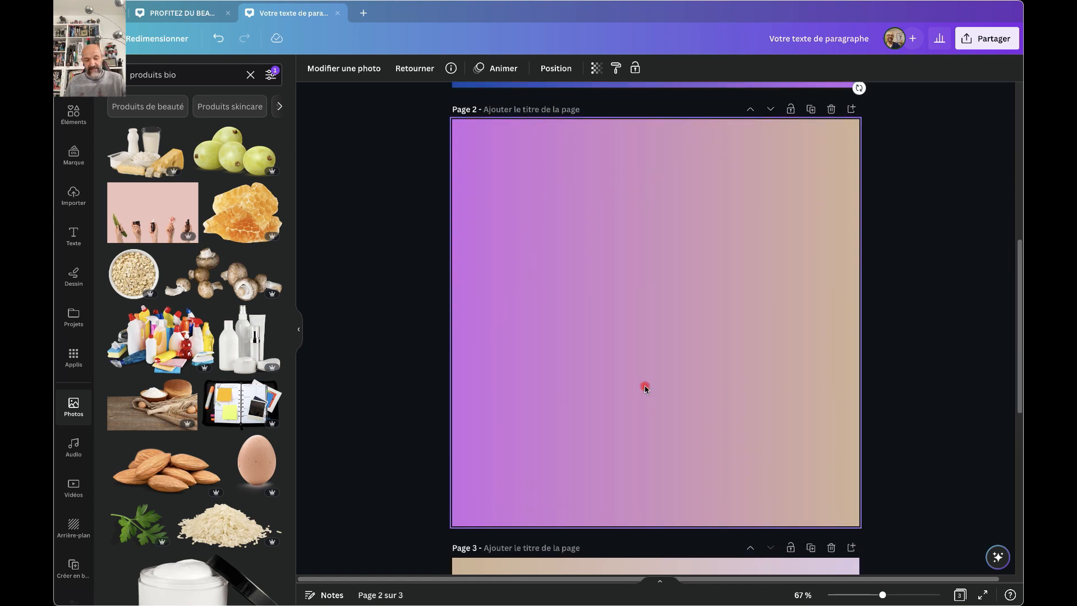
key("ctrl+v")
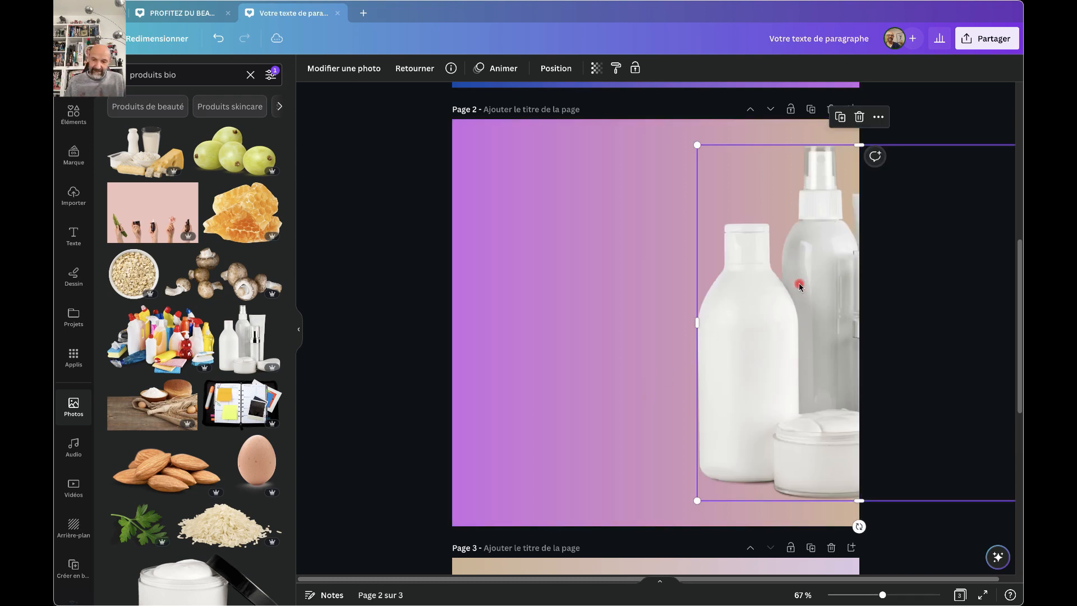
left_click_drag(799, 283, 512, 284)
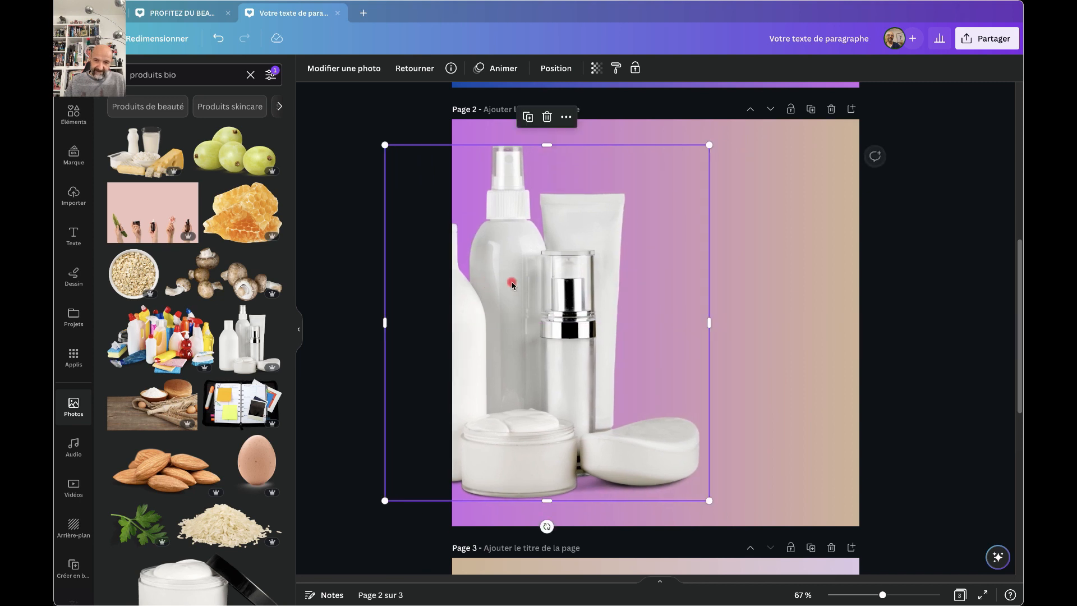
left_click_drag(652, 267, 561, 270)
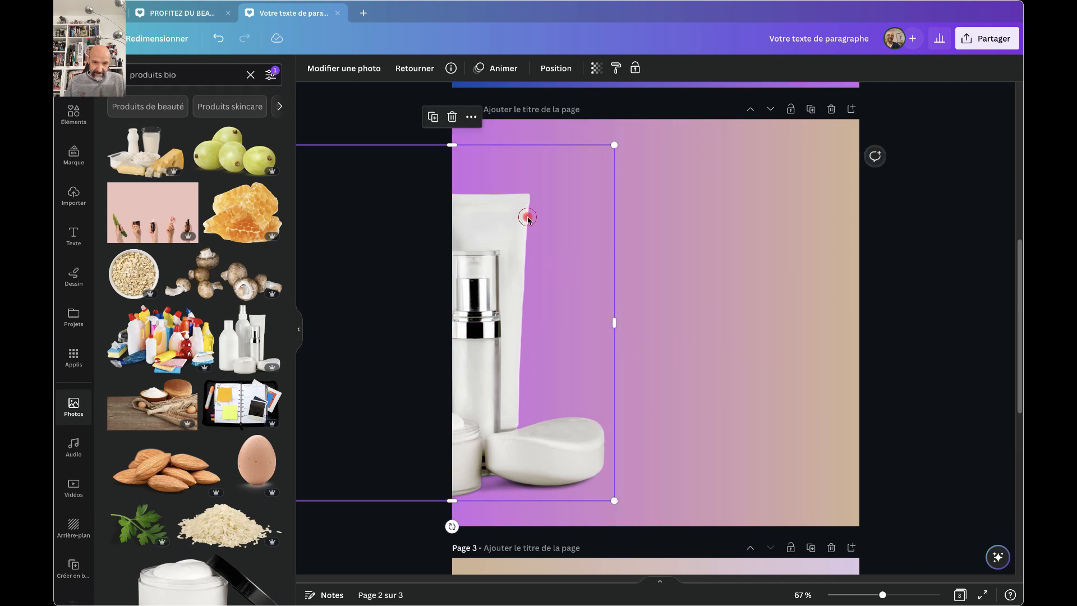
mouse_move(527, 218)
left_mouse_down()
mouse_move(538, 218)
mouse_move(527, 218)
left_mouse_up()
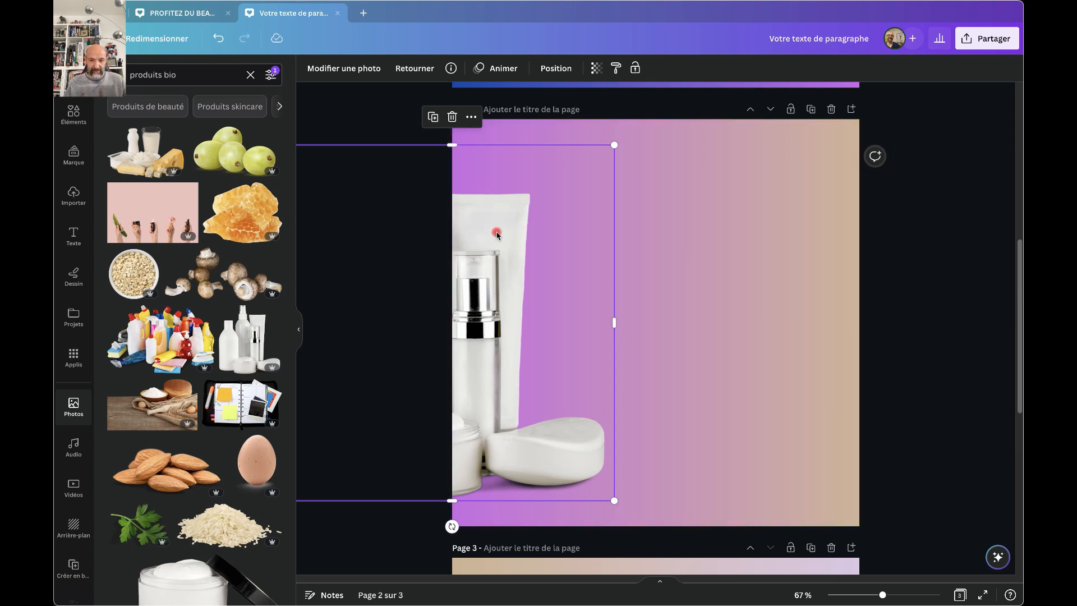
left_click_drag(497, 230, 497, 230)
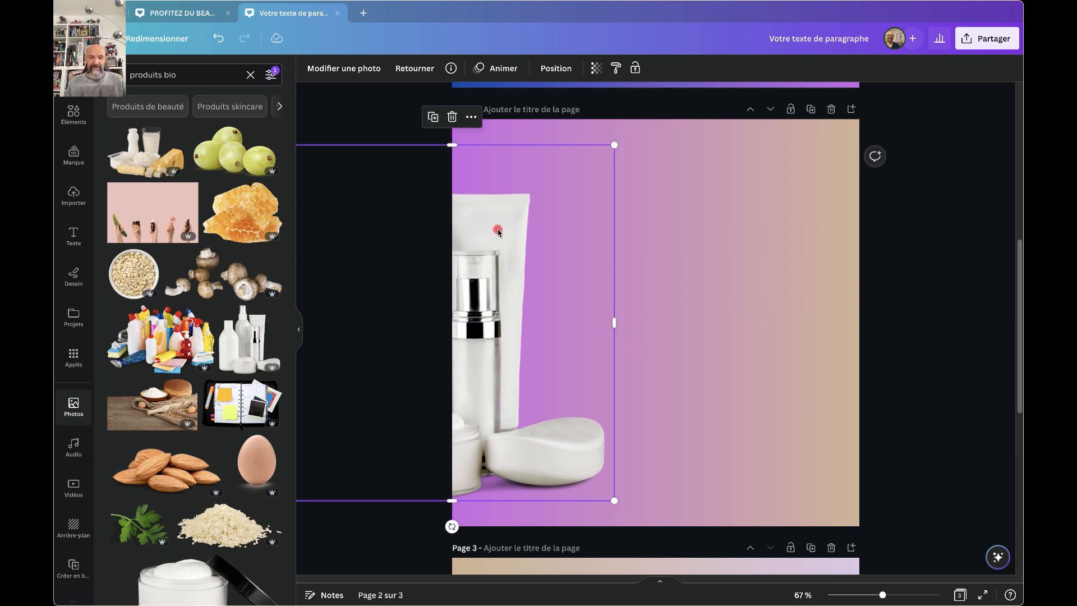
Add the lidded cream jar cut-out to page 2's lower right, partly off the right edge.
left_click(710, 232)
scroll(709, 232, "up", 7)
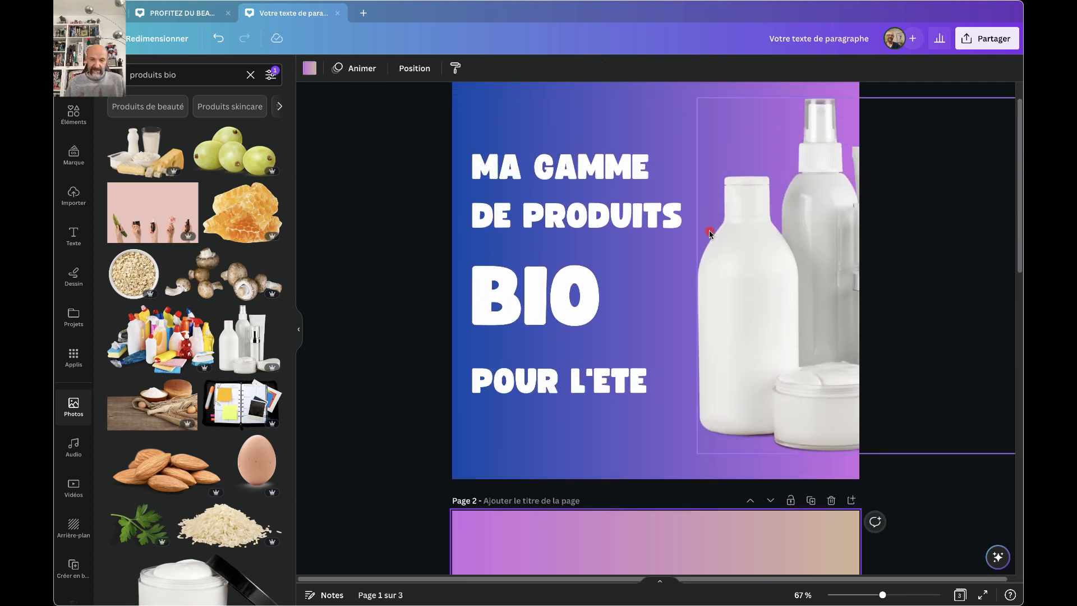
scroll(709, 232, "down", 3)
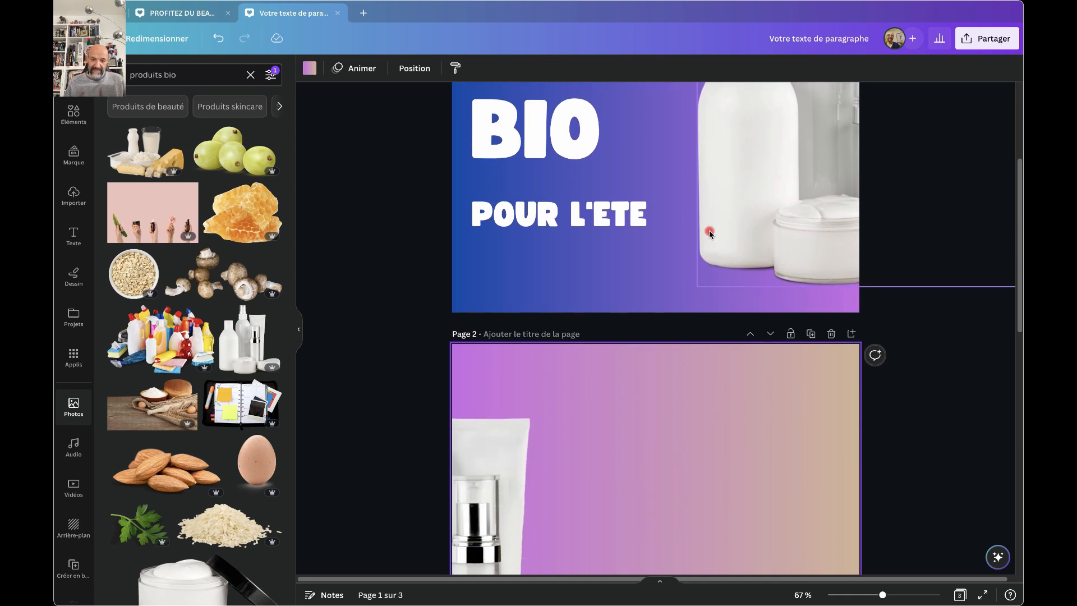
scroll(709, 236, "down", 2)
scroll(716, 372, "down", 2)
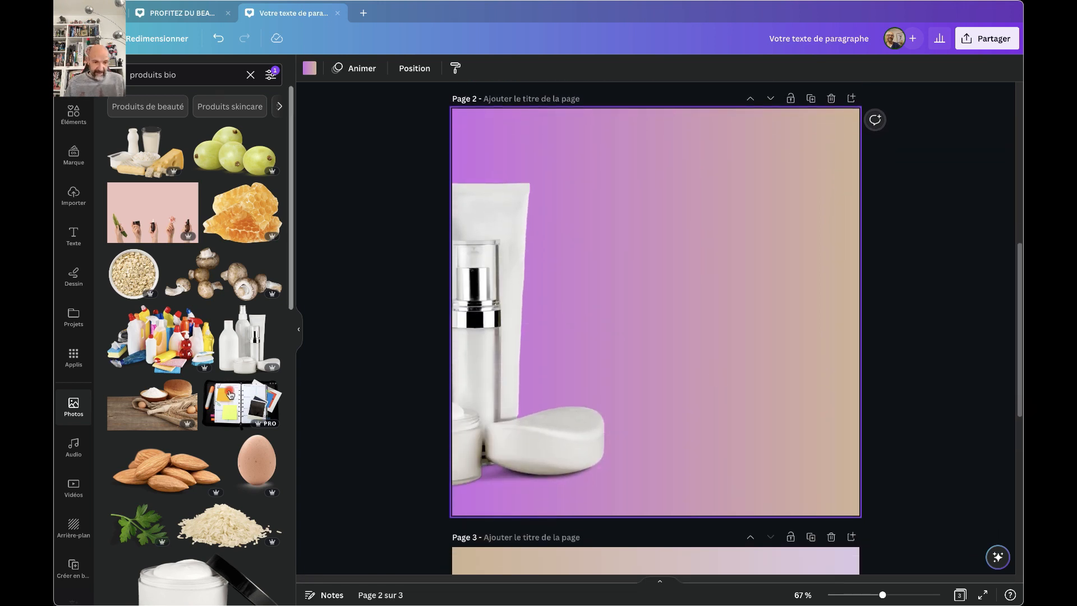
scroll(190, 400, "down", 4)
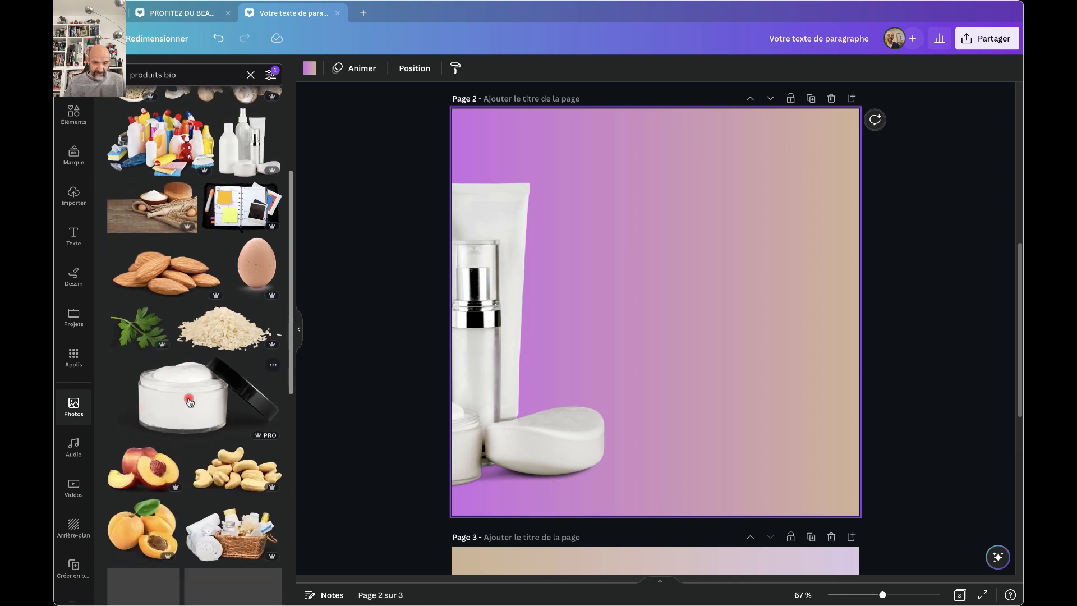
left_click(190, 400)
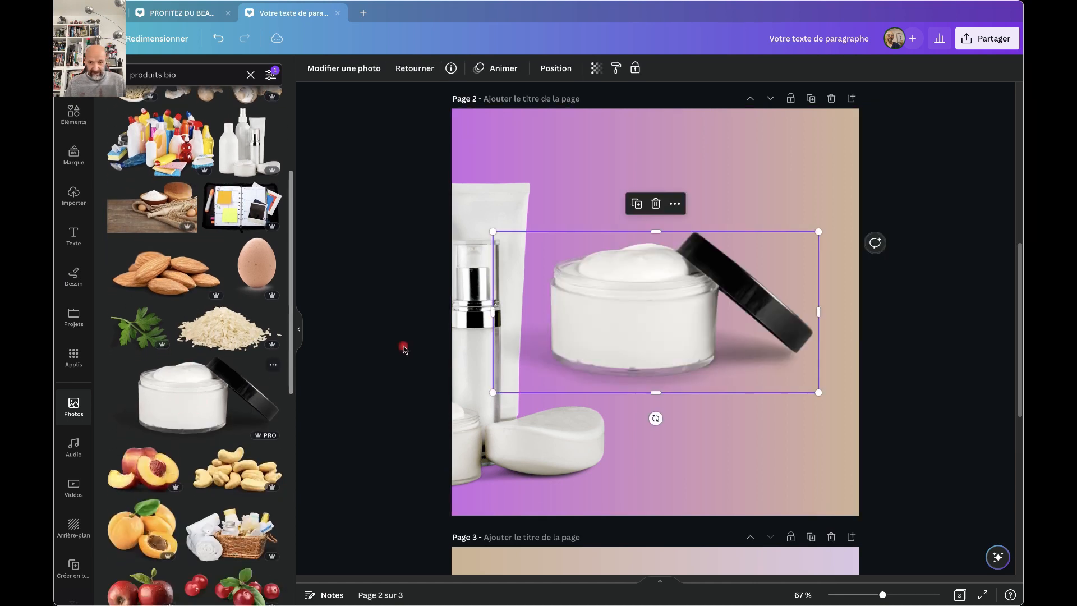
left_click_drag(617, 315, 779, 420)
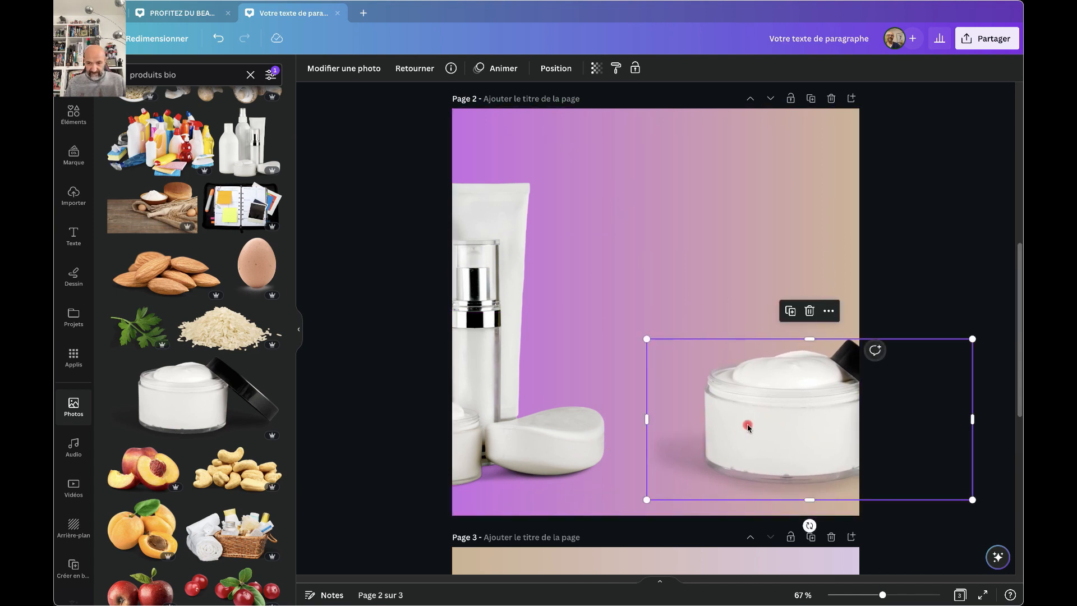
left_click_drag(769, 415, 805, 416)
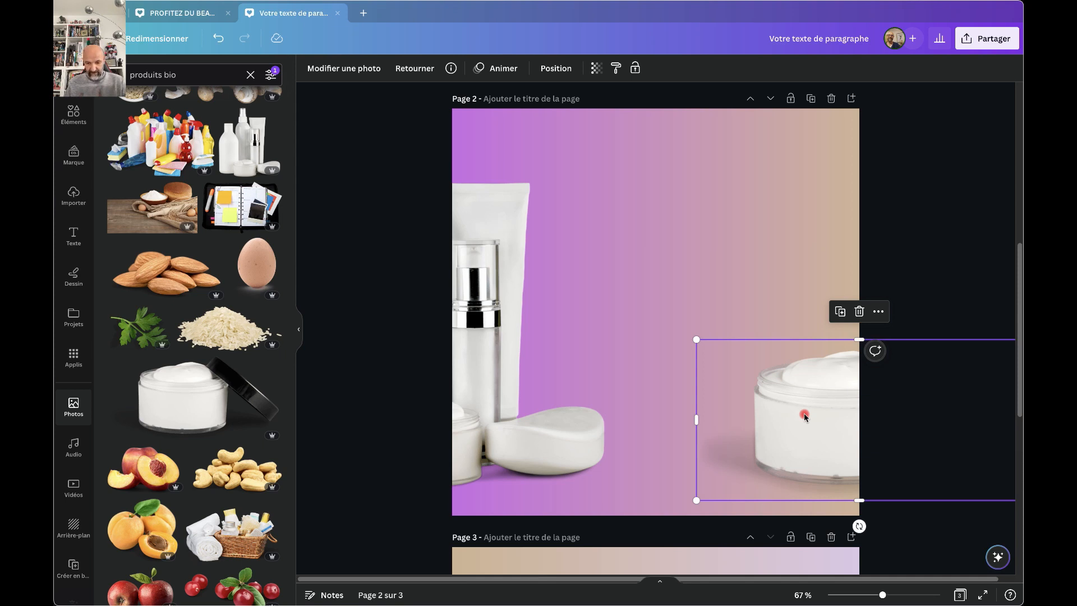
scroll(804, 413, "down", 7)
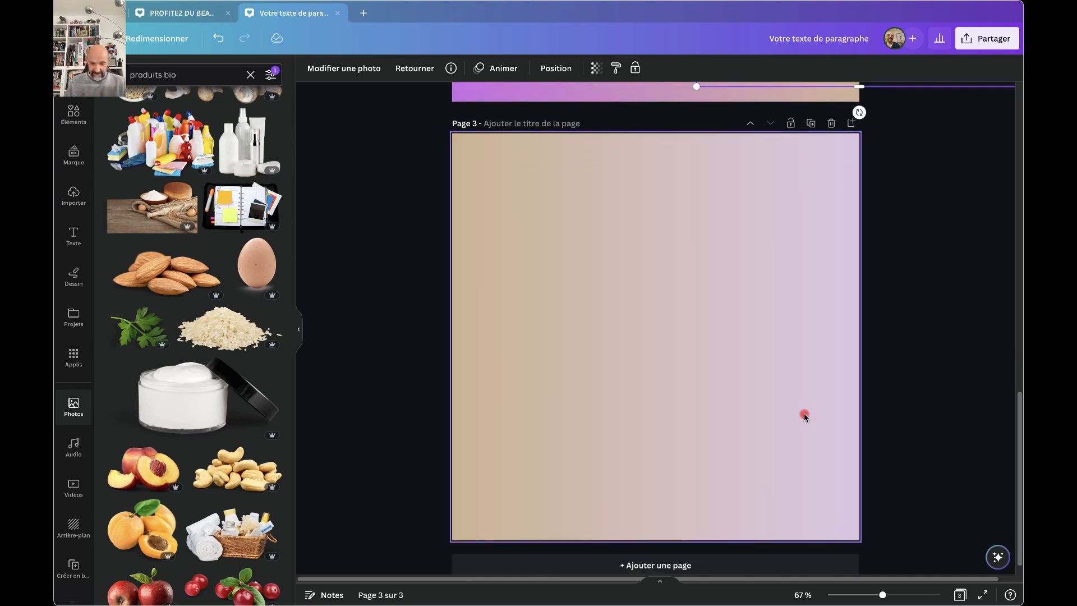
Paste a copy of the cream jar onto page 3 and move it to the lower left edge.
key("ctrl+v")
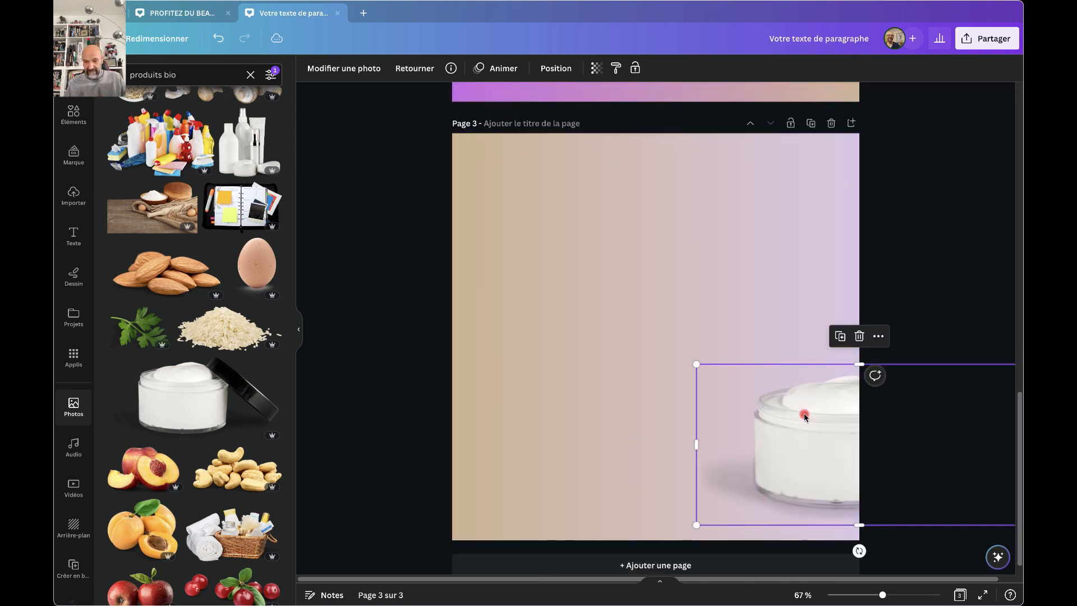
left_click_drag(804, 415, 513, 424)
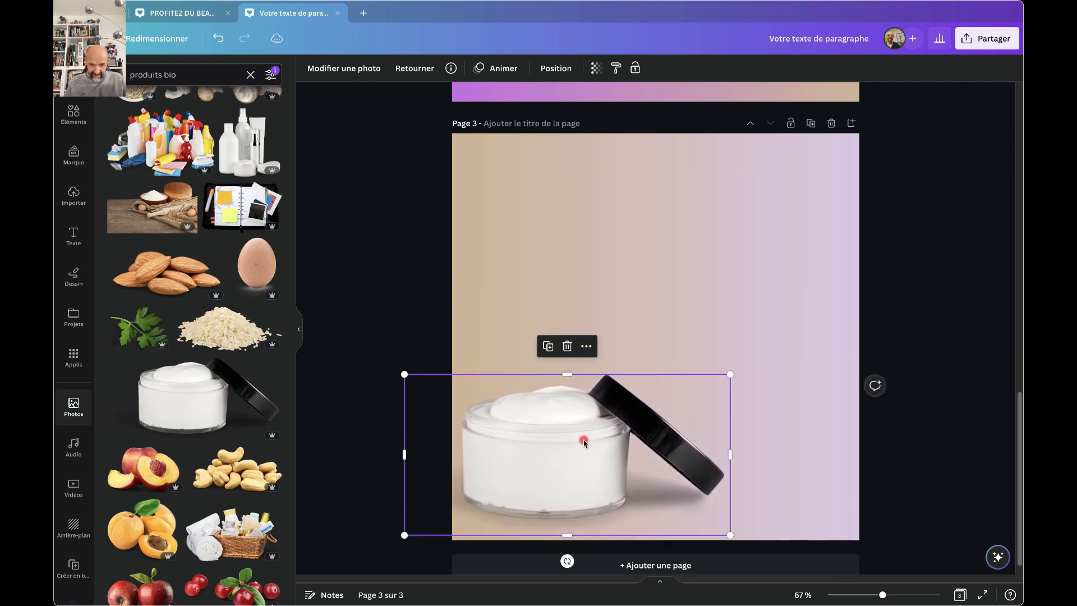
left_click_drag(583, 442, 496, 433)
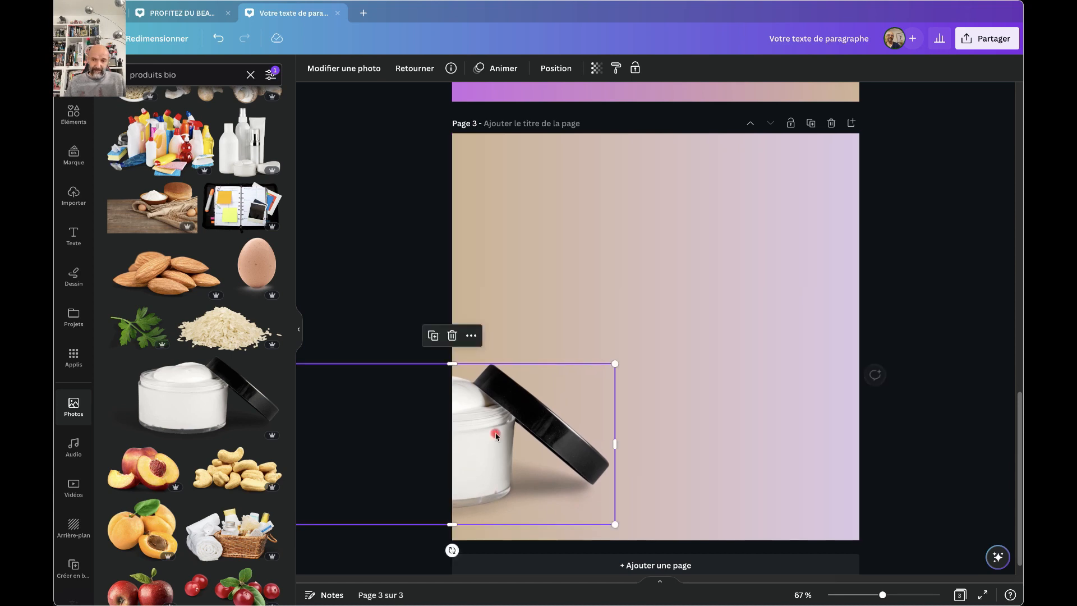
Delete the cream jar photo from page 3, then select the cream jar on page 2.
scroll(733, 304, "up", 5)
scroll(733, 304, "up", 1)
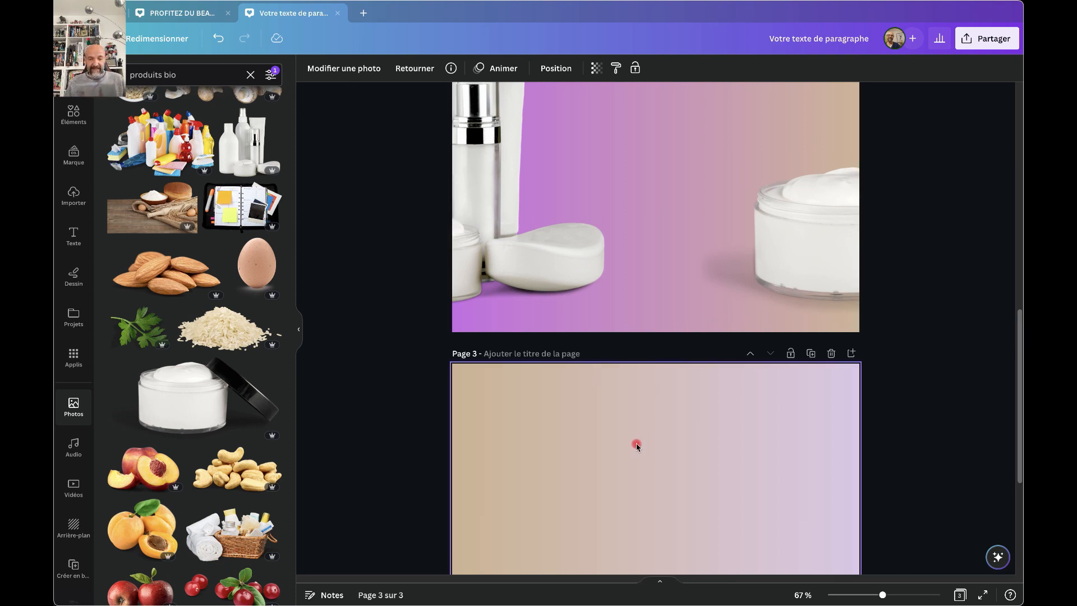
scroll(568, 502, "down", 3)
left_click(568, 503)
scroll(568, 502, "down", 1)
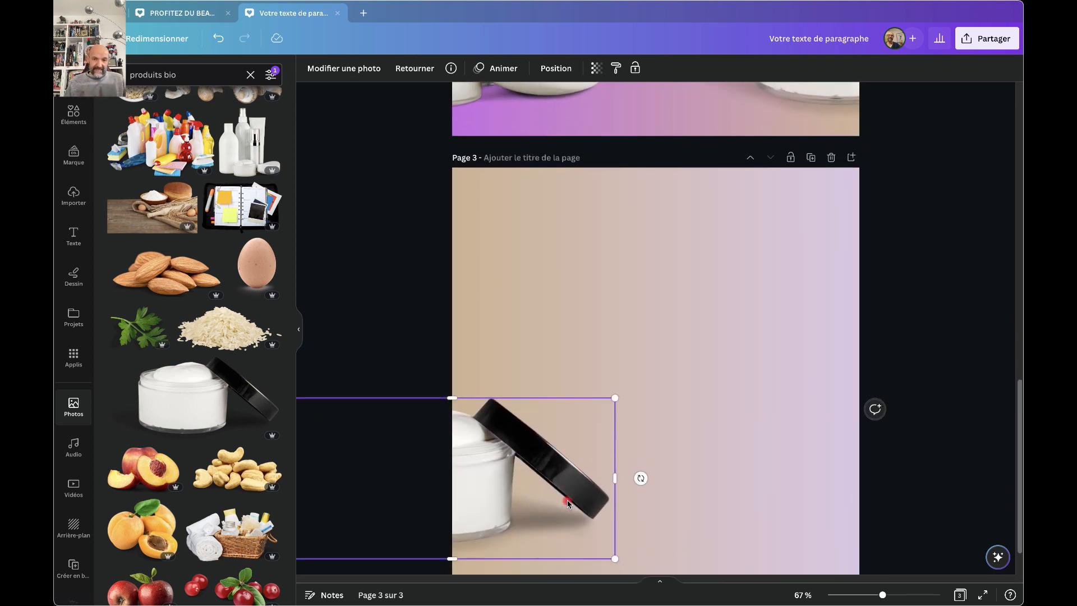
scroll(568, 501, "up", 6)
scroll(702, 422, "down", 7)
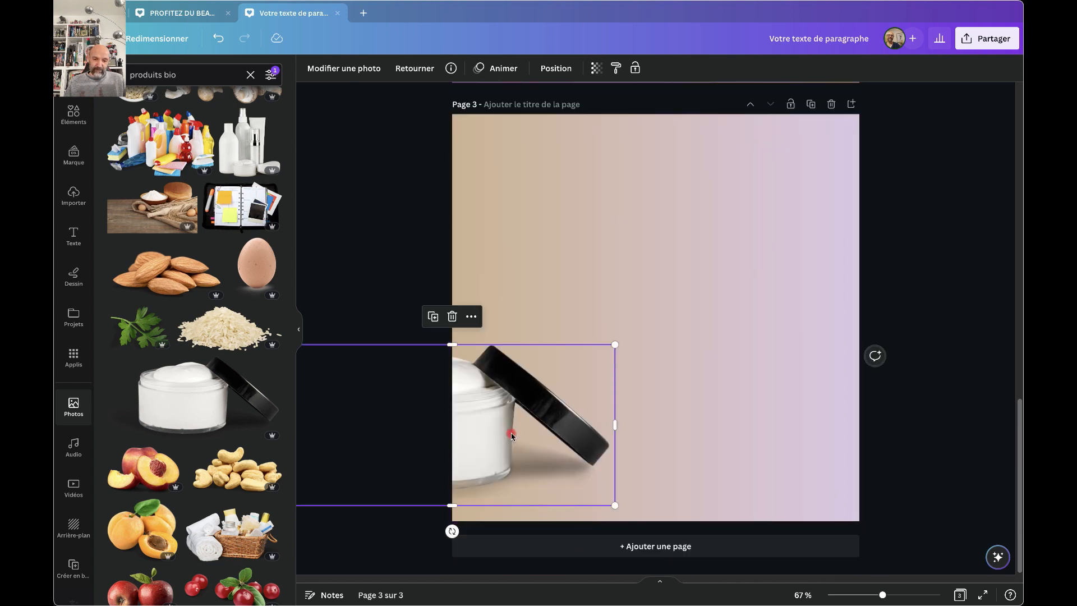
scroll(859, 314, "up", 5)
scroll(842, 298, "up", 1)
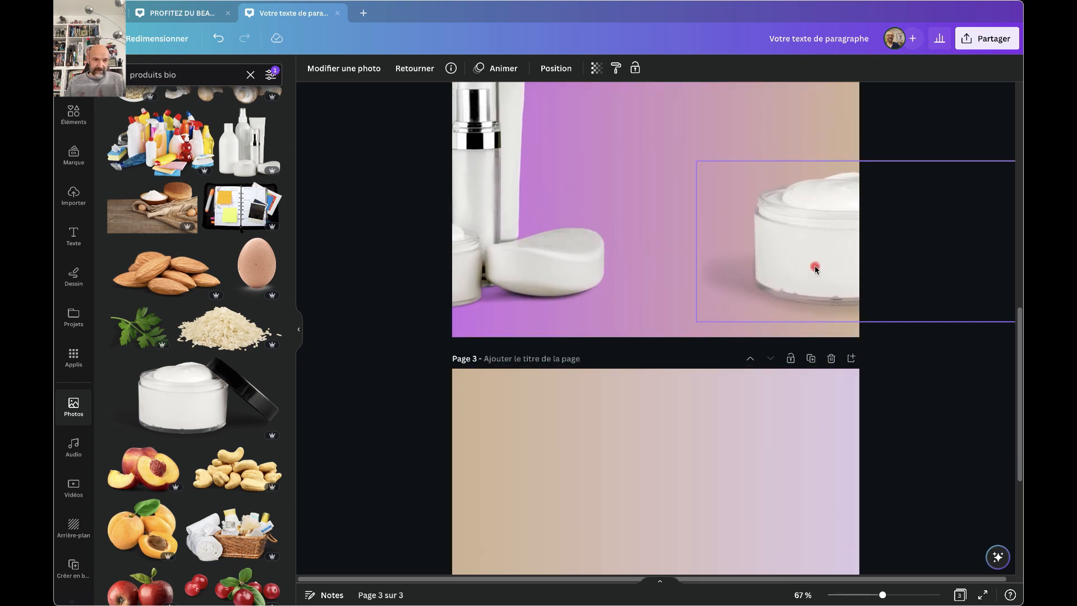
scroll(685, 373, "down", 4)
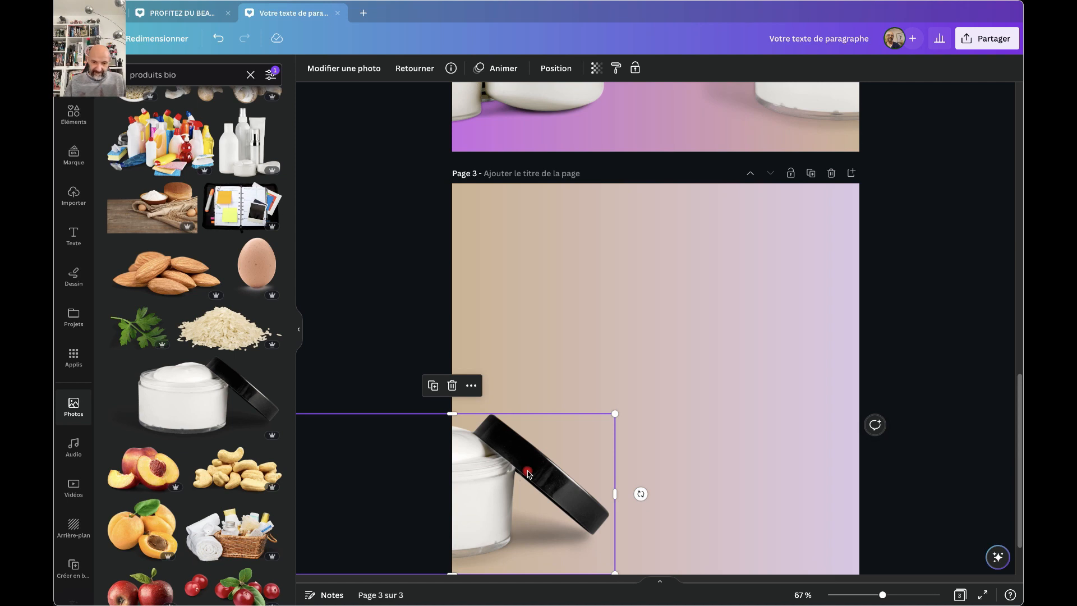
key("Delete")
scroll(756, 283, "up", 3)
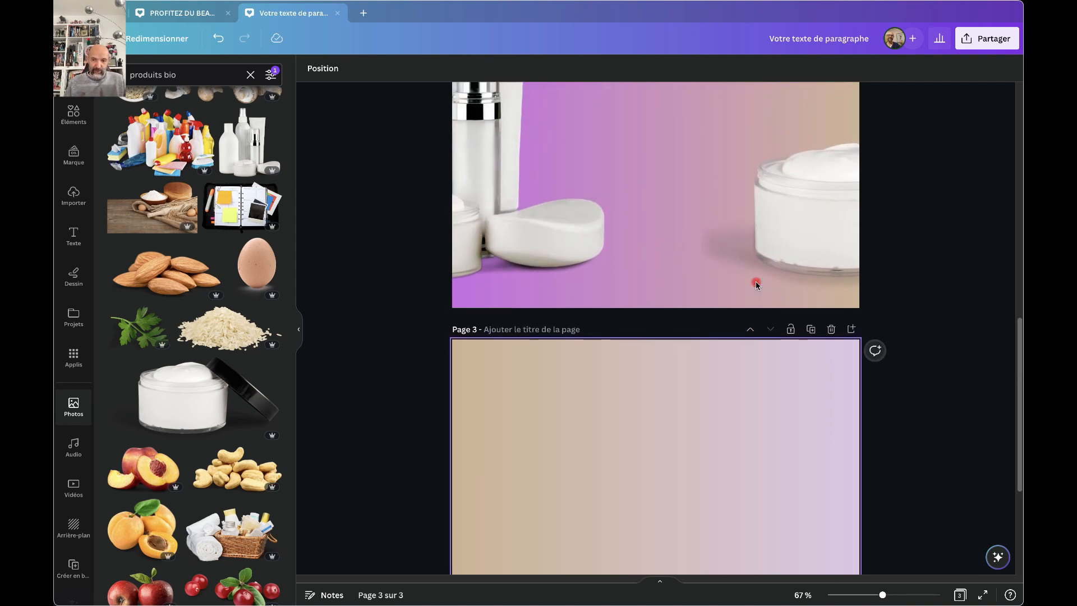
left_click(789, 253)
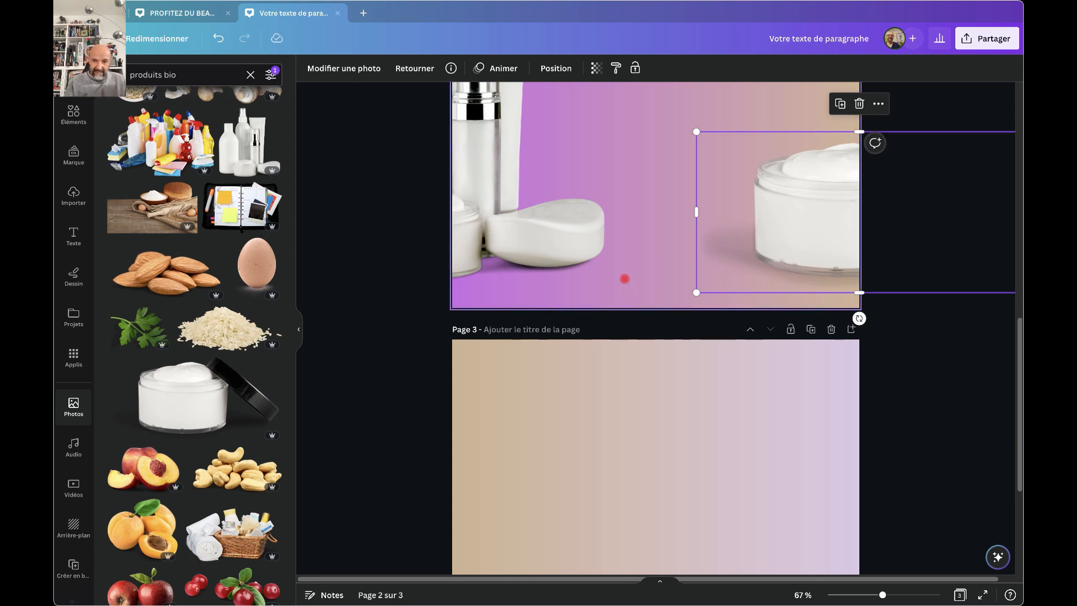
Add a green rectangle, flatten it into a thin strip and place it in page 3's bottom-left corner.
key("r")
left_click_drag(649, 133, 682, 254)
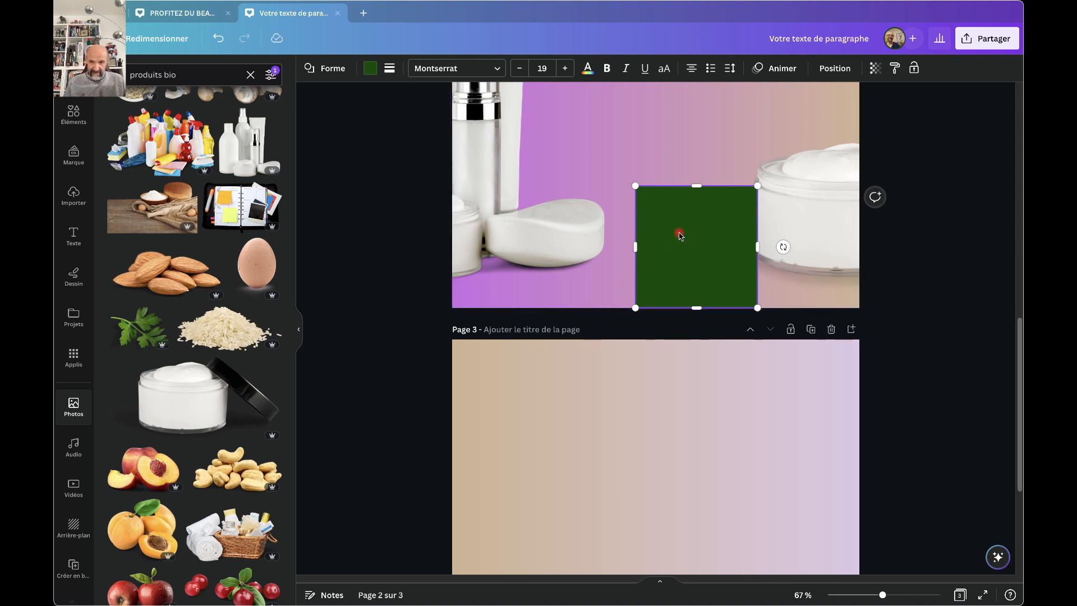
left_click_drag(698, 186, 697, 292)
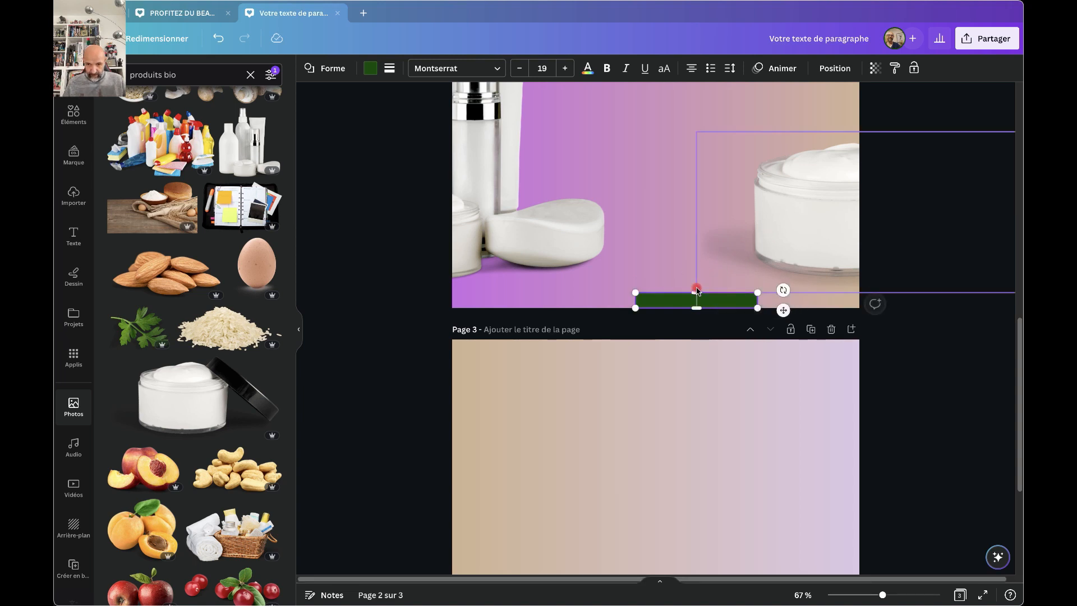
left_click(772, 251)
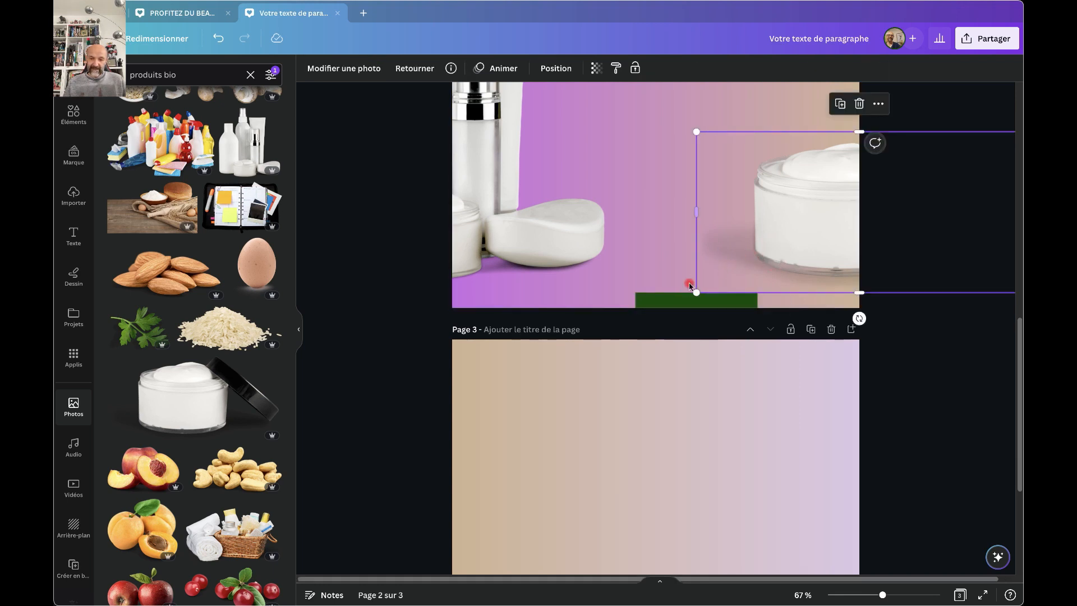
left_click(672, 301)
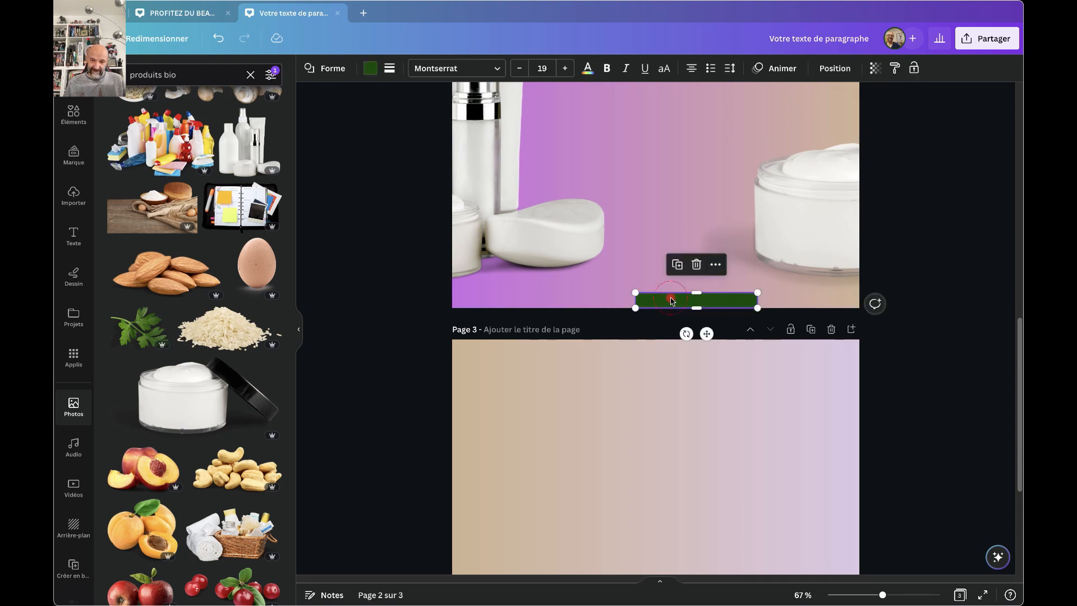
left_click_drag(672, 302, 661, 489)
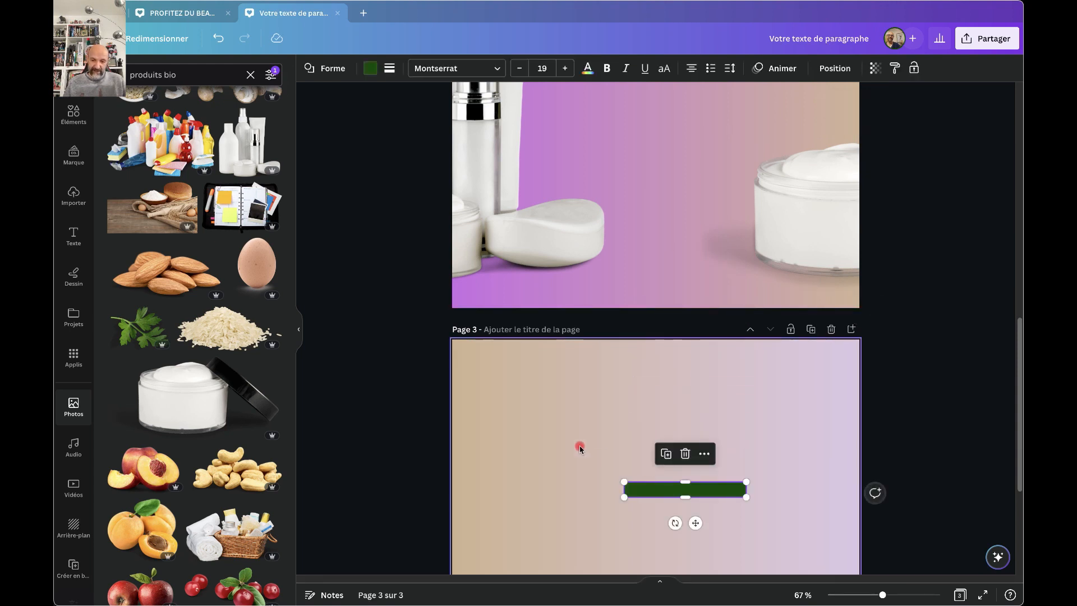
scroll(580, 447, "down", 2)
scroll(580, 447, "down", 2)
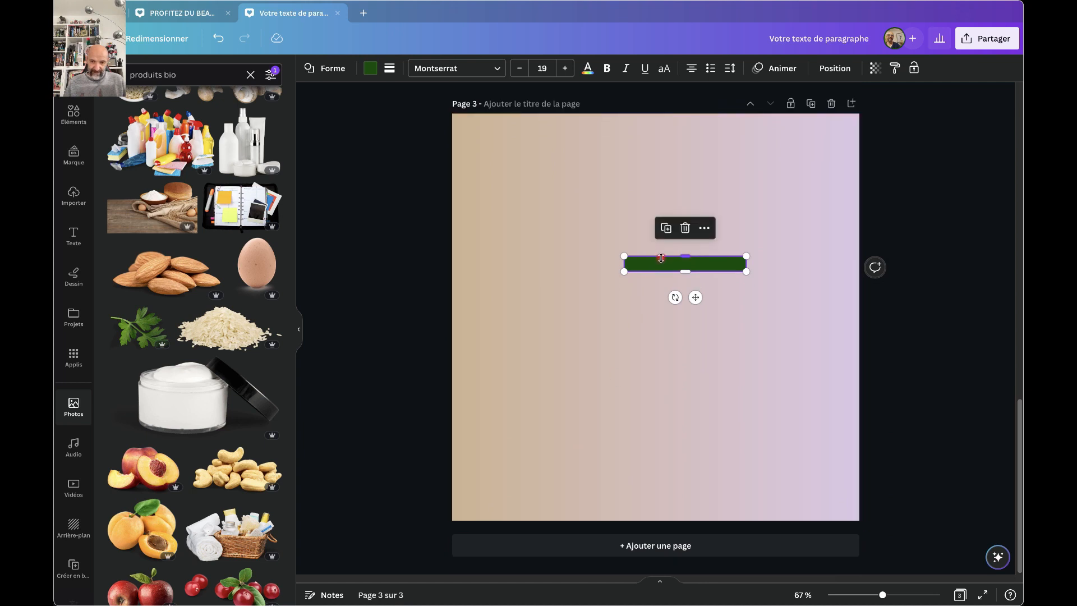
left_click_drag(661, 266, 489, 514)
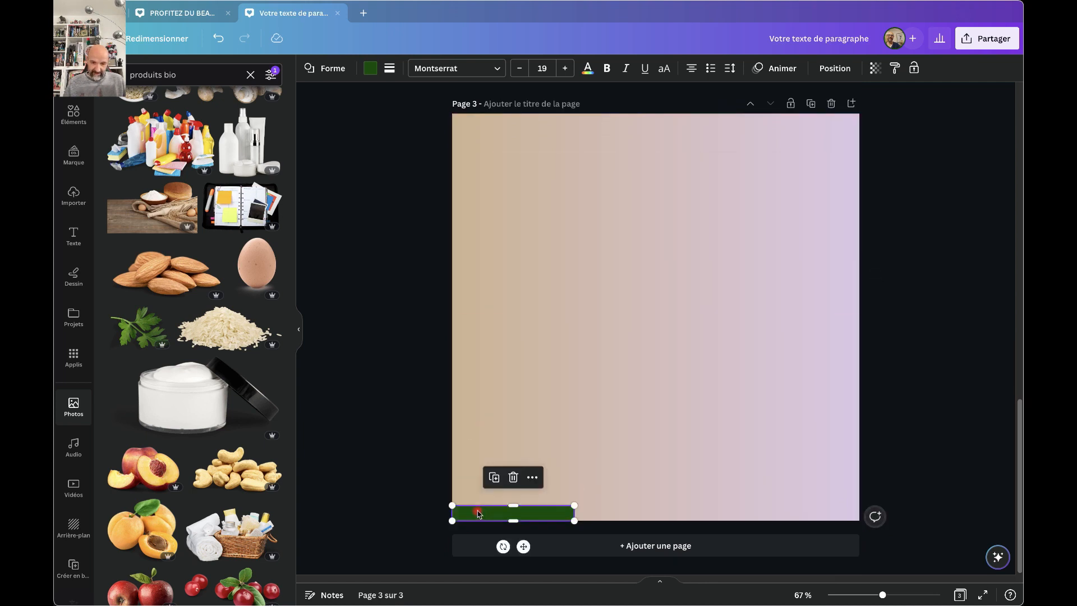
Place the cream jar photo at page 3's lower left, bleeding off its left edge.
scroll(700, 357, "up", 4)
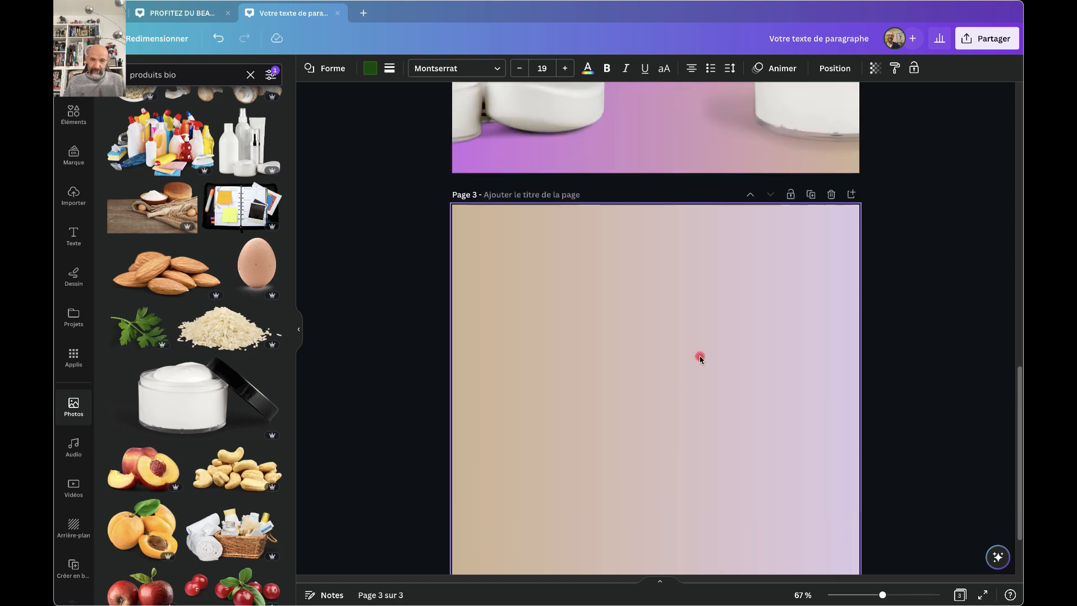
left_click(781, 191)
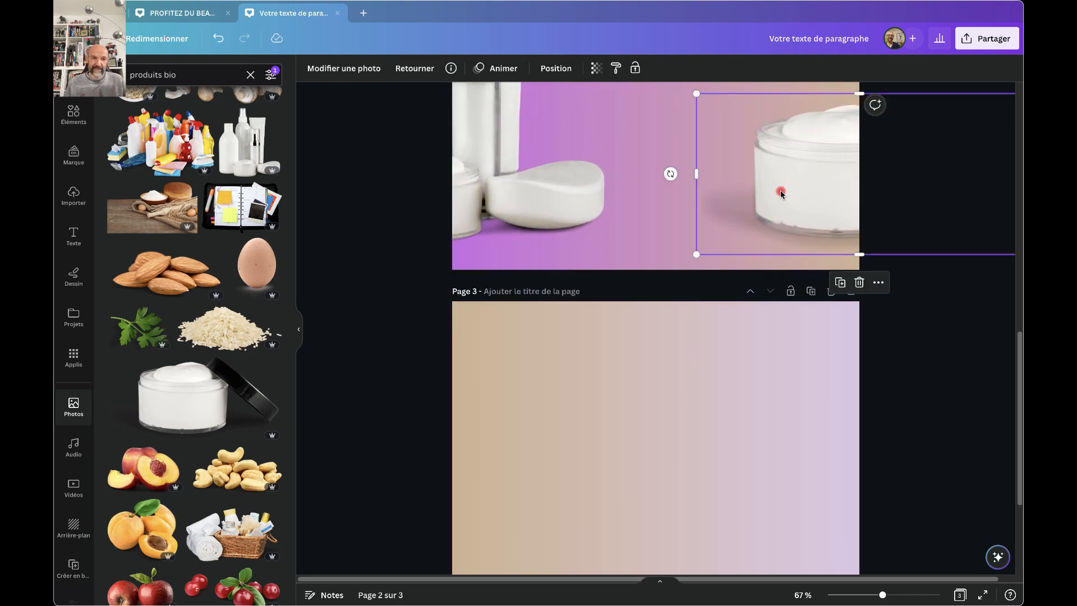
left_click(601, 479)
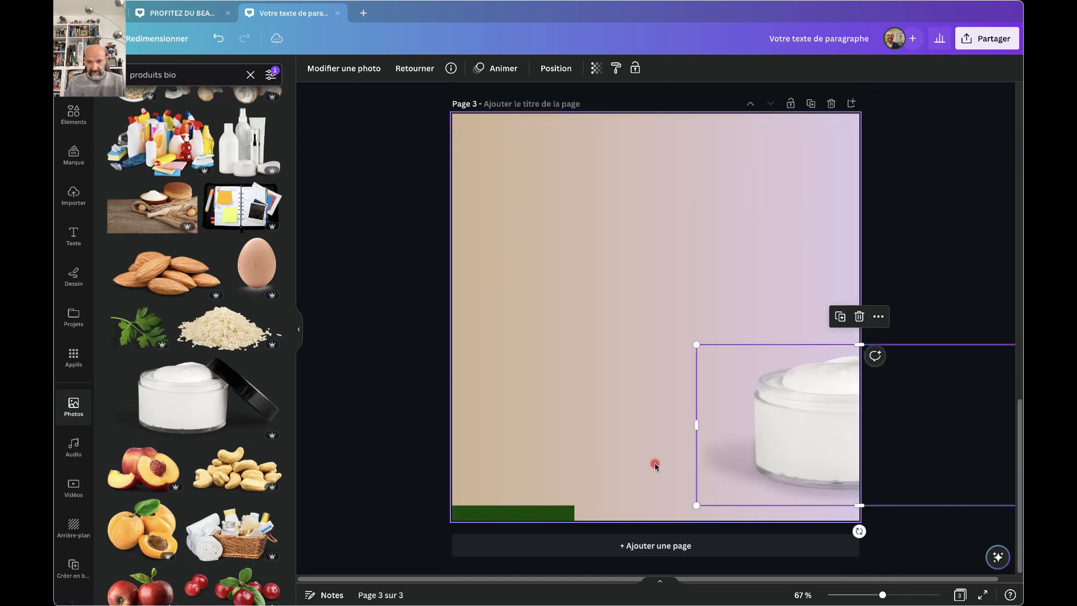
left_click_drag(794, 440, 486, 439)
left_click_drag(572, 437, 512, 441)
Delete the green bar at page 3's bottom, leaving the cream jar on the tan-to-lilac gradient.
left_click(809, 340)
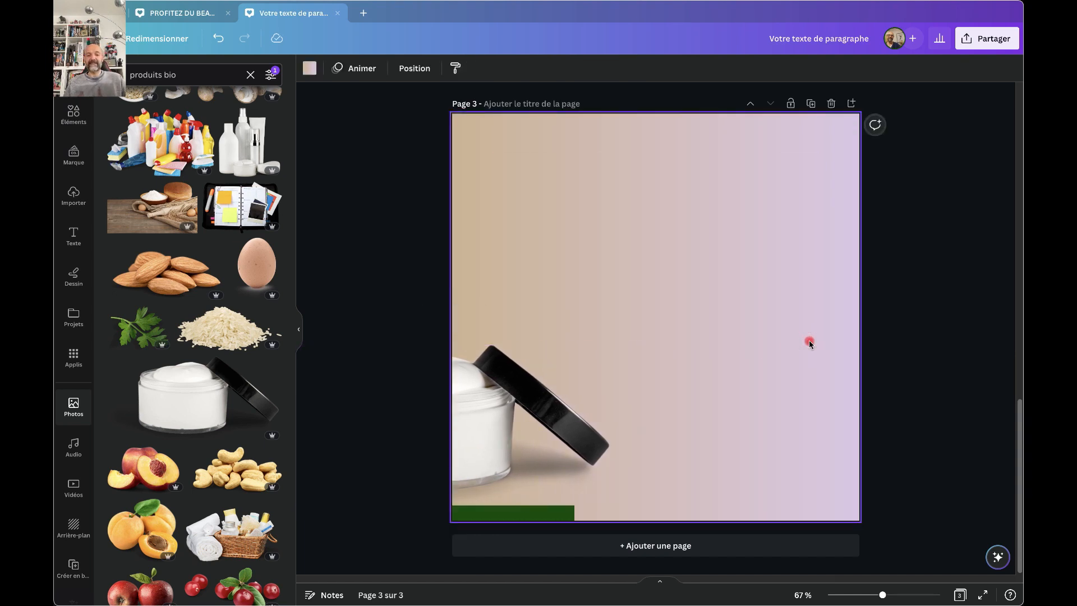
scroll(809, 340, "up", 3)
scroll(809, 340, "up", 3)
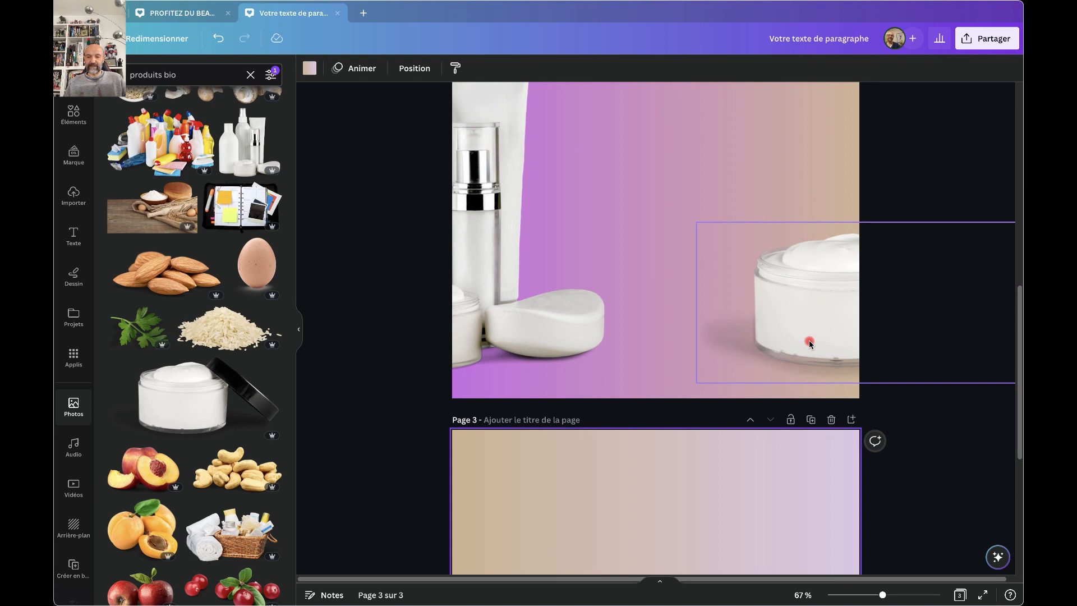
scroll(809, 340, "down", 6)
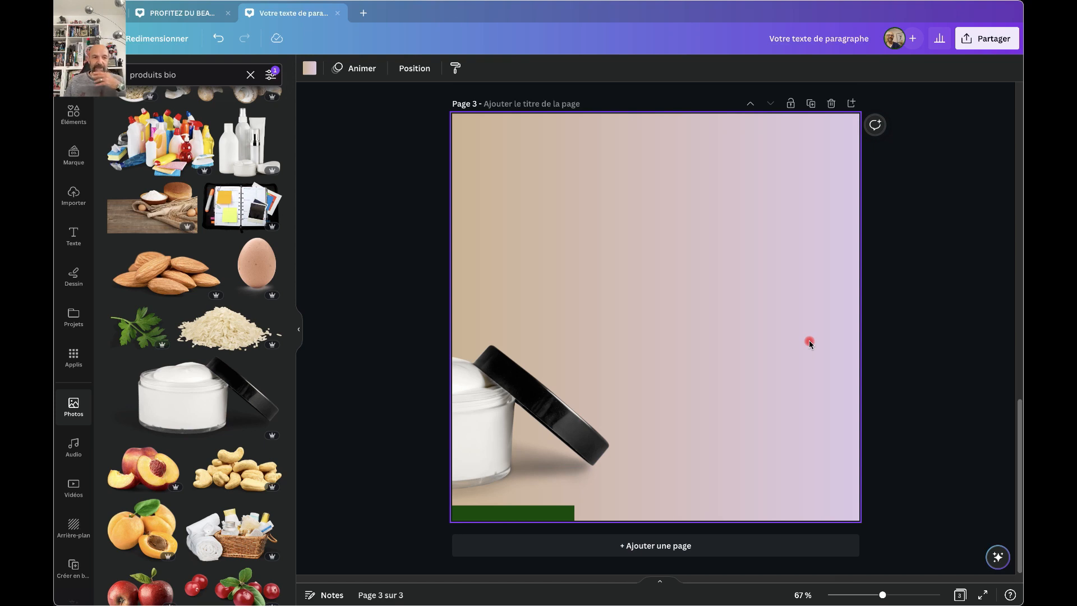
scroll(809, 340, "up", 10)
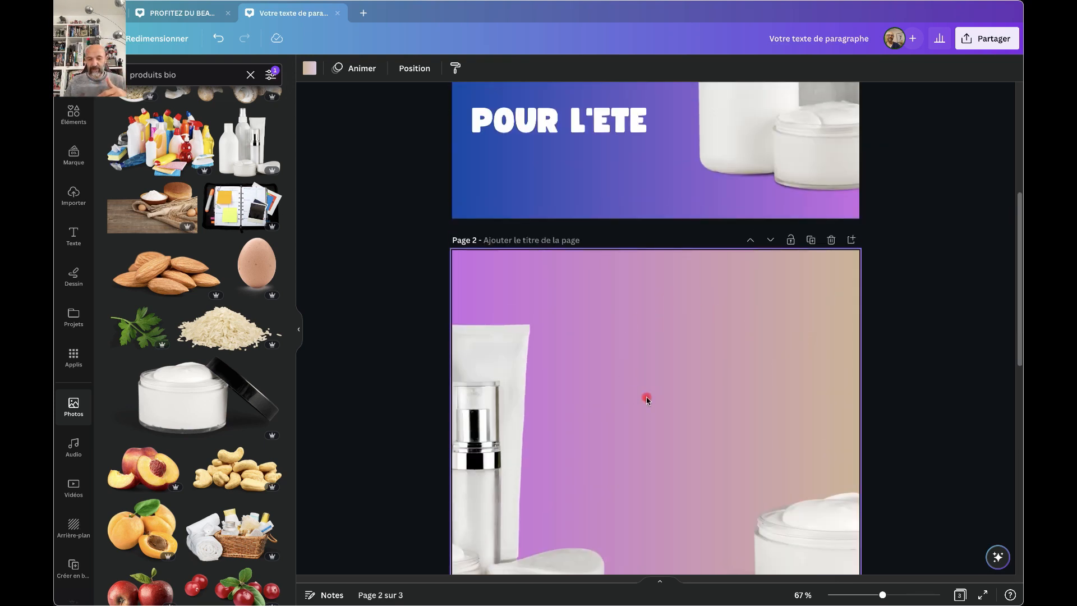
scroll(697, 432, "down", 3)
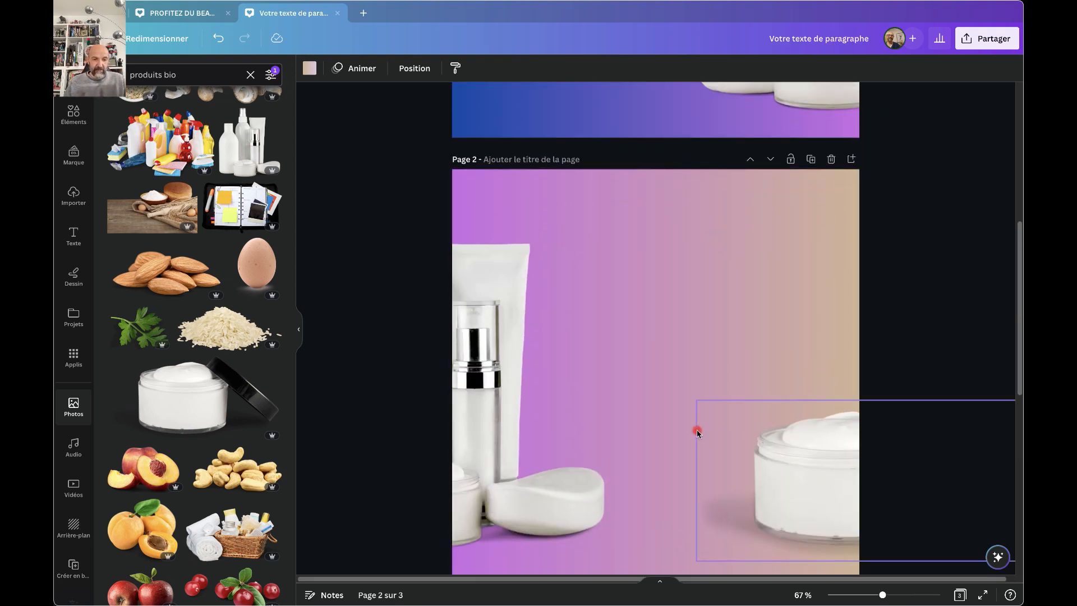
scroll(697, 433, "up", 1)
scroll(204, 508, "down", 5)
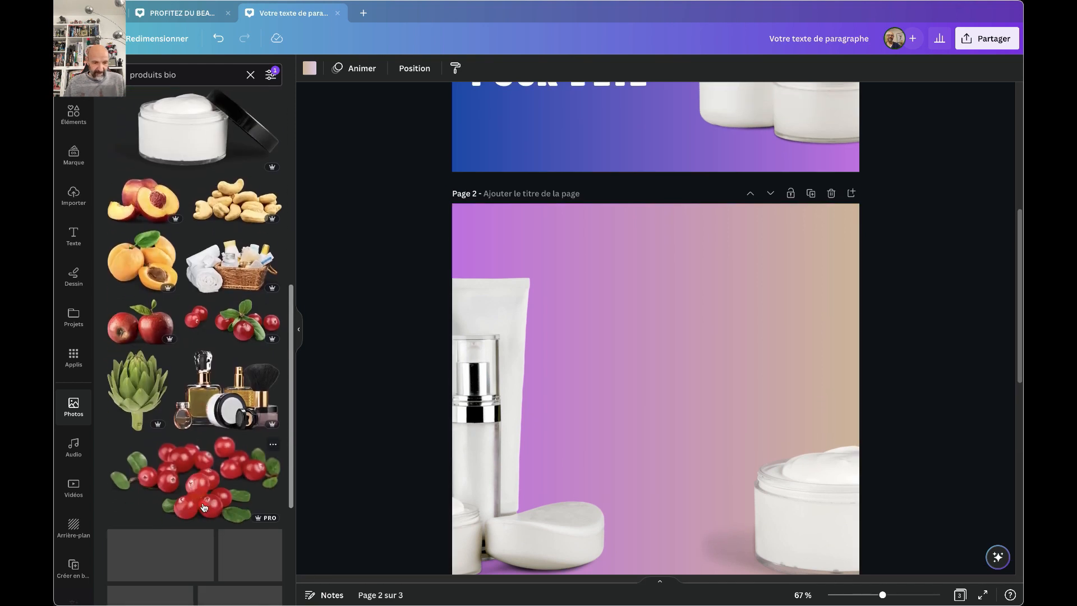
scroll(204, 508, "down", 10)
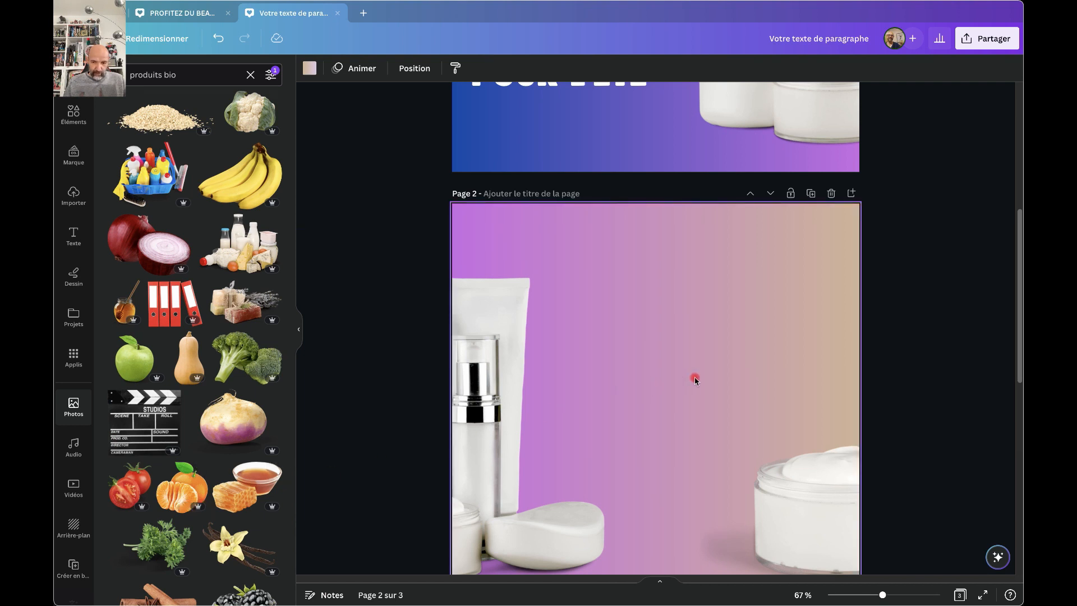
scroll(695, 381, "down", 6)
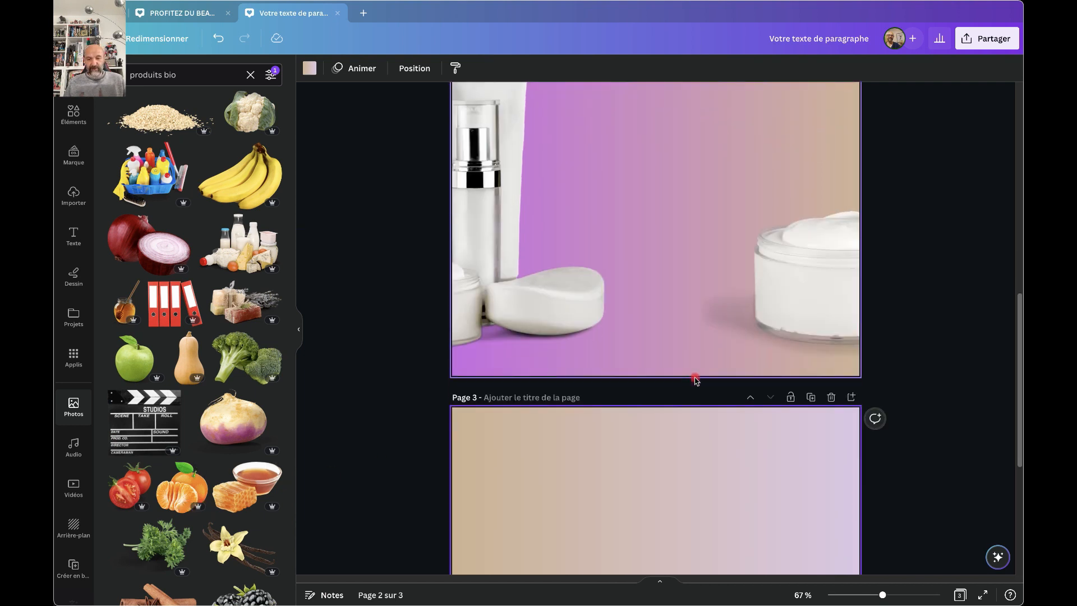
scroll(694, 380, "down", 4)
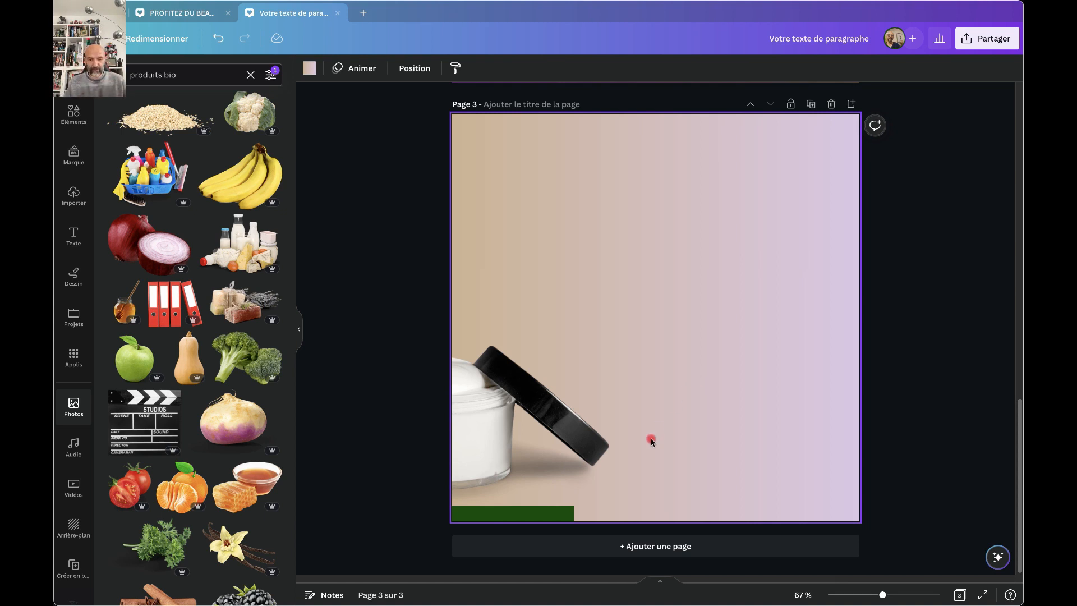
left_click(547, 512)
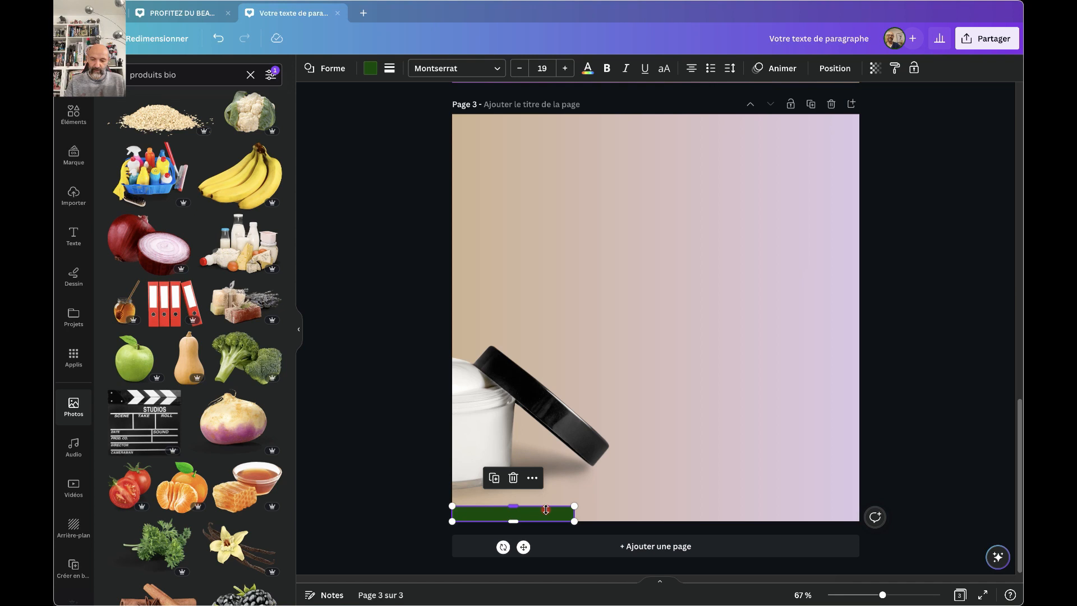
key("Delete")
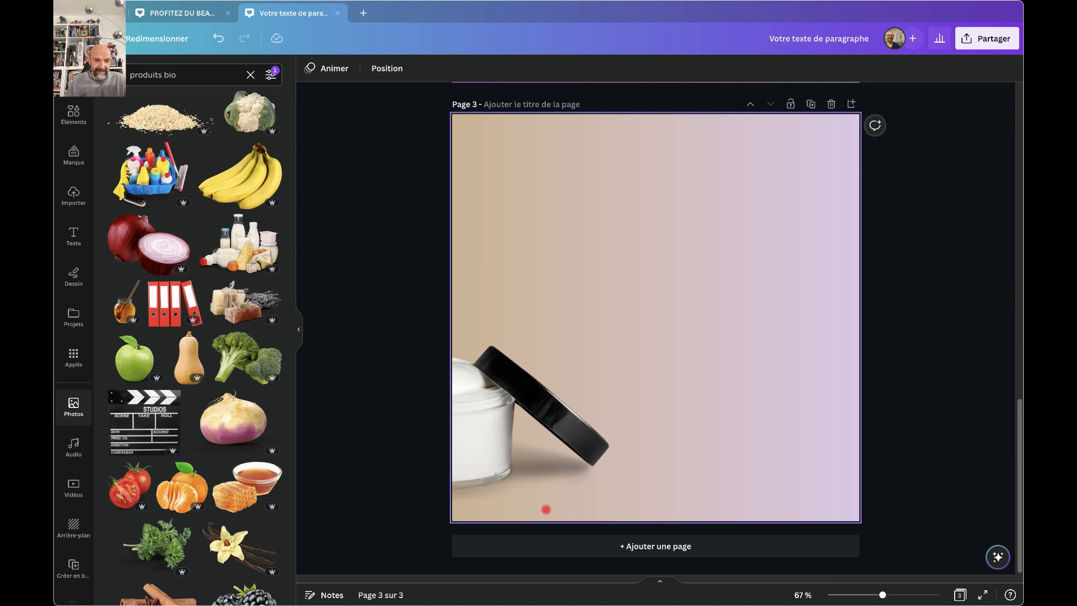
scroll(262, 441, "down", 2)
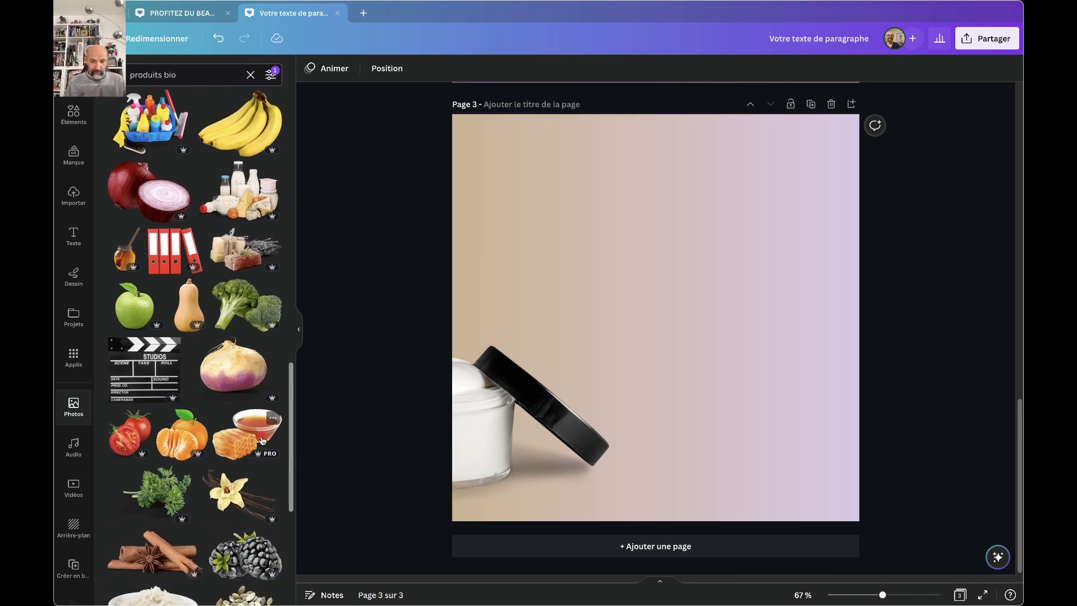
Try the tangerine photo shrunk at page 3's bottom right, then delete it.
left_click(177, 436)
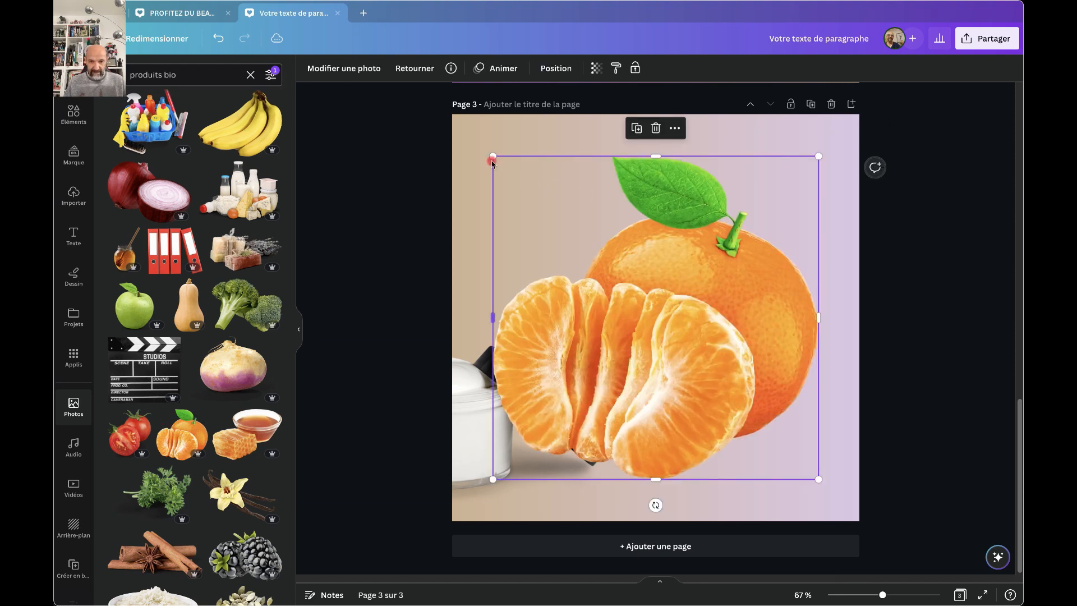
left_click_drag(496, 163, 749, 345)
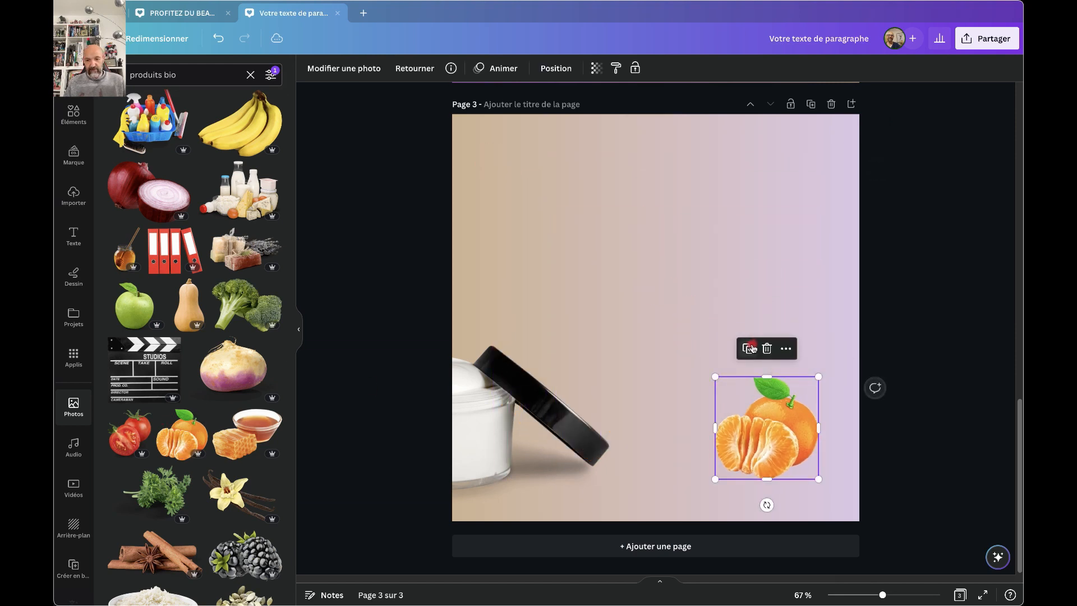
left_click_drag(753, 413, 746, 426)
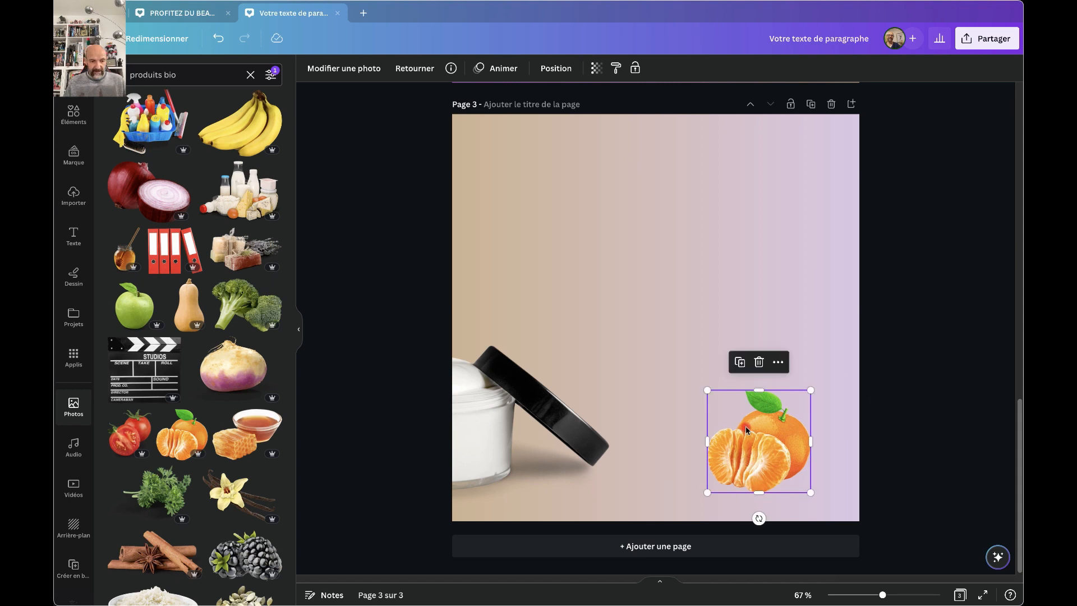
key("Delete")
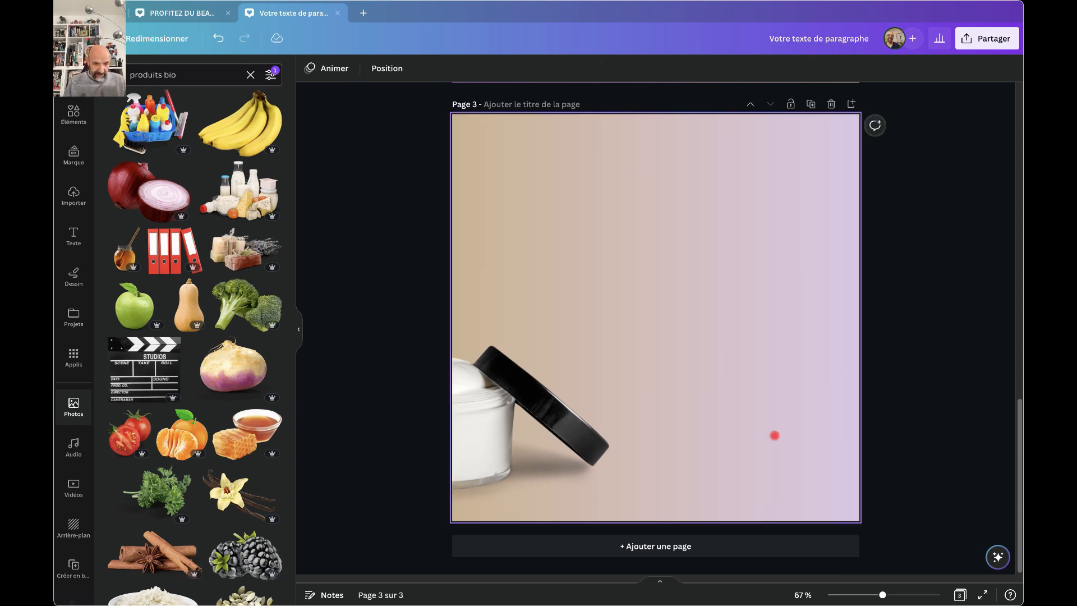
Add the vanilla flower and pods photo, shrunk into page 3's bottom-right corner.
left_click(222, 501)
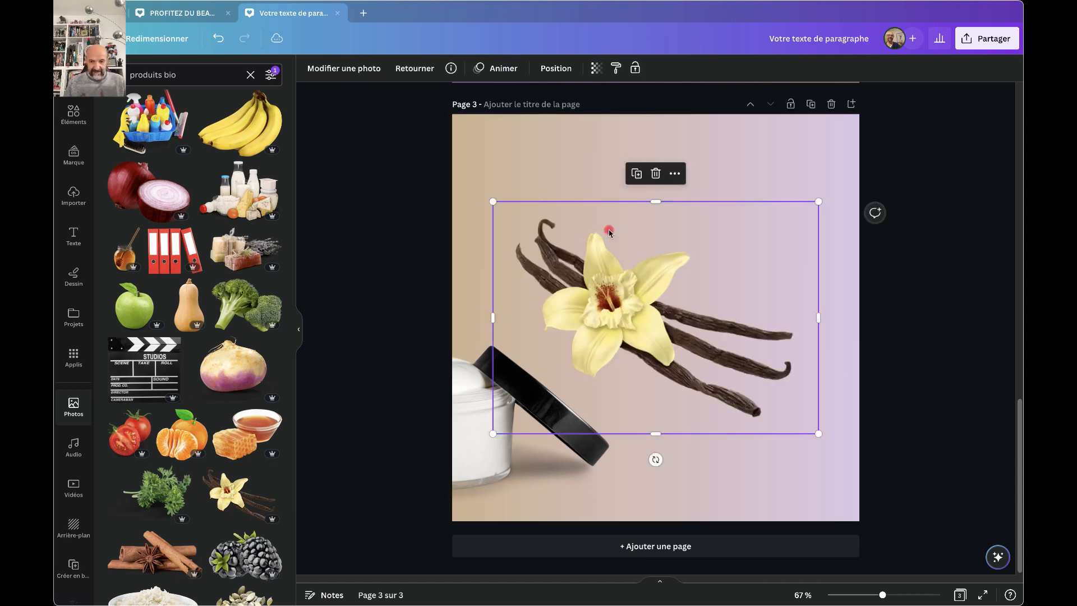
left_click_drag(493, 201, 646, 308)
left_click_drag(697, 356, 728, 430)
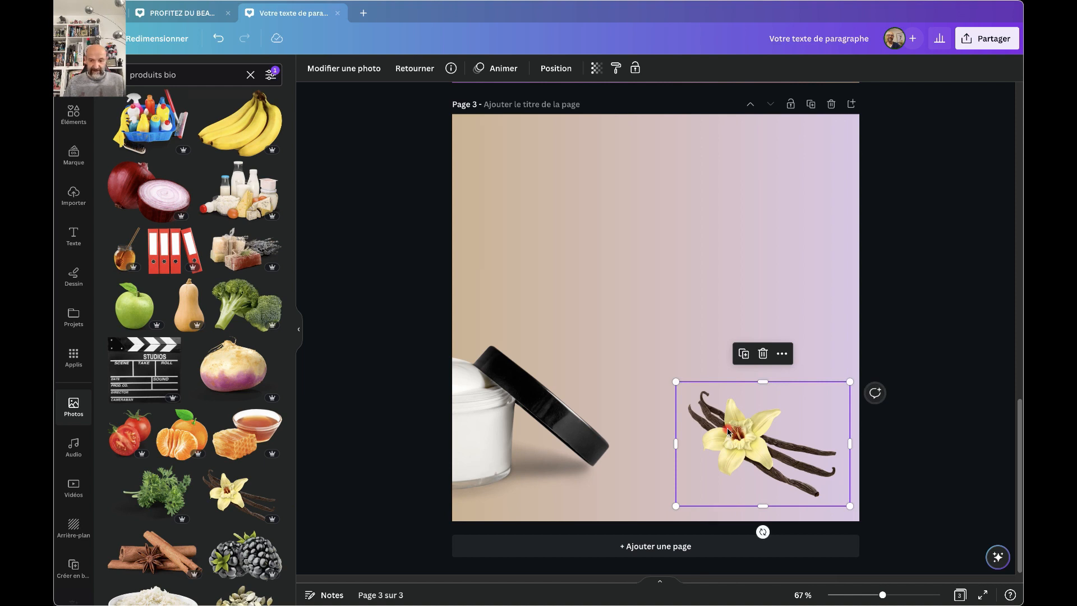
left_click(370, 237)
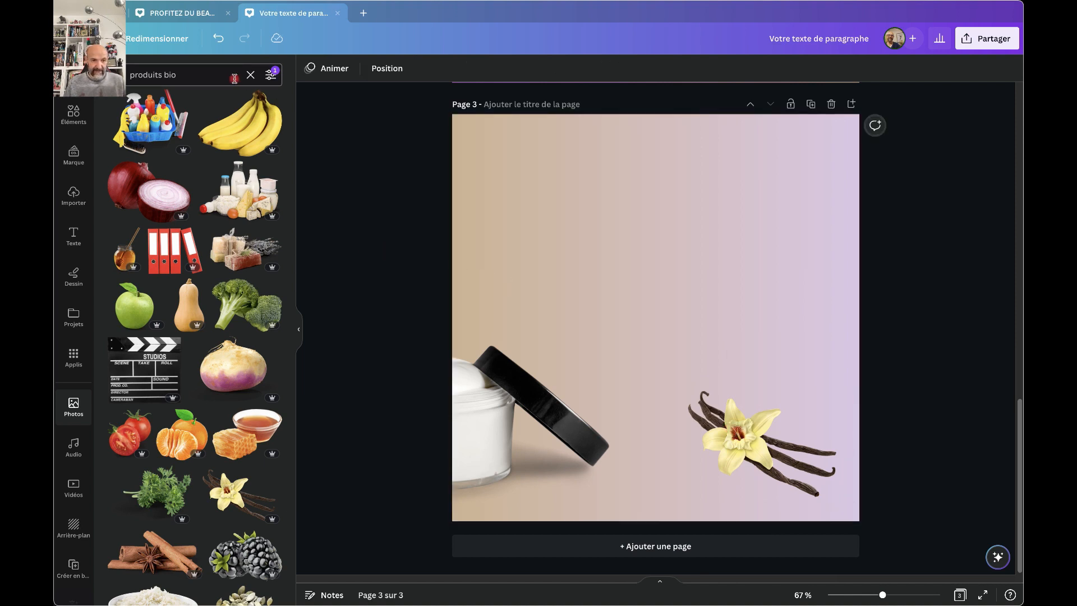
Search elements for 'ombres' and add a blurred shadow, resized beneath the vanilla pods.
left_click(81, 127)
left_click(184, 76)
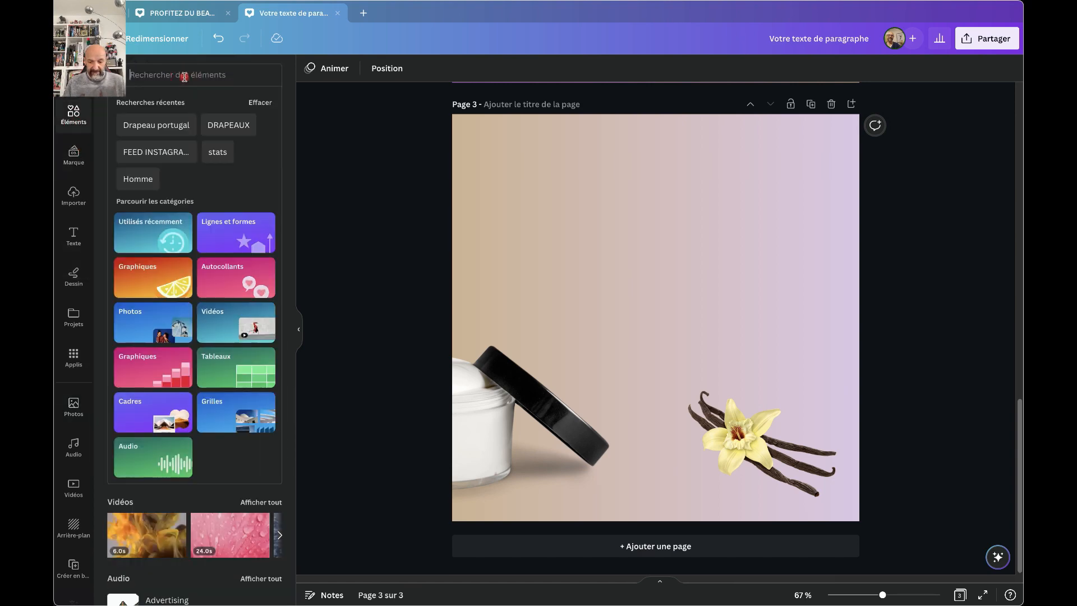
type("ombres")
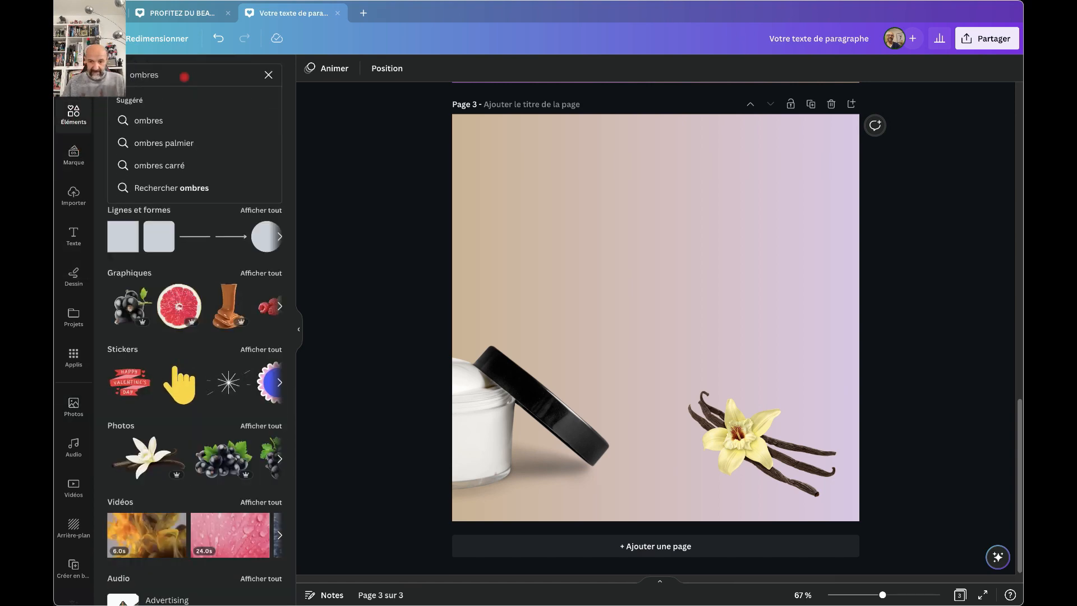
key("Return")
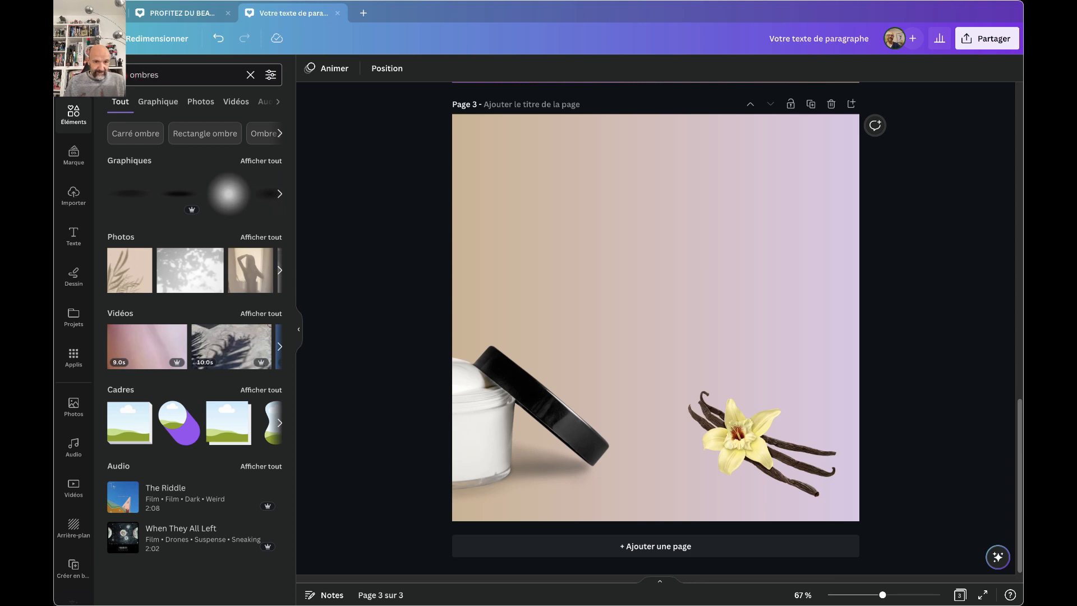
left_click(132, 194)
left_click_drag(694, 322, 796, 477)
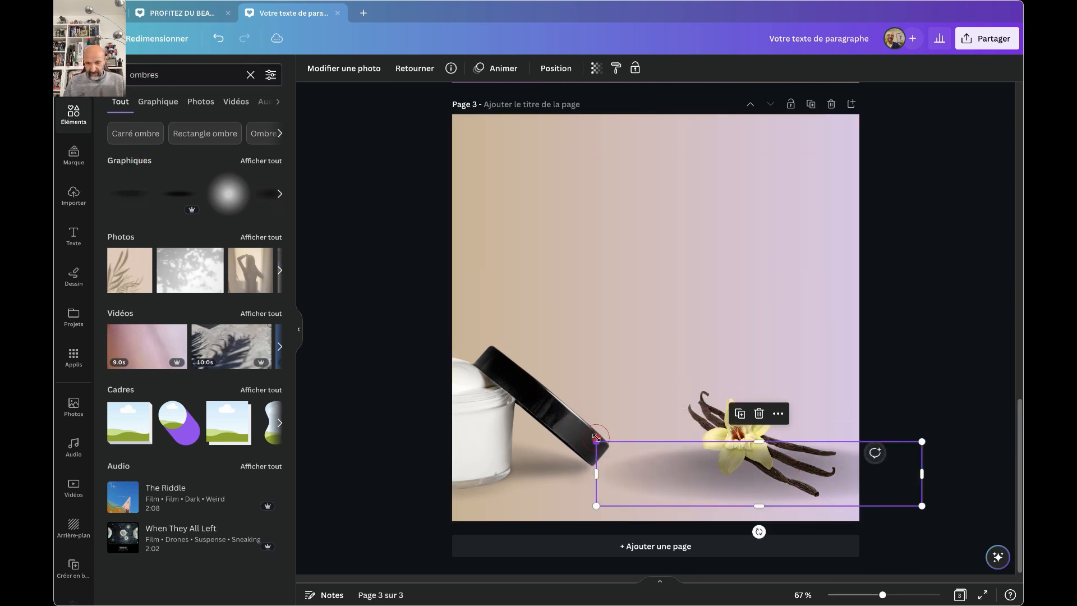
left_click_drag(597, 438, 751, 475)
left_click_drag(813, 487, 777, 478)
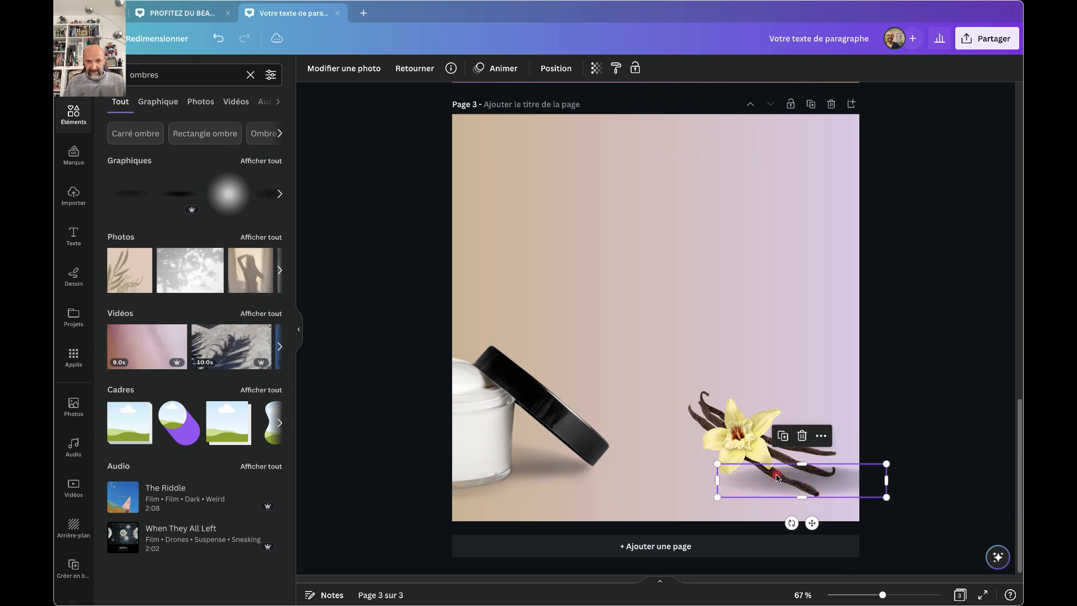
Send the shadow behind the vanilla, make it slightly transparent and nudge it left.
left_click(553, 68)
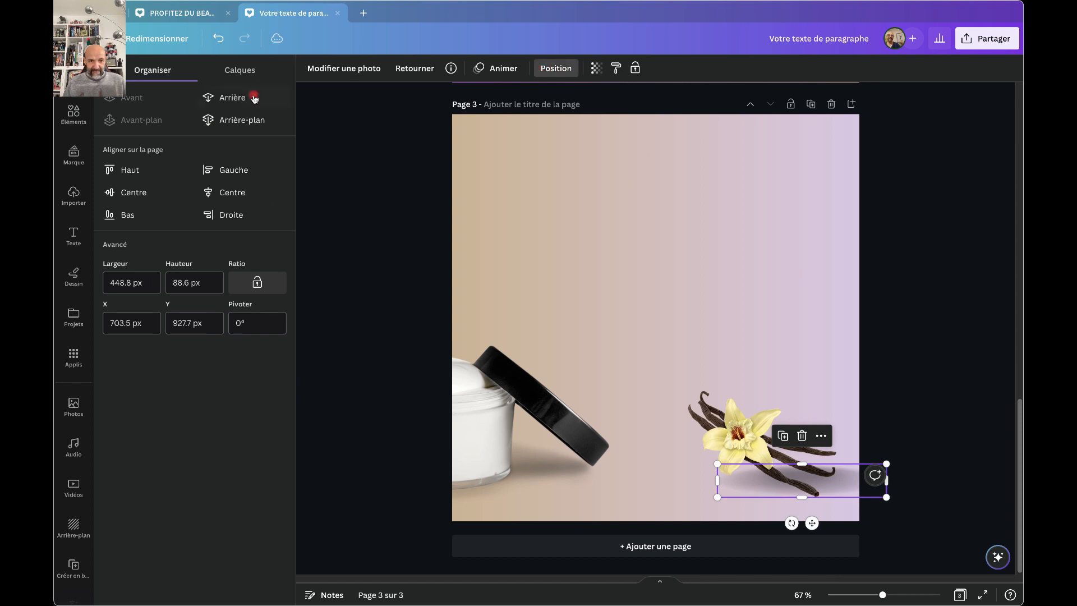
left_click(240, 120)
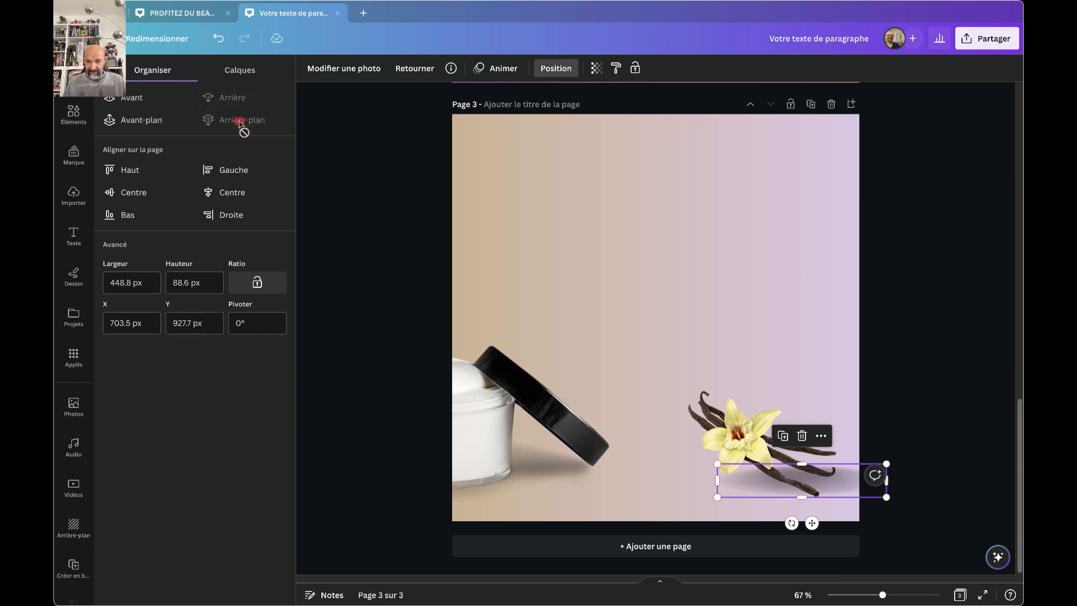
left_click(597, 68)
left_click_drag(597, 113, 585, 114)
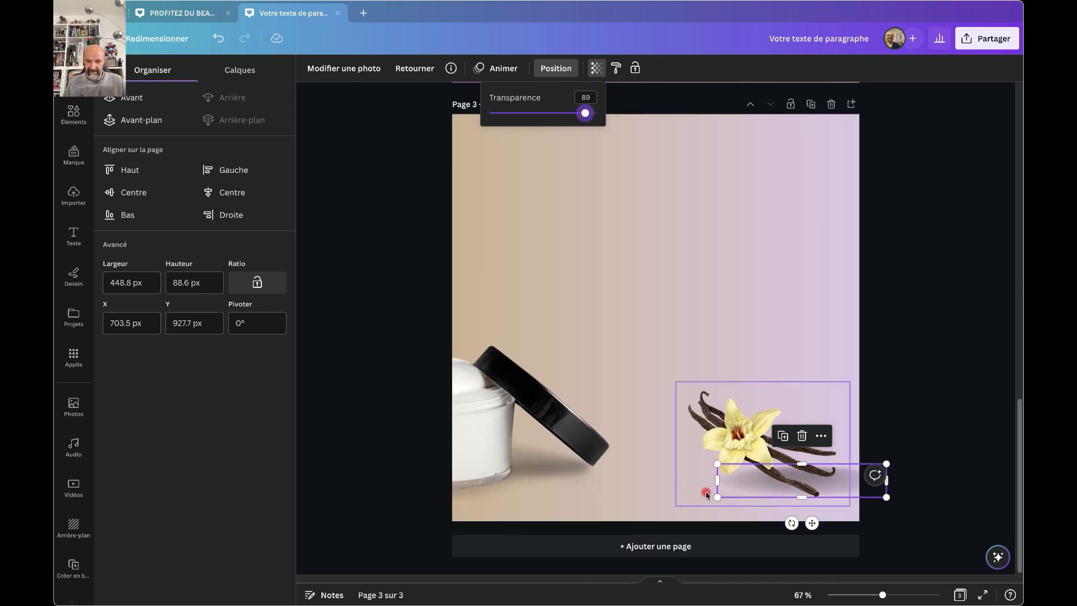
left_click_drag(756, 486, 745, 481)
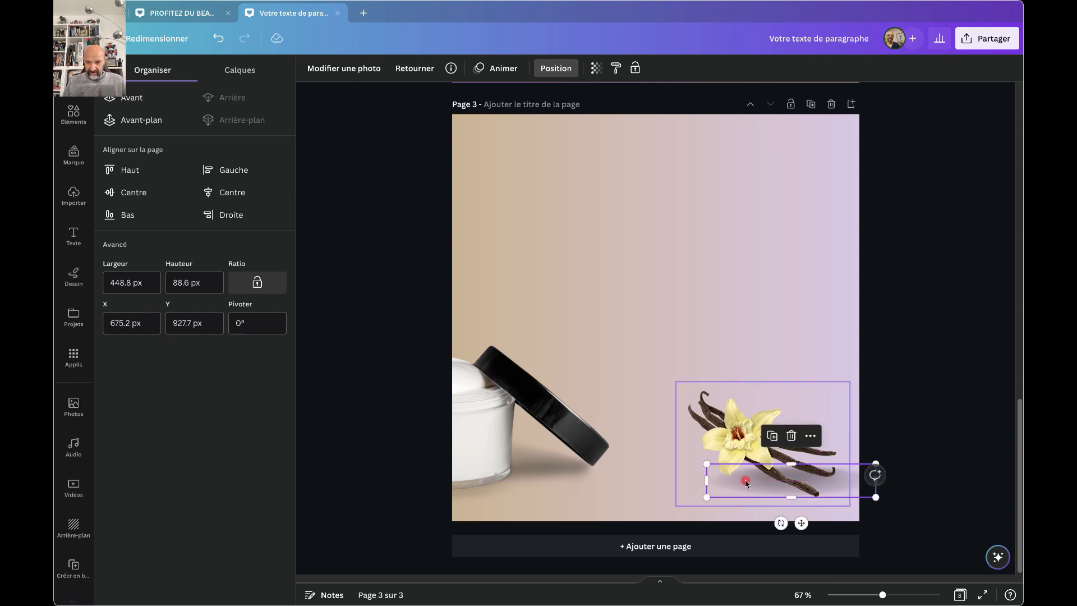
left_click(916, 368)
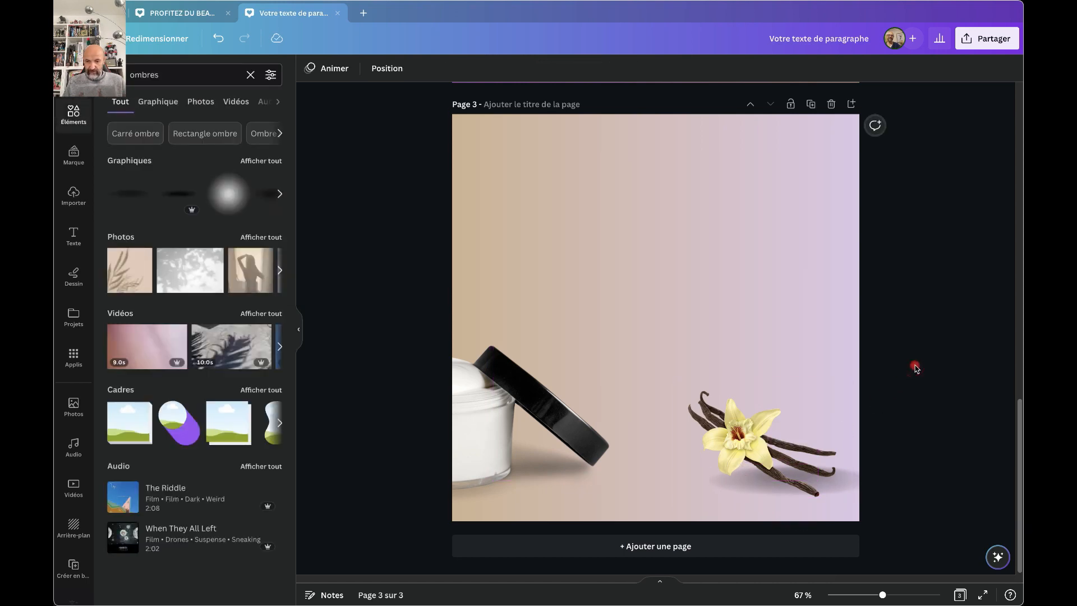
scroll(662, 274, "up", 10)
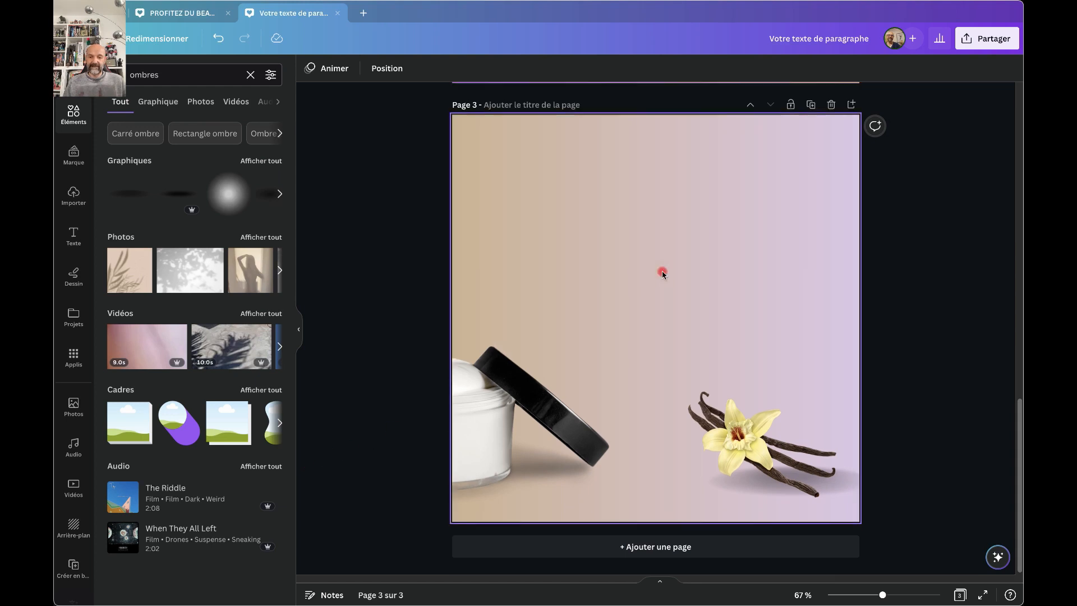
scroll(662, 274, "up", 3)
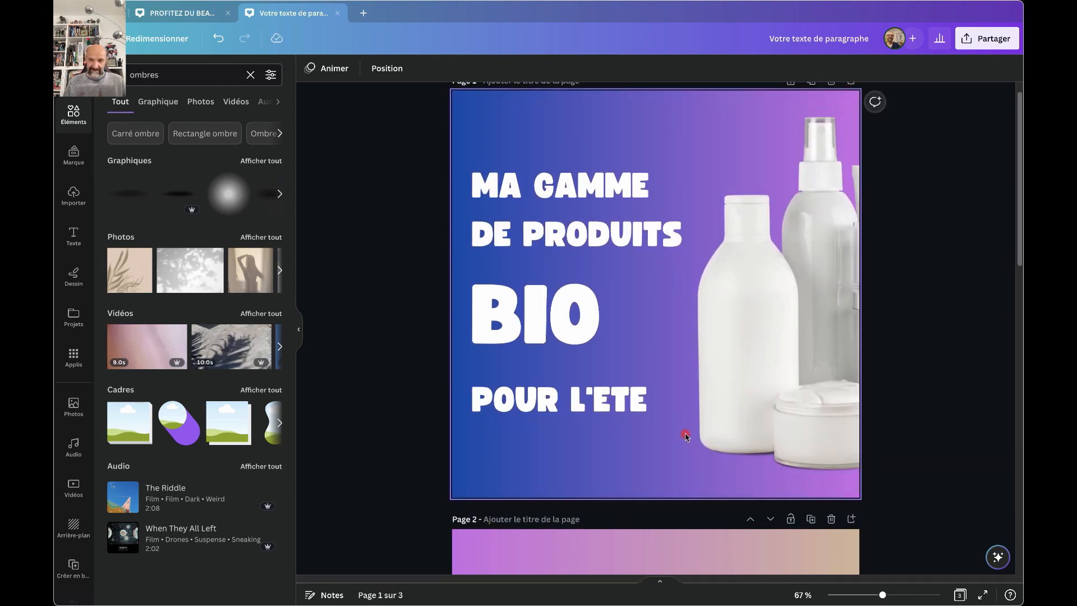
Download all pages as PNG via Partager > Télécharger, saving the ZIP into the Images folder.
left_click(989, 39)
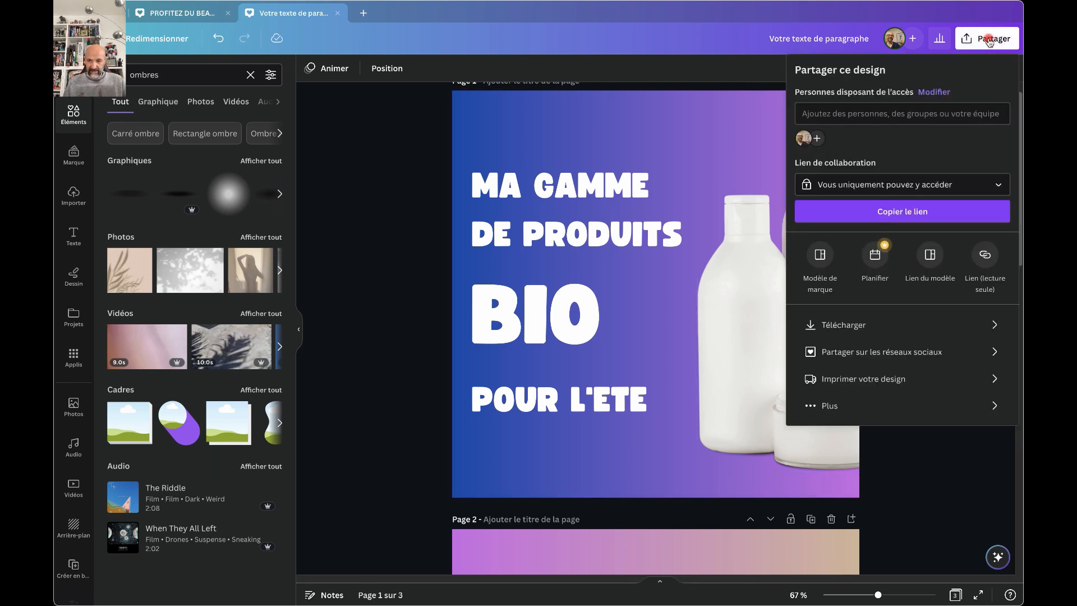
left_click(835, 325)
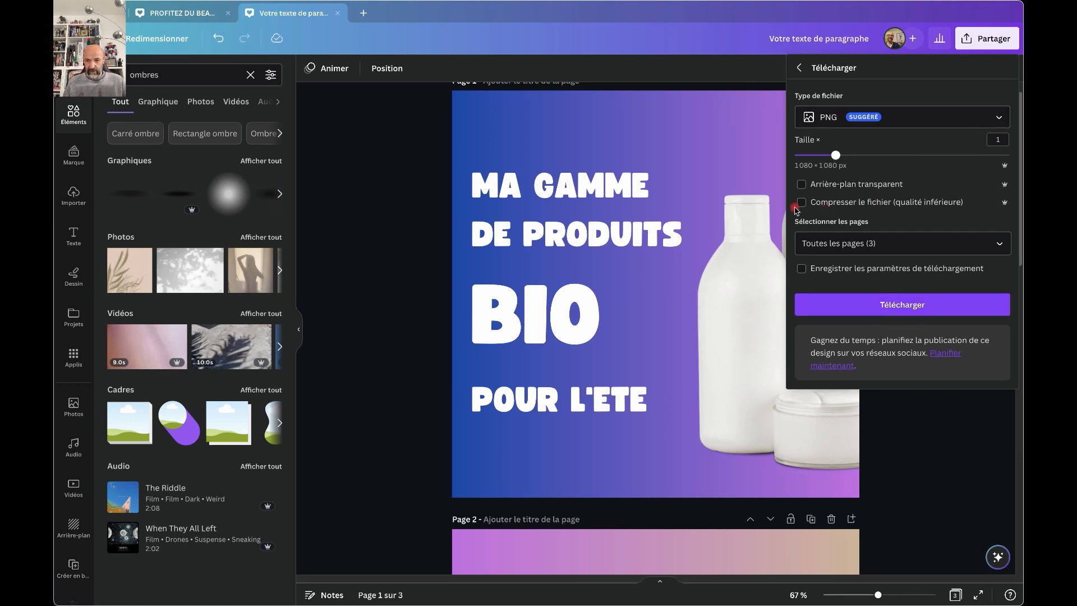
left_click(898, 309)
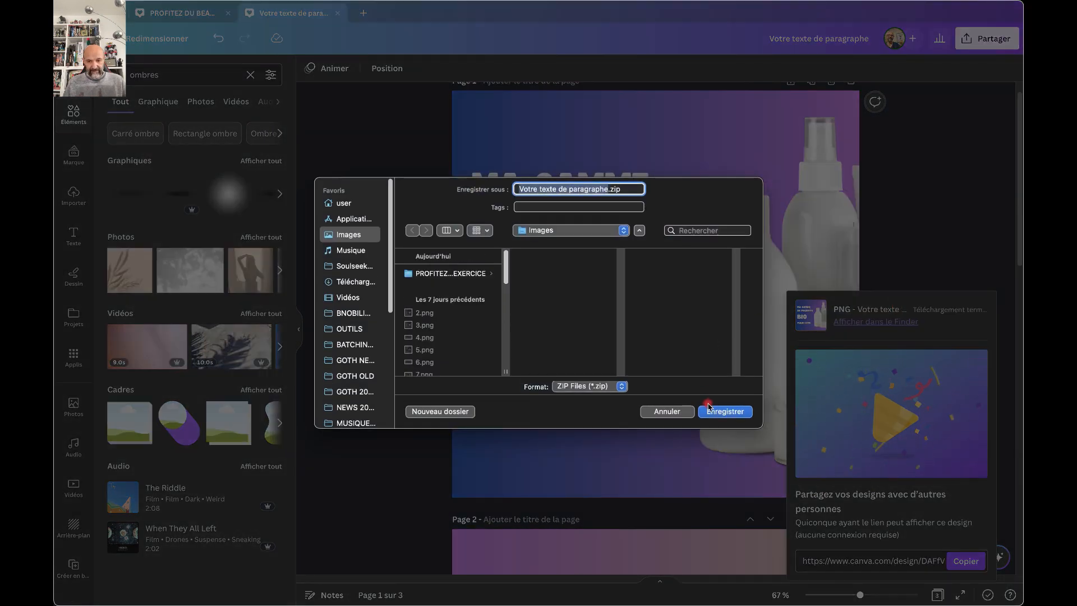
left_click(710, 410)
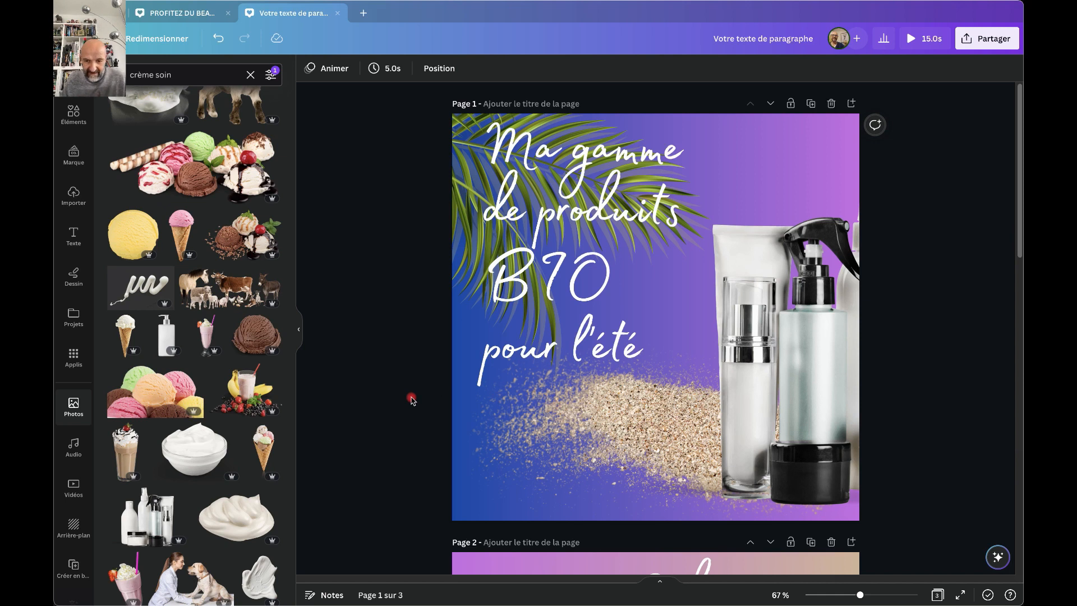
scroll(412, 400, "down", 2)
scroll(413, 400, "up", 2)
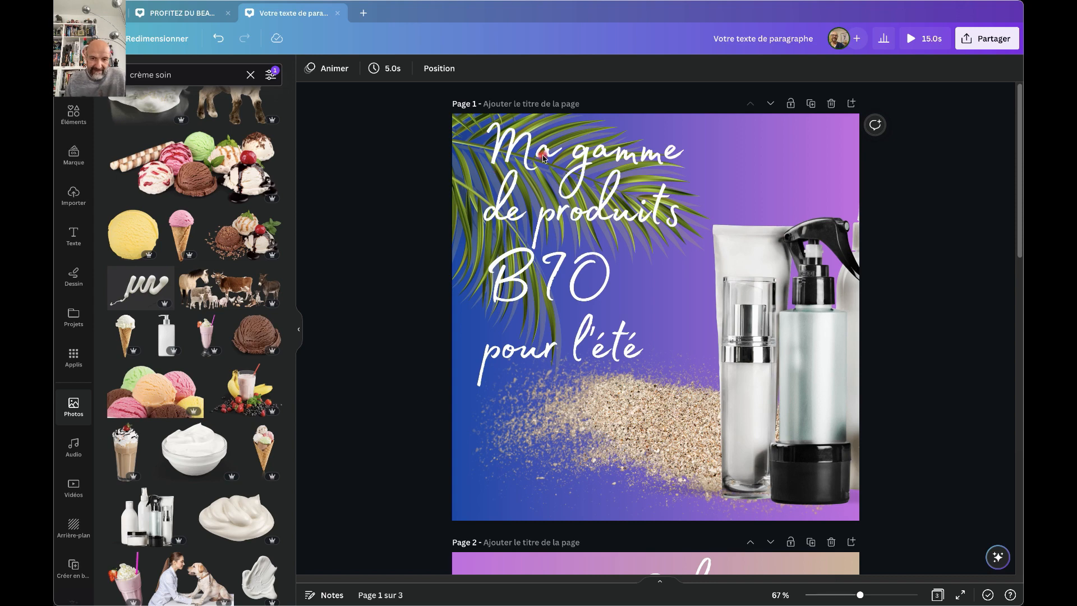
scroll(340, 523, "down", 7)
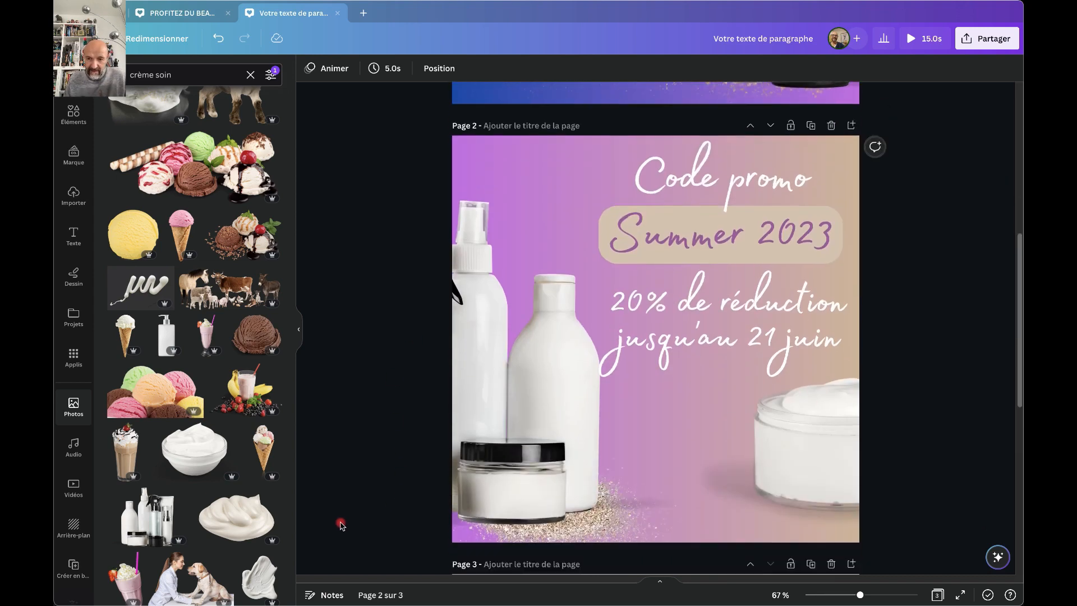
scroll(340, 523, "up", 4)
scroll(418, 463, "down", 2)
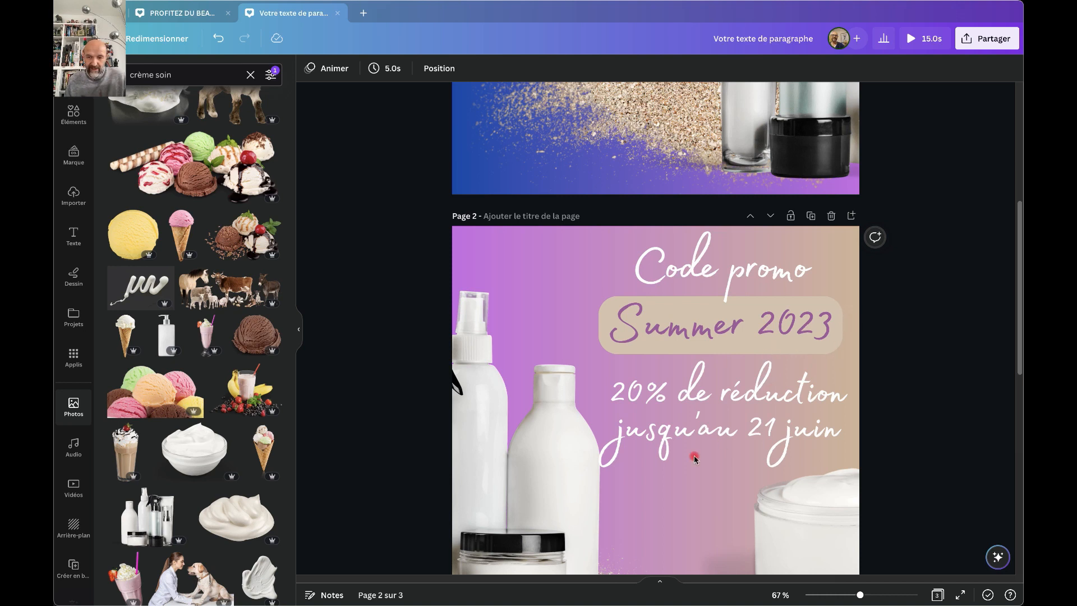
scroll(678, 467, "down", 1)
scroll(678, 467, "down", 2)
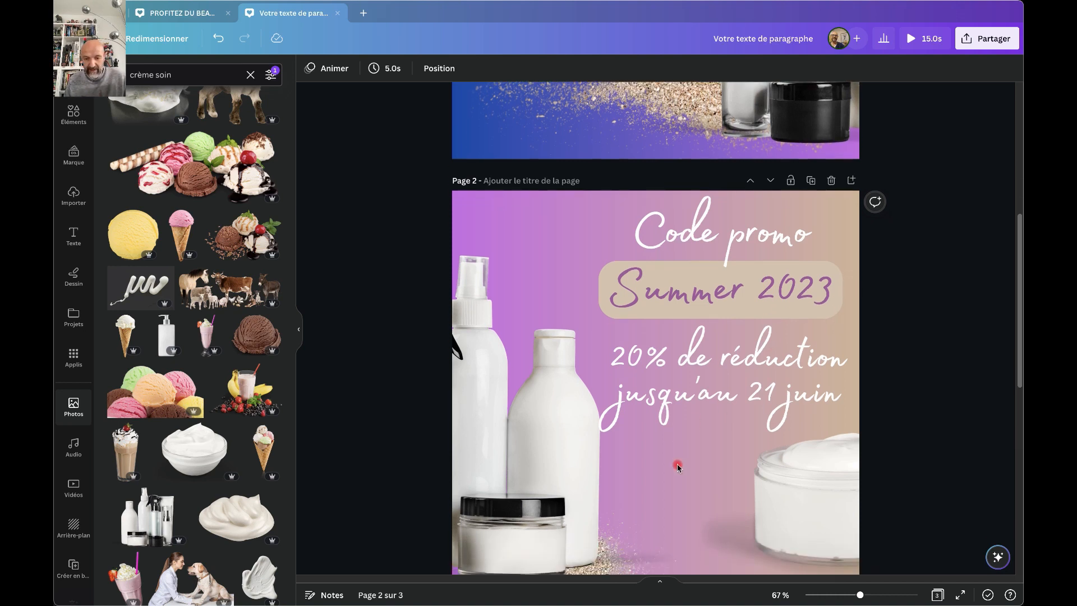
scroll(678, 467, "down", 5)
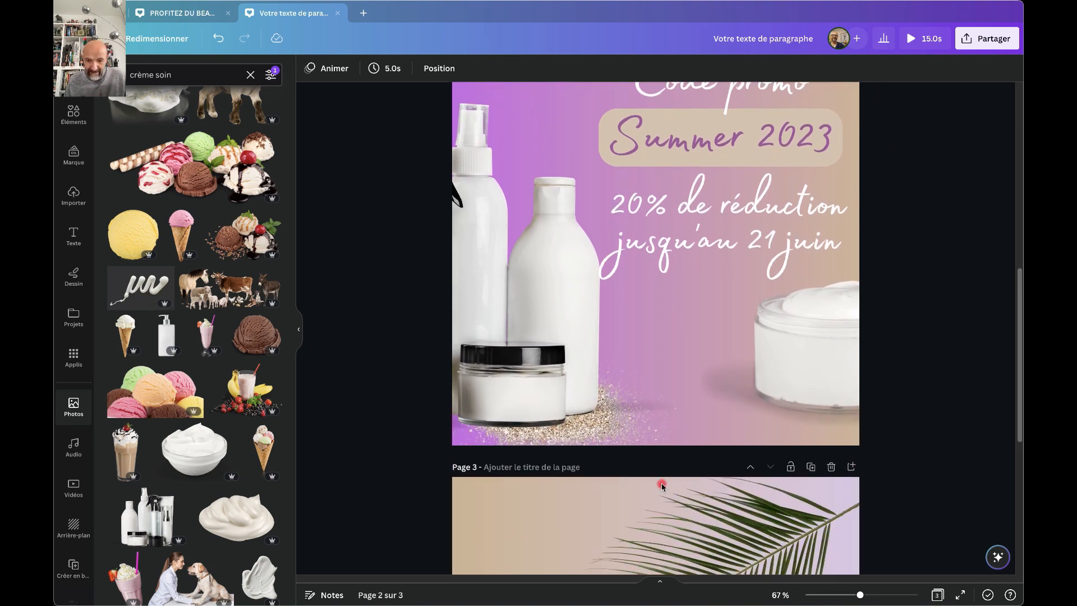
scroll(662, 485, "down", 10)
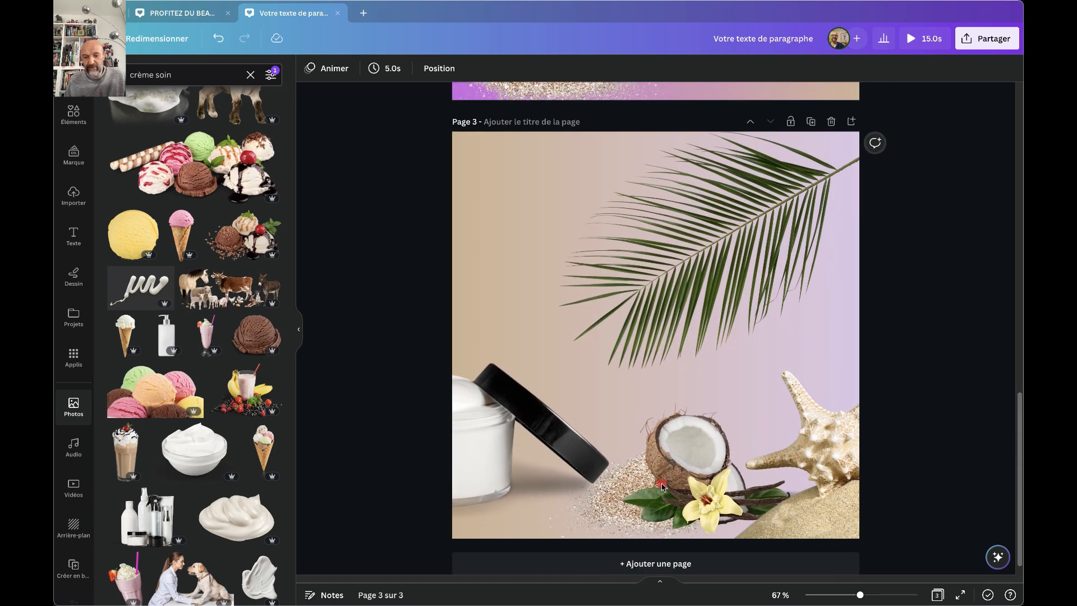
scroll(650, 397, "up", 20)
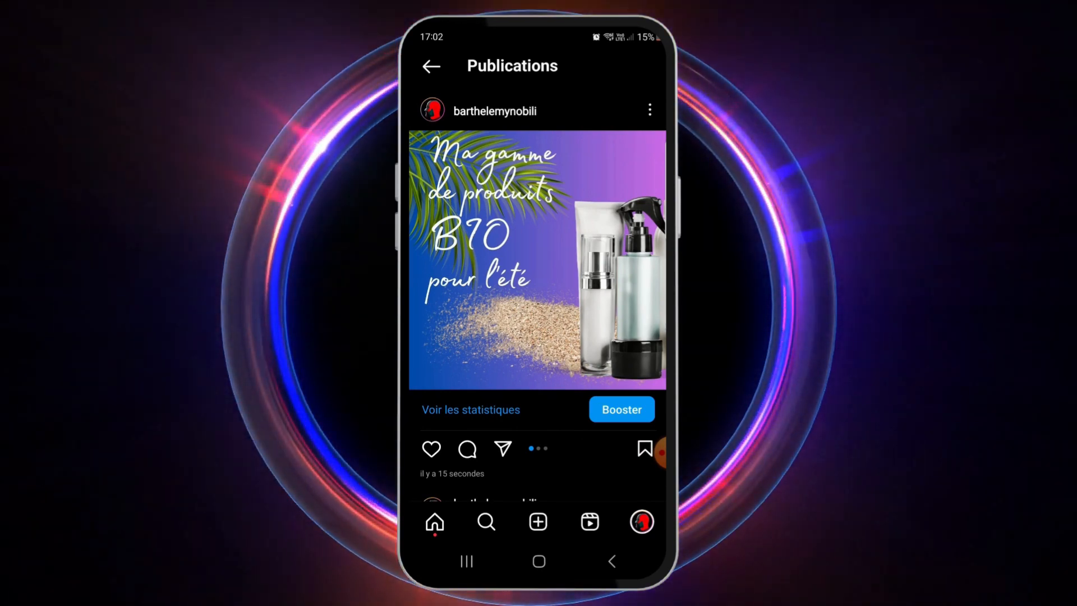
Swipe the posted carousel back and forth through slides 1/3 to 3/3, then return to Canva.
left_click_drag(561, 260, 365, 259)
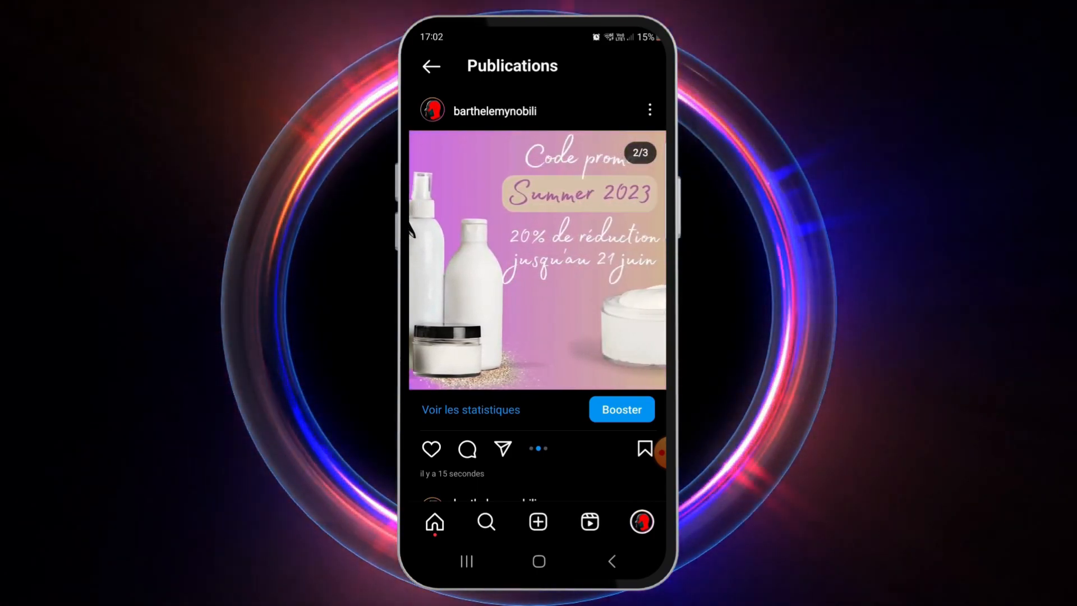
left_click_drag(538, 260, 359, 260)
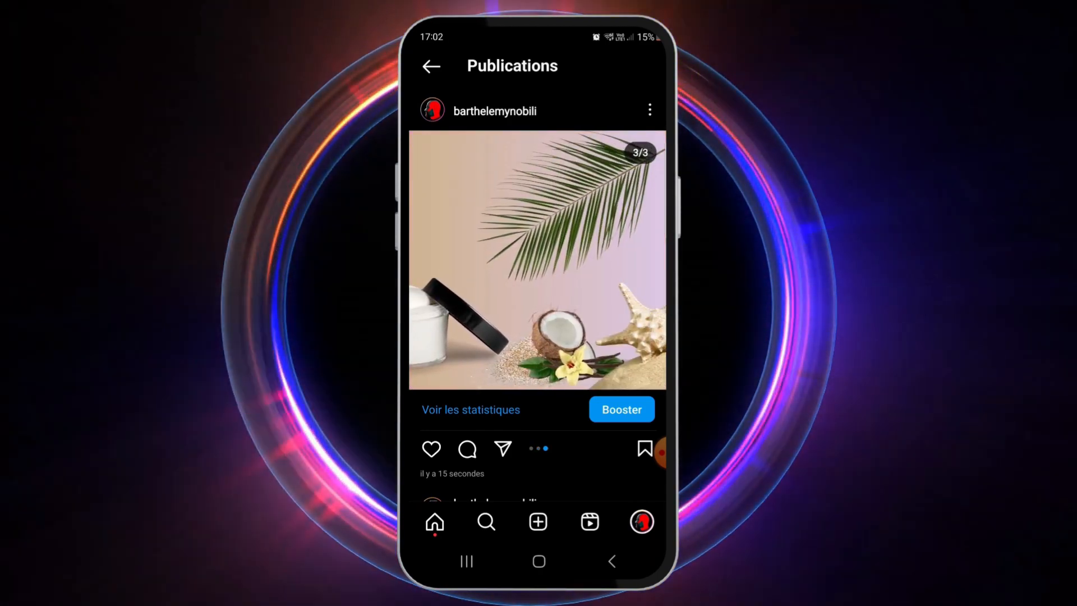
left_click_drag(471, 260, 629, 260)
left_click_drag(477, 259, 662, 260)
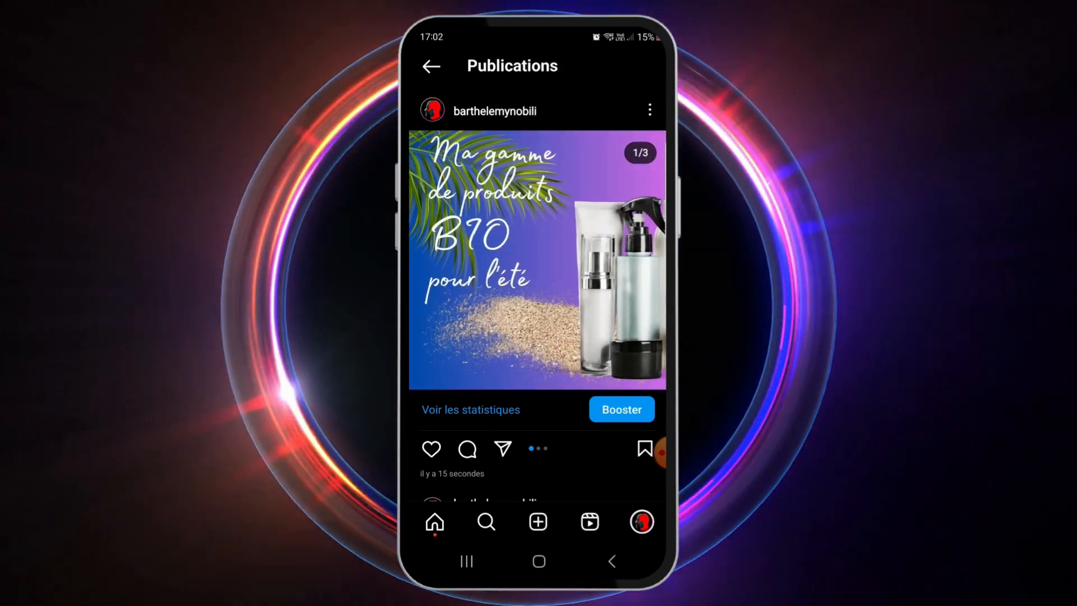
left_click_drag(617, 260, 449, 260)
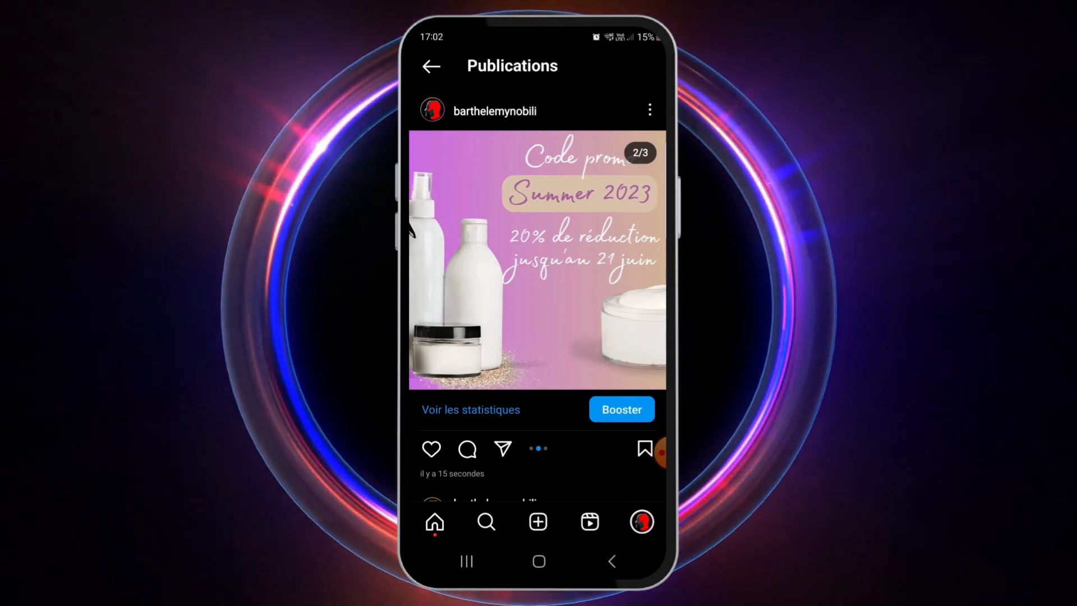
left_click_drag(617, 260, 477, 259)
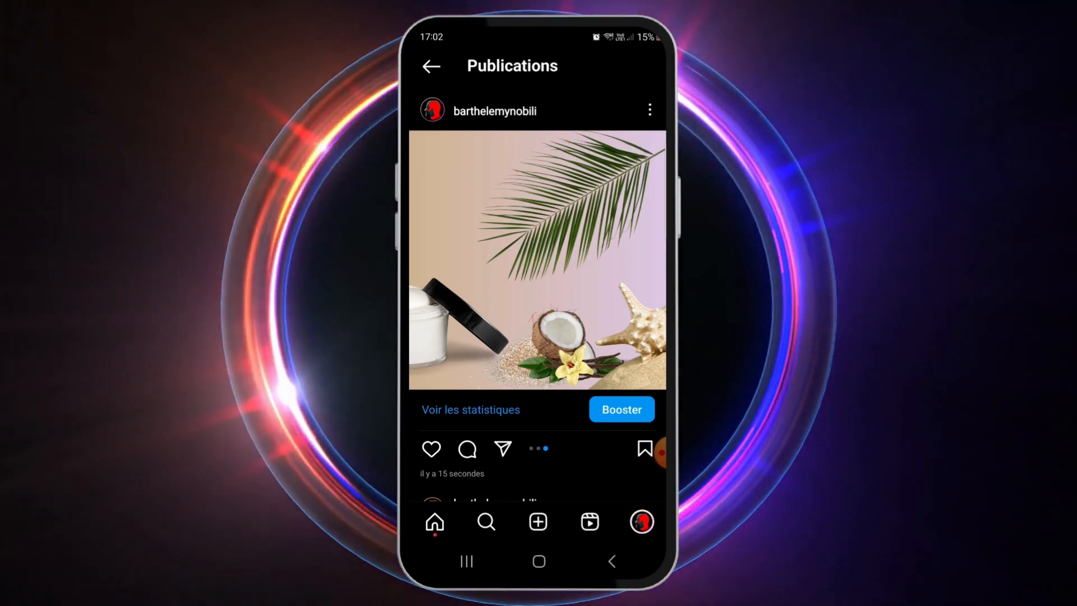
left_click_drag(477, 260, 645, 260)
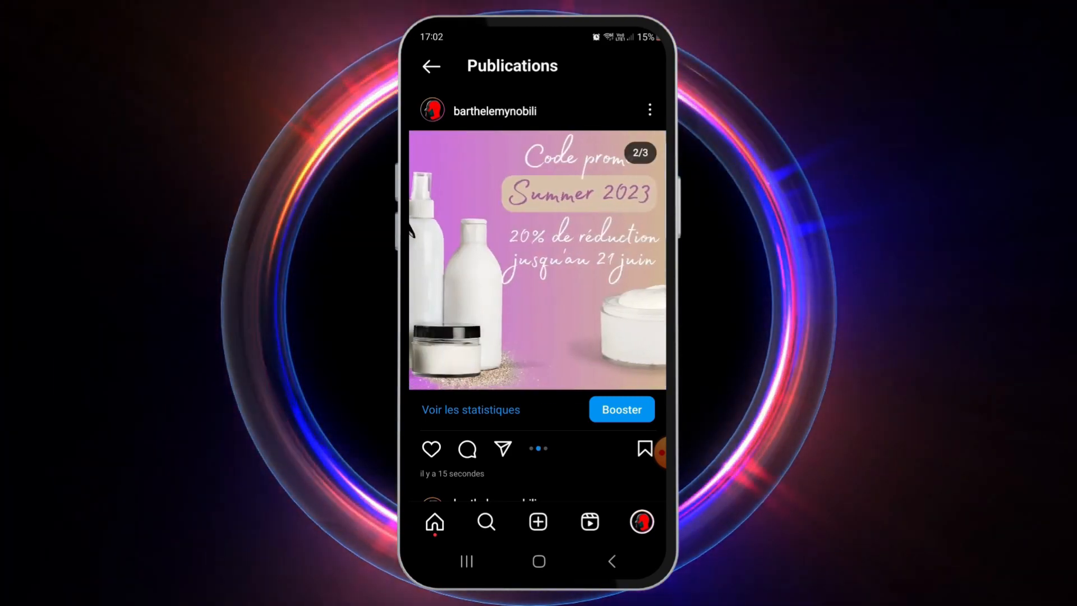
left_click_drag(476, 260, 634, 260)
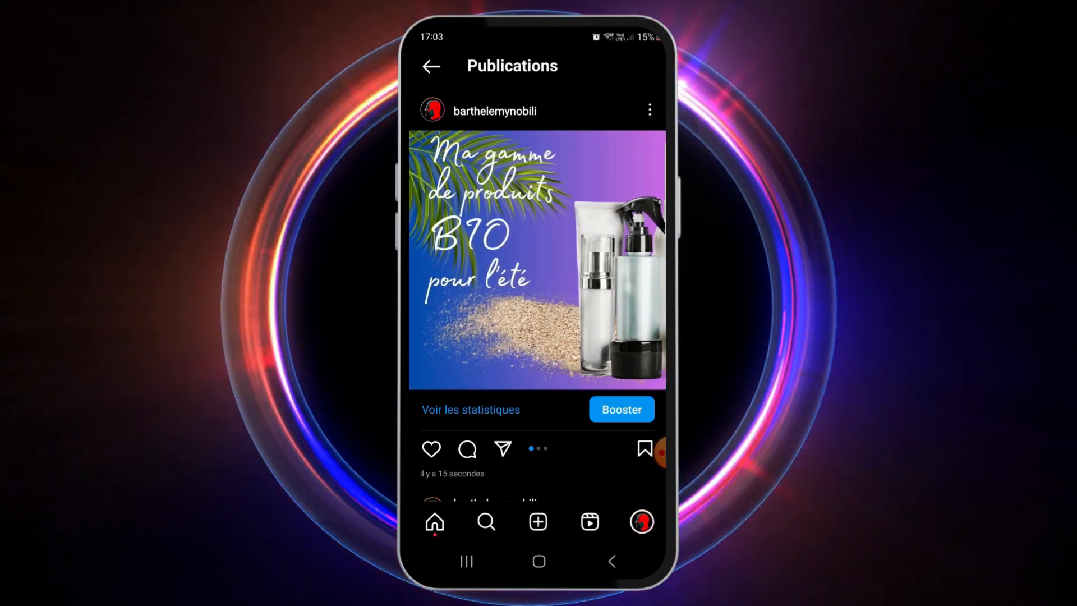
left_click_drag(606, 260, 484, 259)
mouse_move(606, 260)
left_mouse_down()
mouse_move(477, 260)
mouse_move(606, 260)
left_mouse_up()
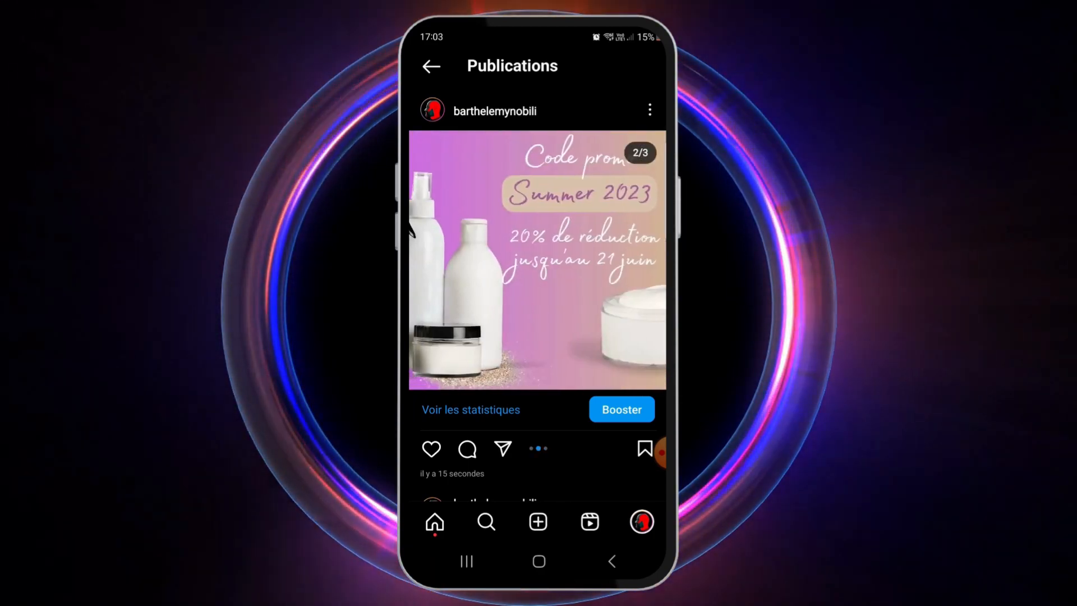
scroll(537, 337, "down", 1)
scroll(537, 336, "down", 1)
scroll(537, 337, "up", 2)
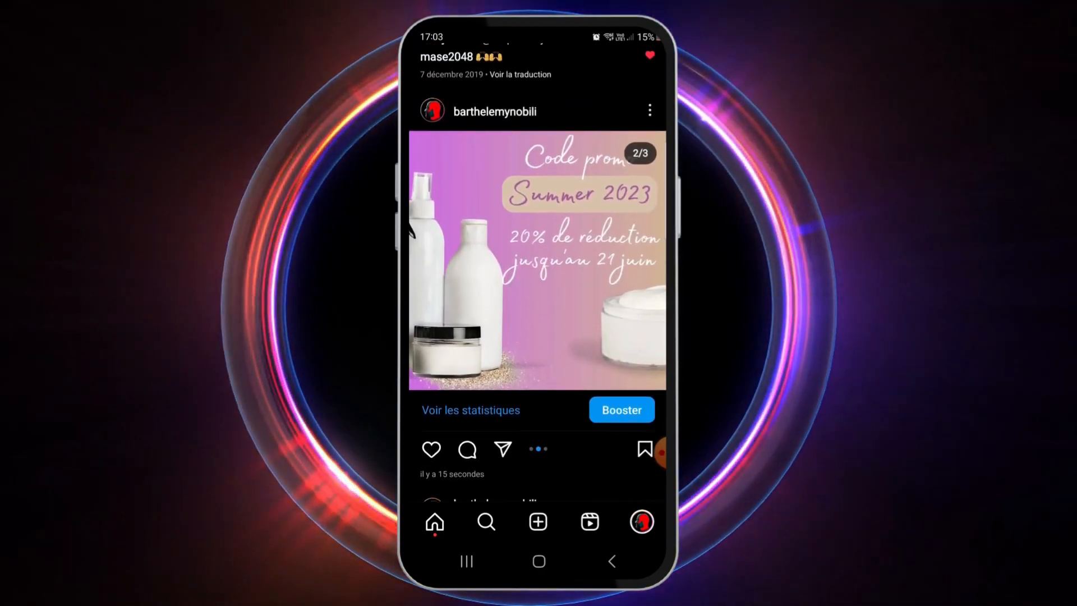
left_click_drag(477, 260, 606, 260)
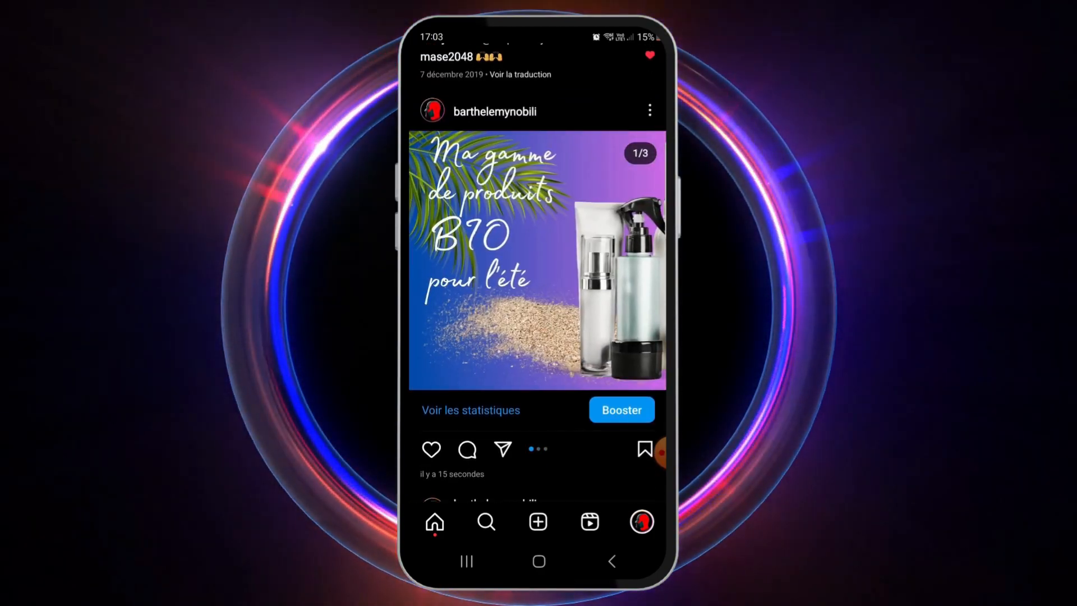
left_click_drag(662, 452, 567, 470)
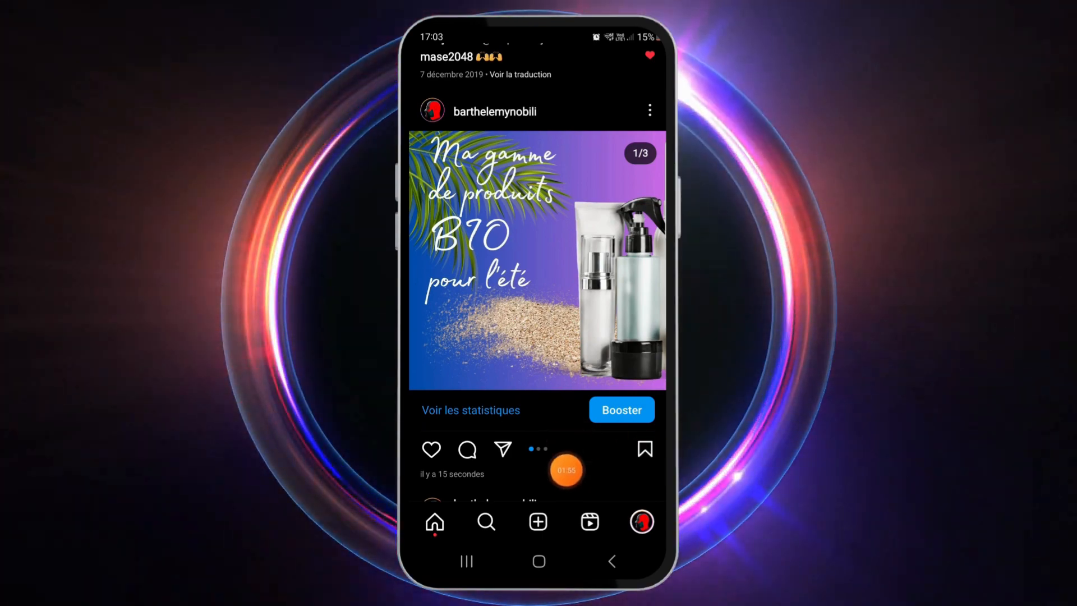
left_click(566, 471)
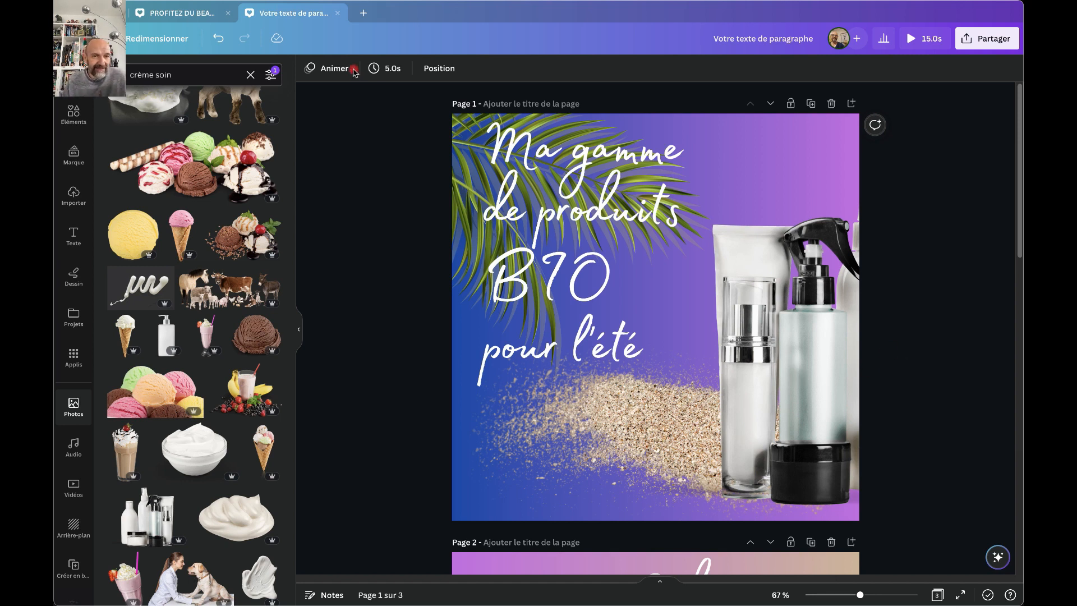
Switch to the PROFITEZ DU BEAU TEMPS design and nudge its page 1 title slightly up-right.
left_click(194, 12)
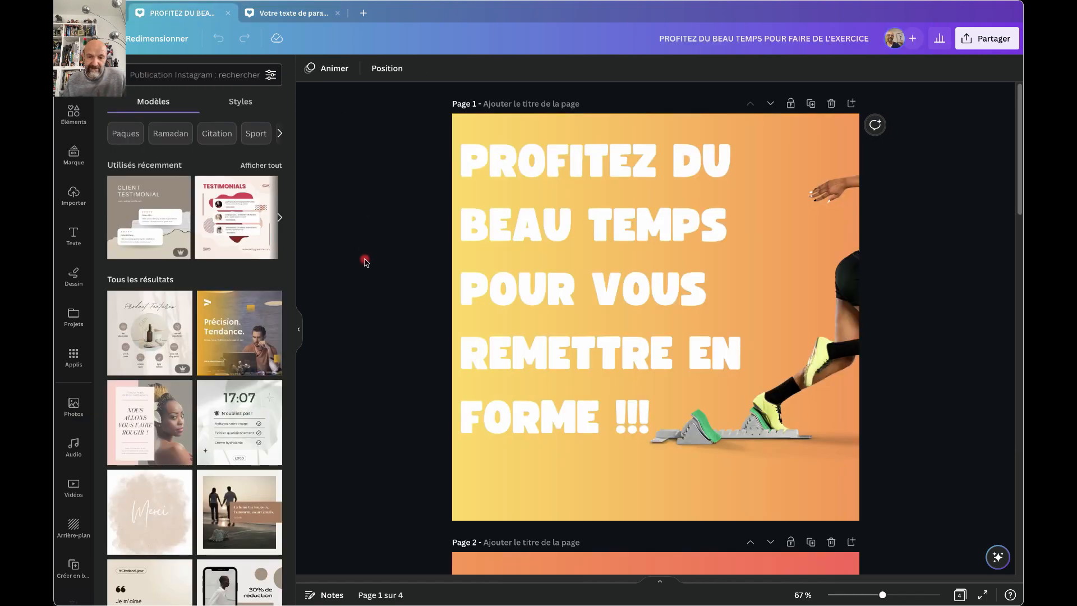
left_click_drag(536, 245, 546, 238)
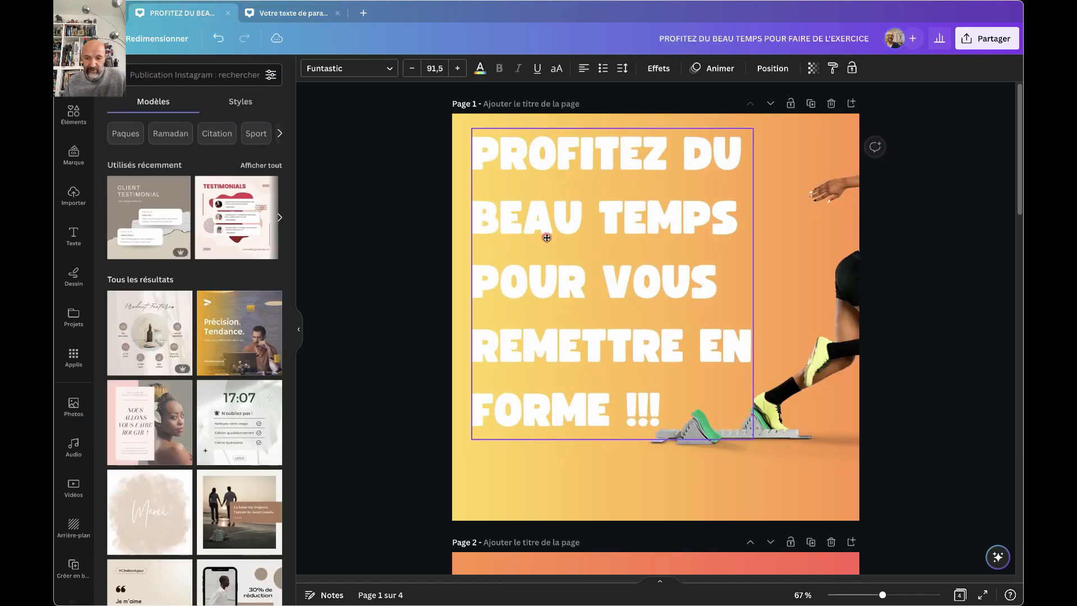
left_click(396, 451)
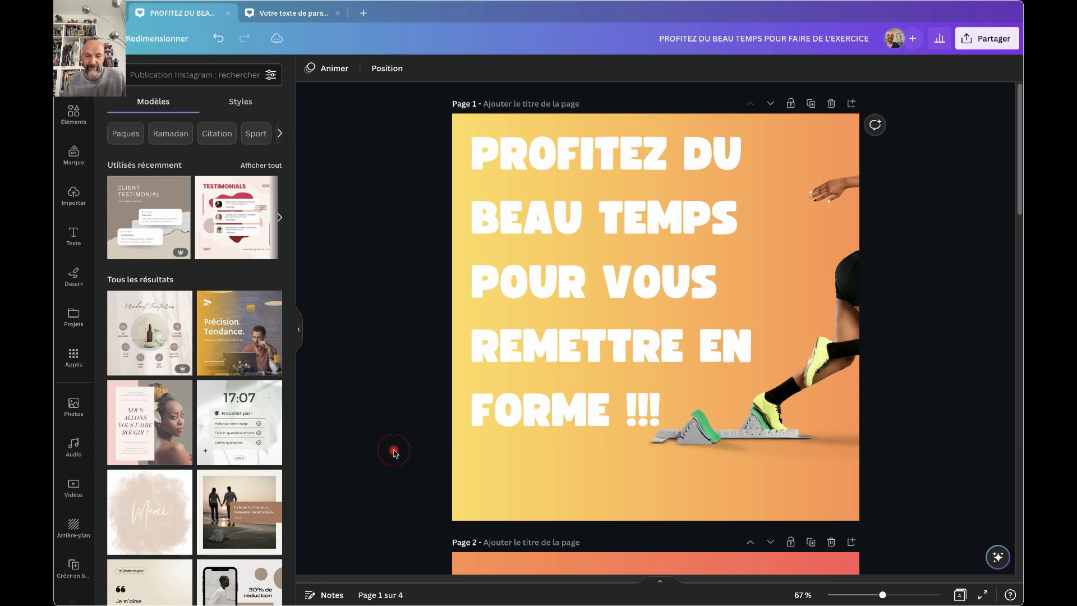
Scroll through the fitness design's pages 1–4 and back, inspecting the runner photo on page 2.
scroll(396, 451, "down", 5)
scroll(396, 452, "down", 3)
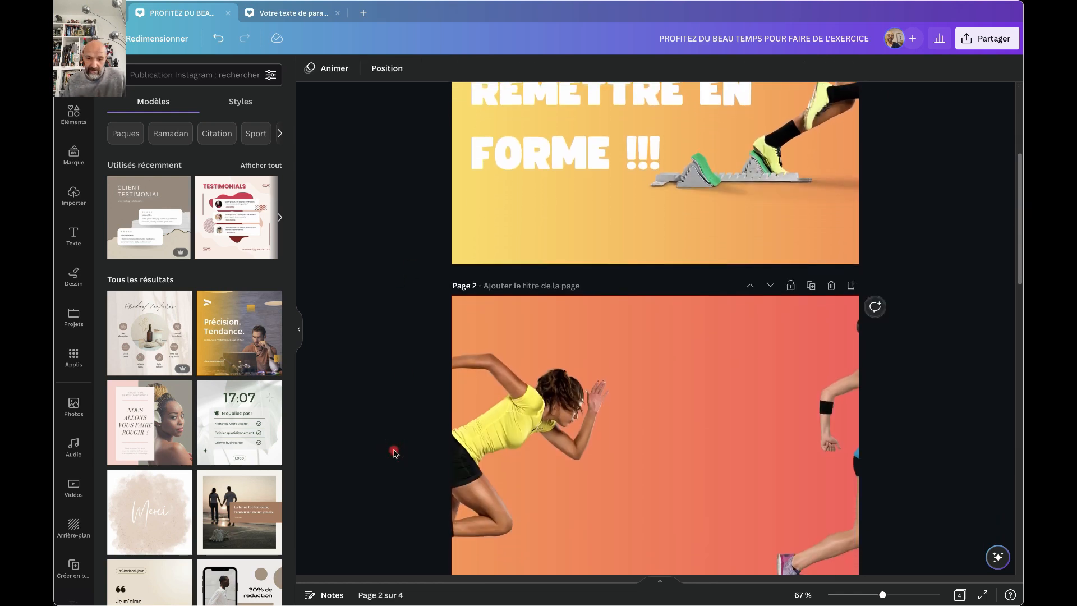
left_click(475, 353)
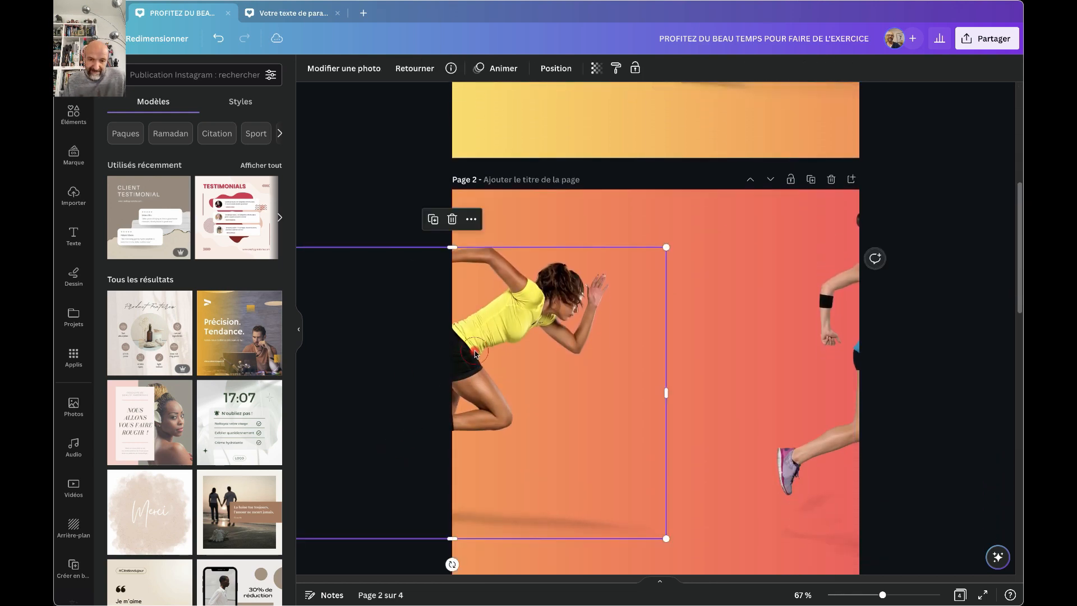
scroll(475, 353, "down", 9)
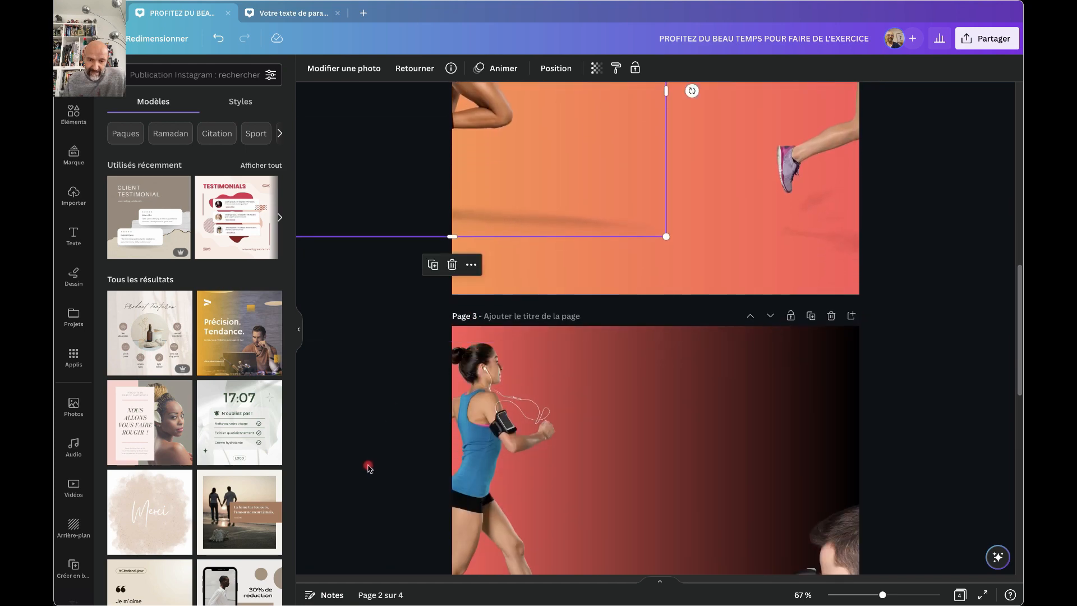
scroll(368, 468, "down", 10)
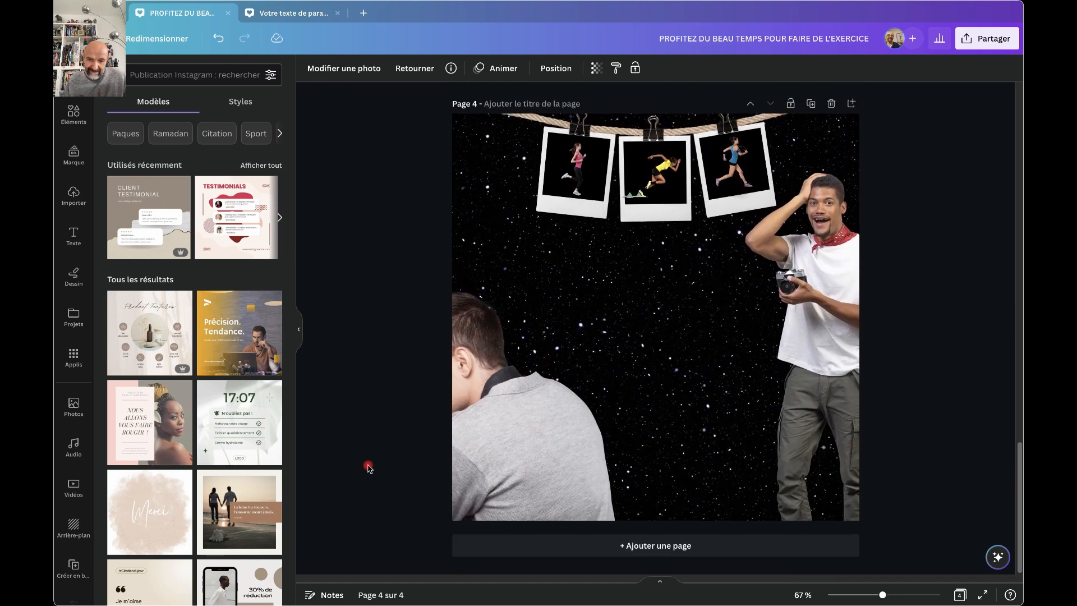
scroll(368, 468, "up", 16)
scroll(368, 468, "up", 9)
scroll(368, 468, "down", 12)
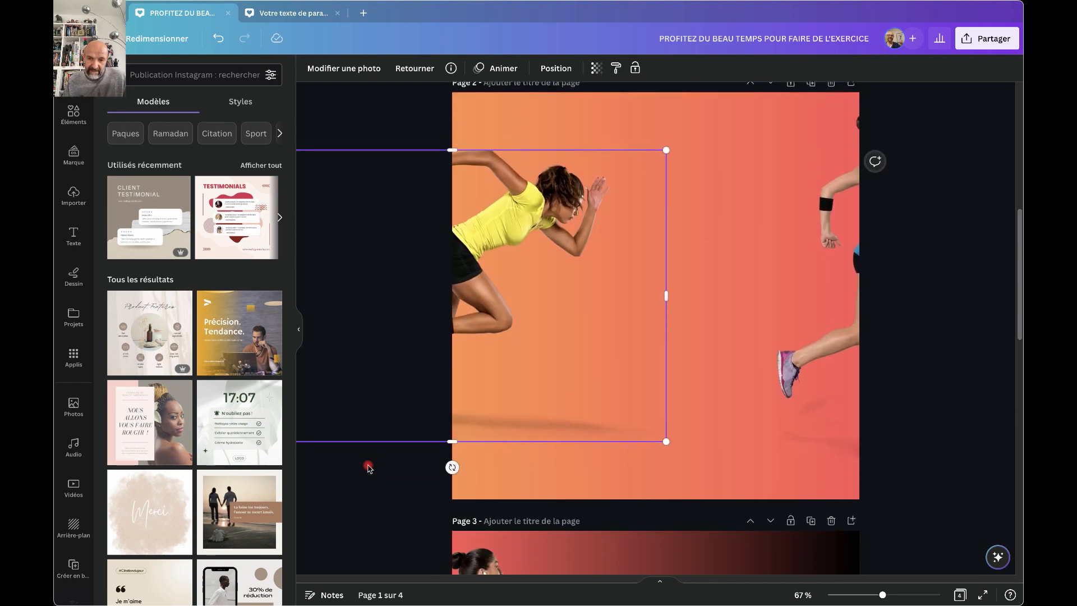
scroll(369, 468, "down", 9)
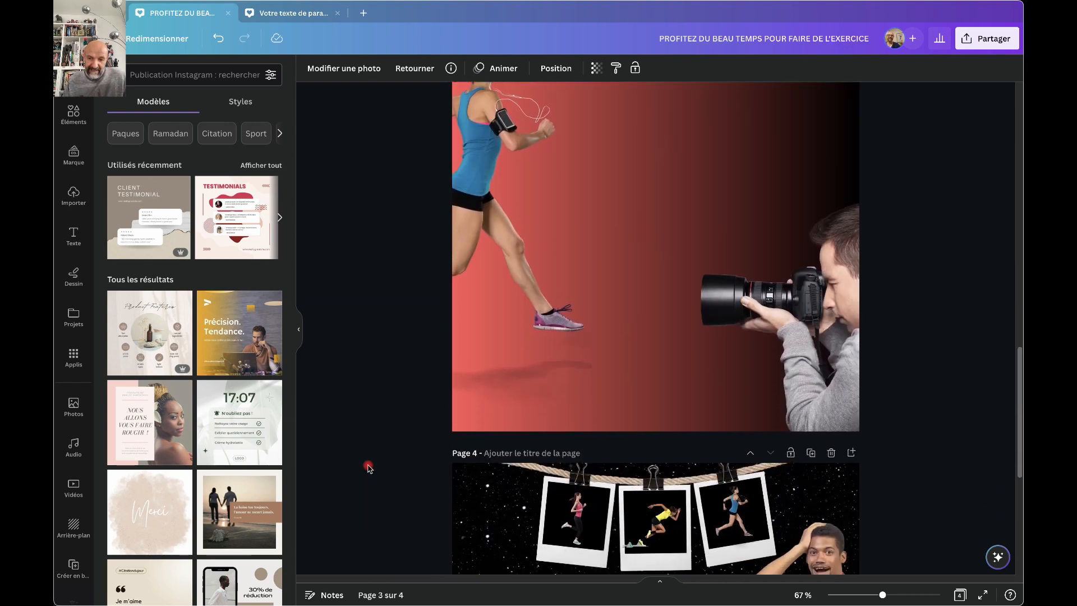
scroll(369, 468, "down", 6)
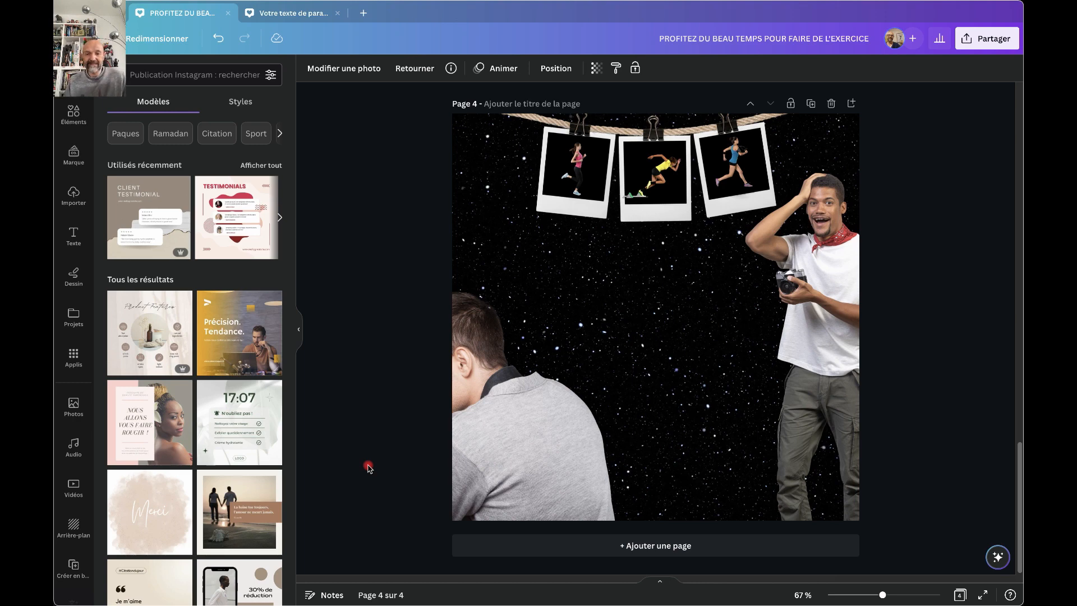
scroll(370, 336, "up", 15)
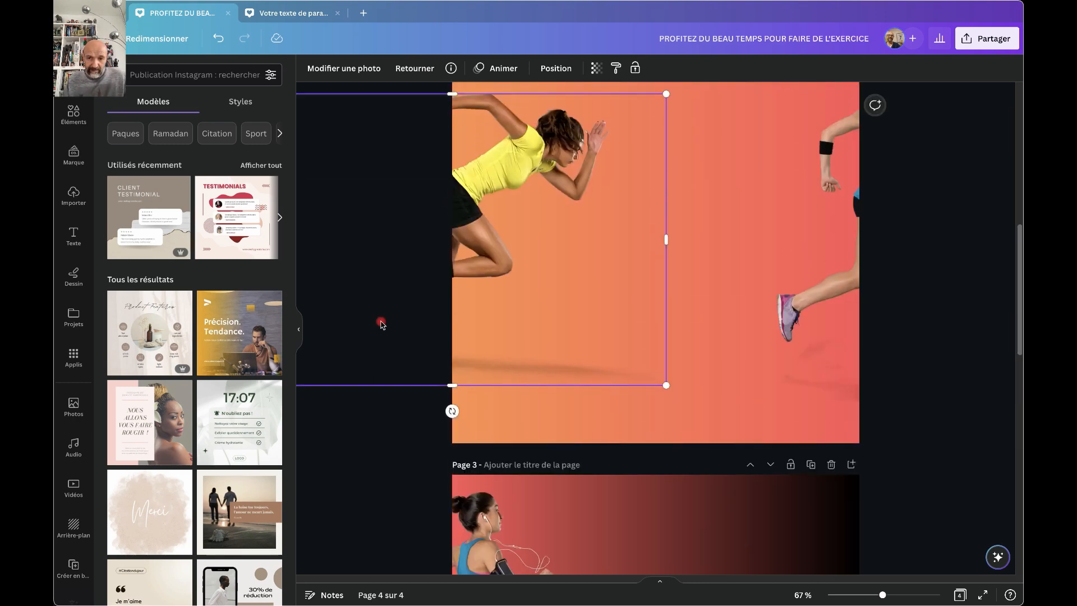
scroll(381, 325, "up", 4)
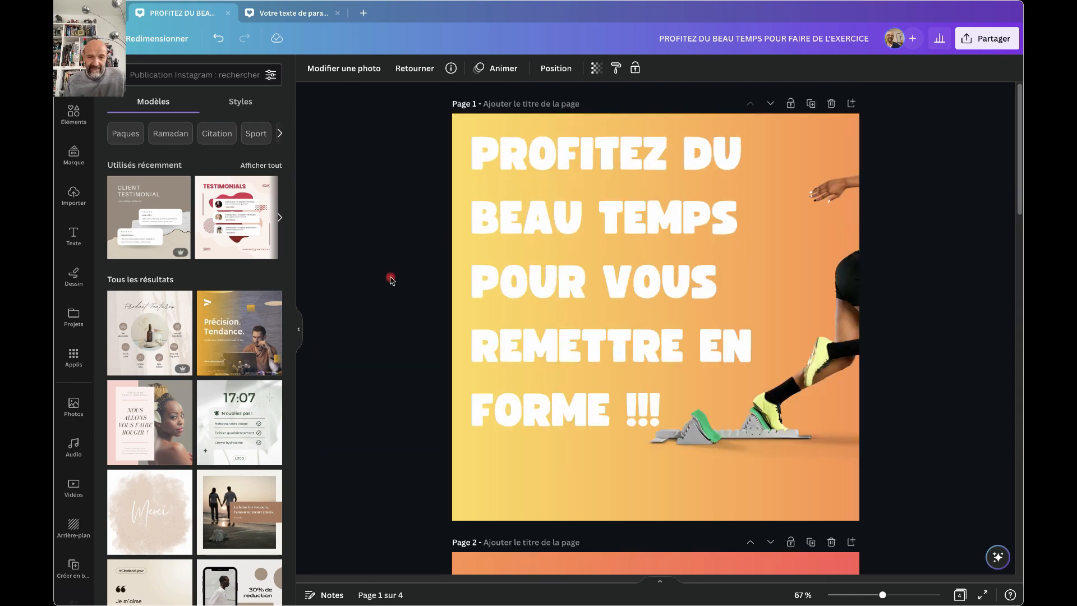
left_click(400, 250)
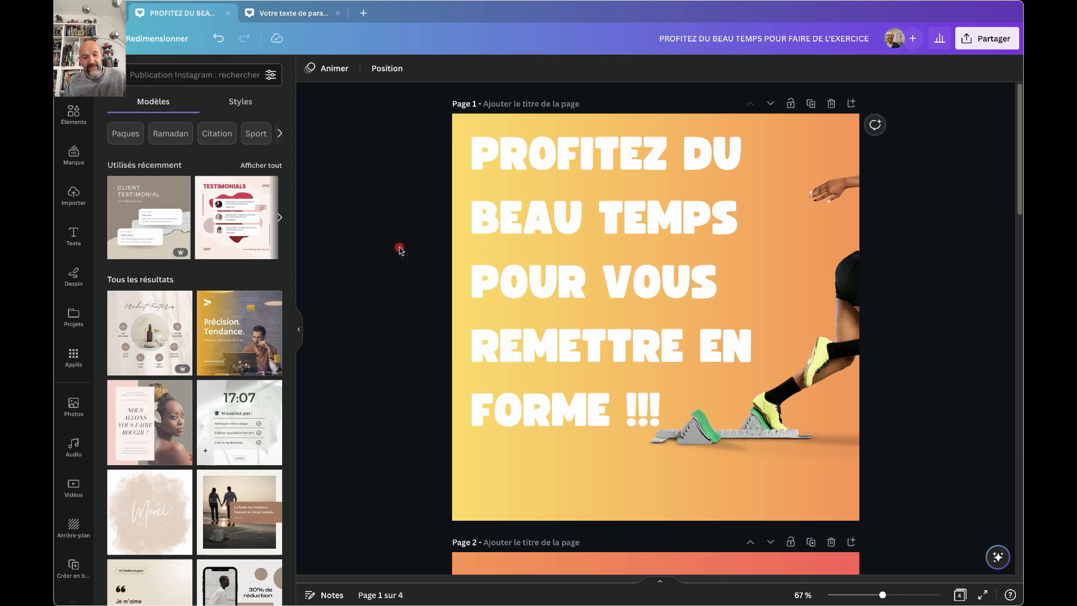